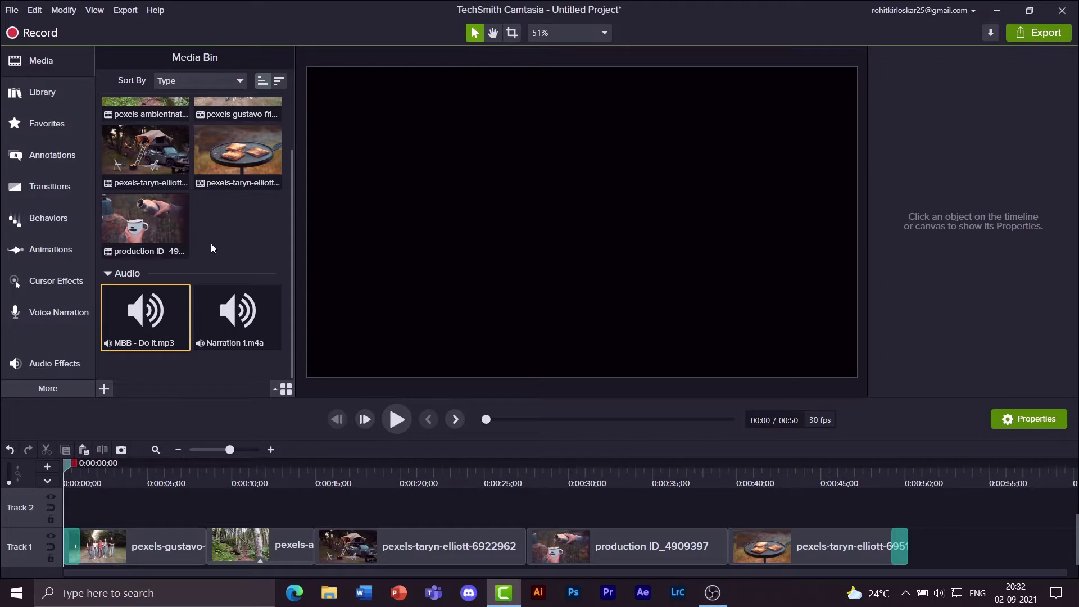
Look through the Voice Narration script, Audio Effects and extra tool panels, selecting the script text
{"action": "left_click", "coordinate": [49, 312]}
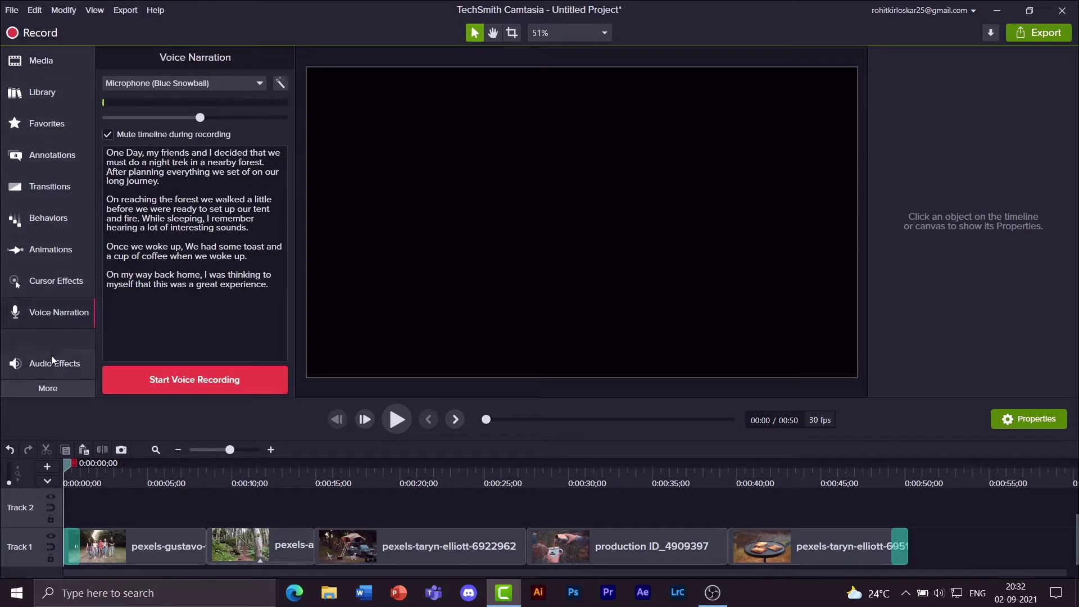
{"action": "left_click", "coordinate": [55, 372]}
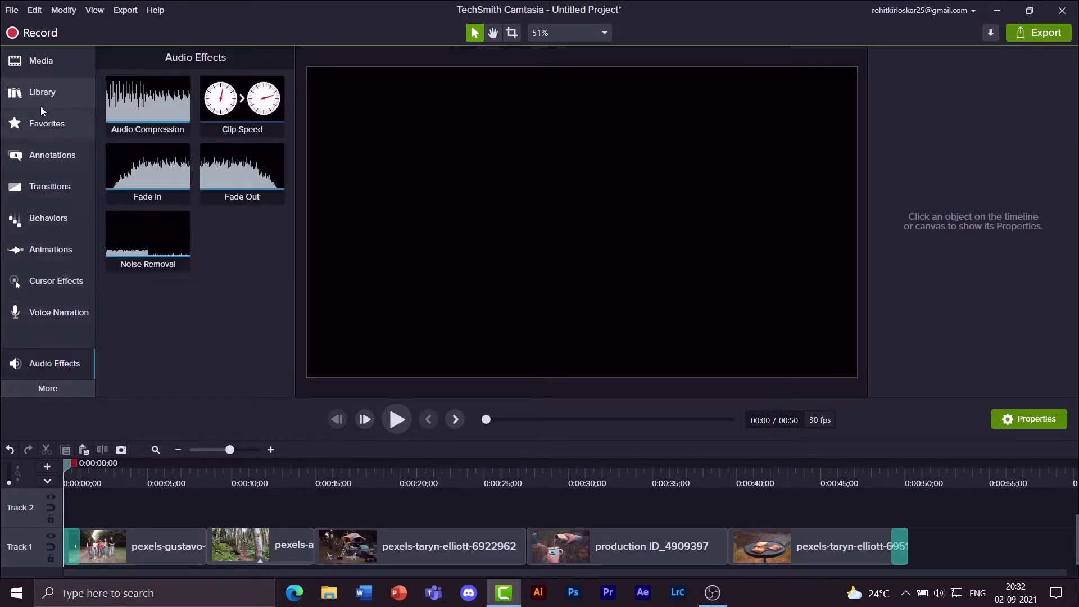
{"action": "left_click", "coordinate": [44, 389]}
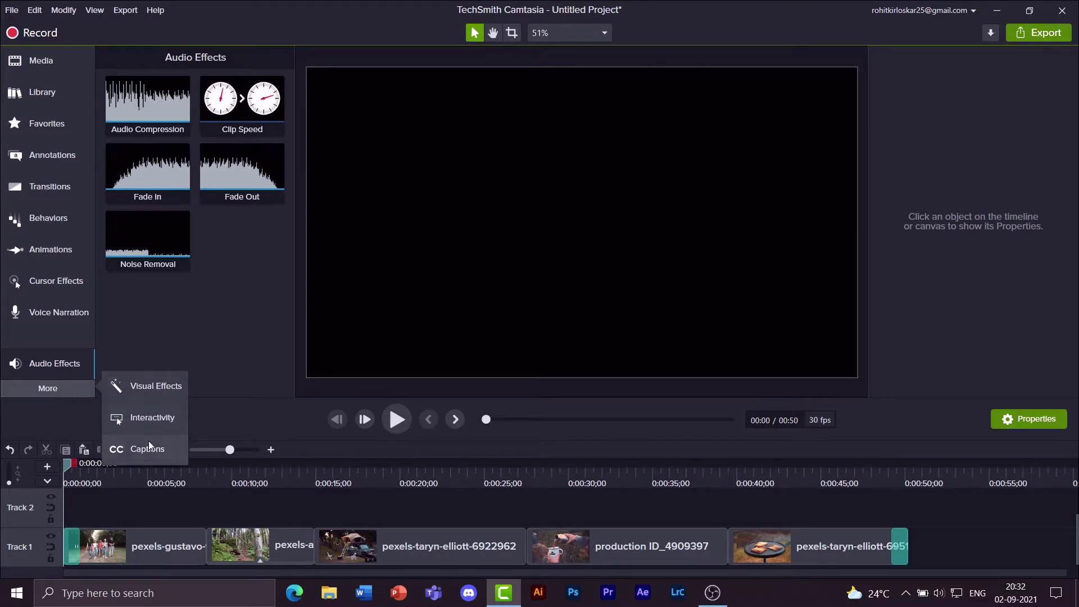
{"action": "left_click", "coordinate": [173, 332]}
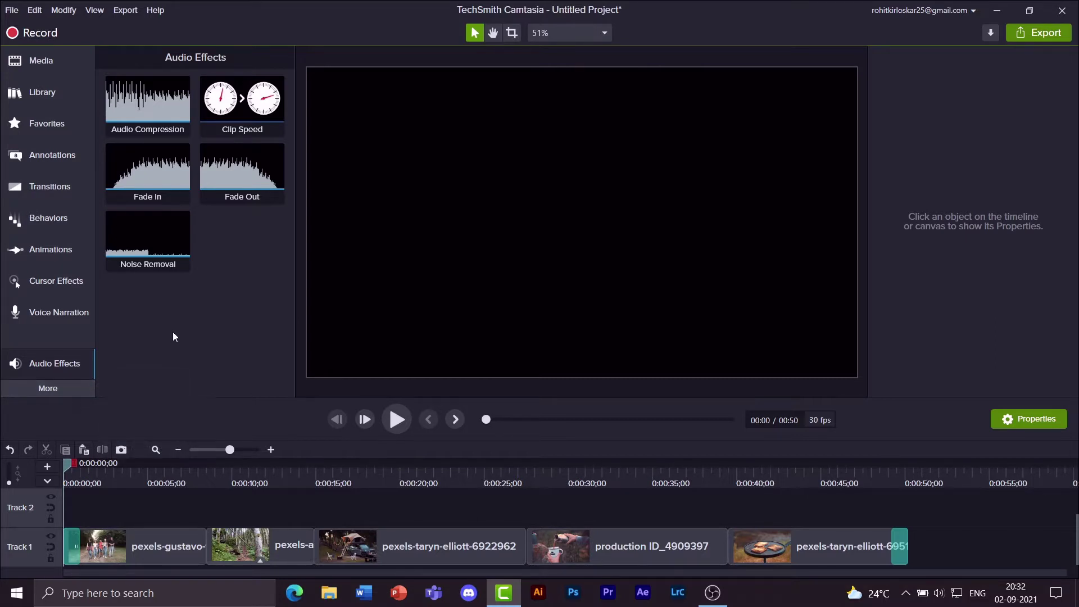
{"action": "left_click", "coordinate": [37, 67]}
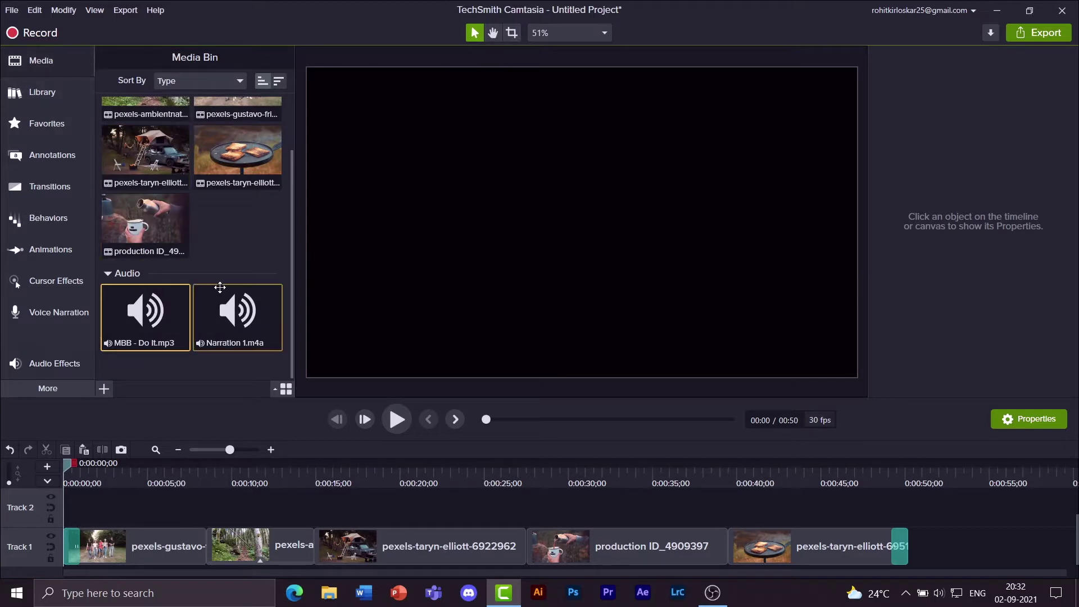
{"action": "left_click", "coordinate": [72, 321]}
{"action": "left_click_drag", "start_coordinate": [278, 290], "coordinate": [283, 332]}
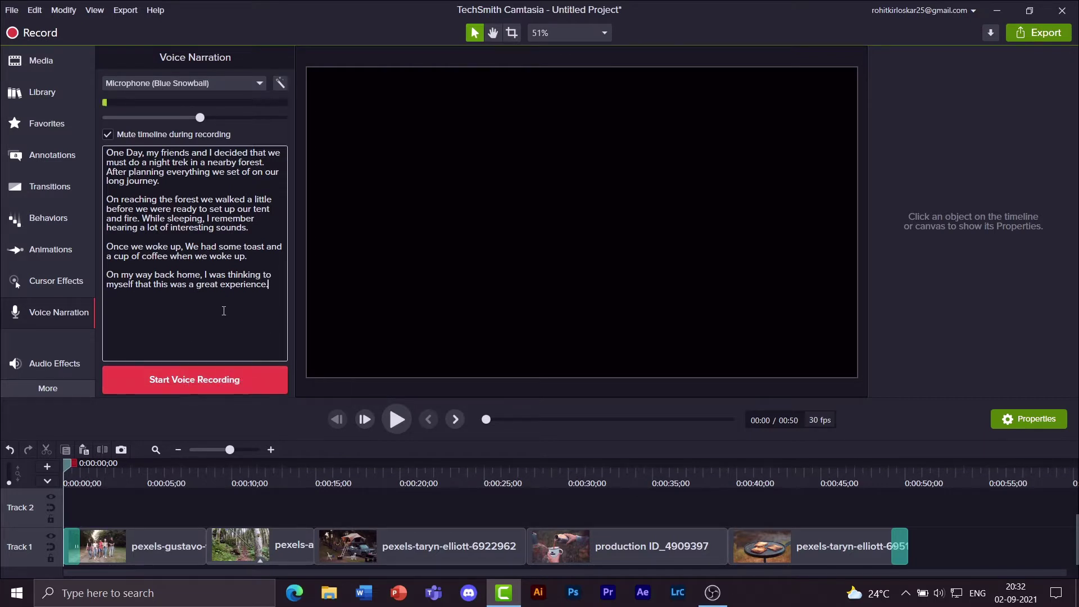
Put Narration 1.m4a on Track 2 just before 0:05, nudge it earlier, and show the narration script
{"action": "left_click", "coordinate": [43, 69]}
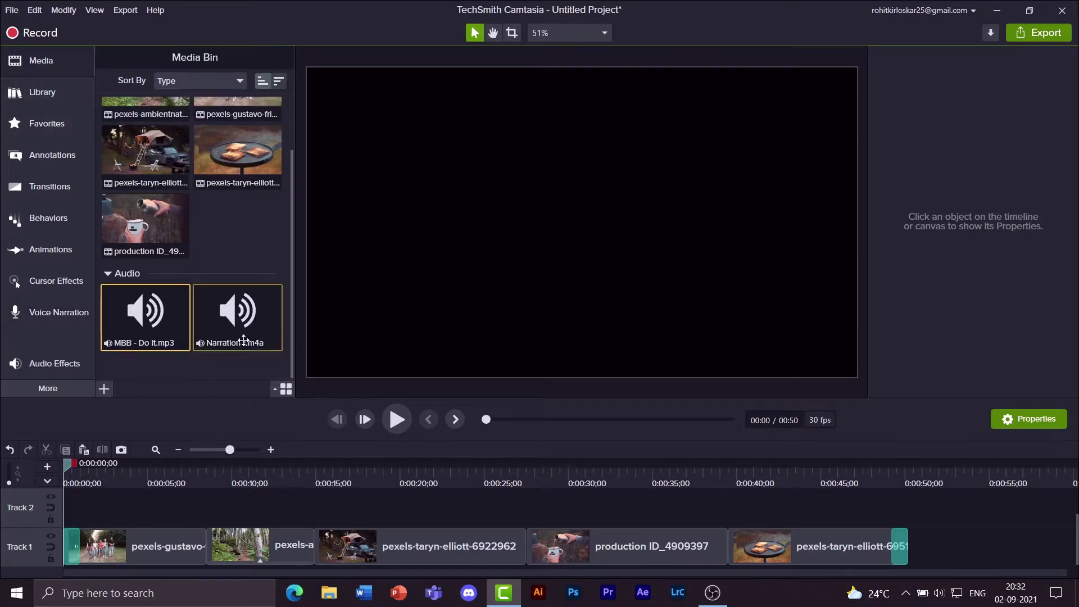
{"action": "left_click_drag", "start_coordinate": [243, 339], "coordinate": [145, 508]}
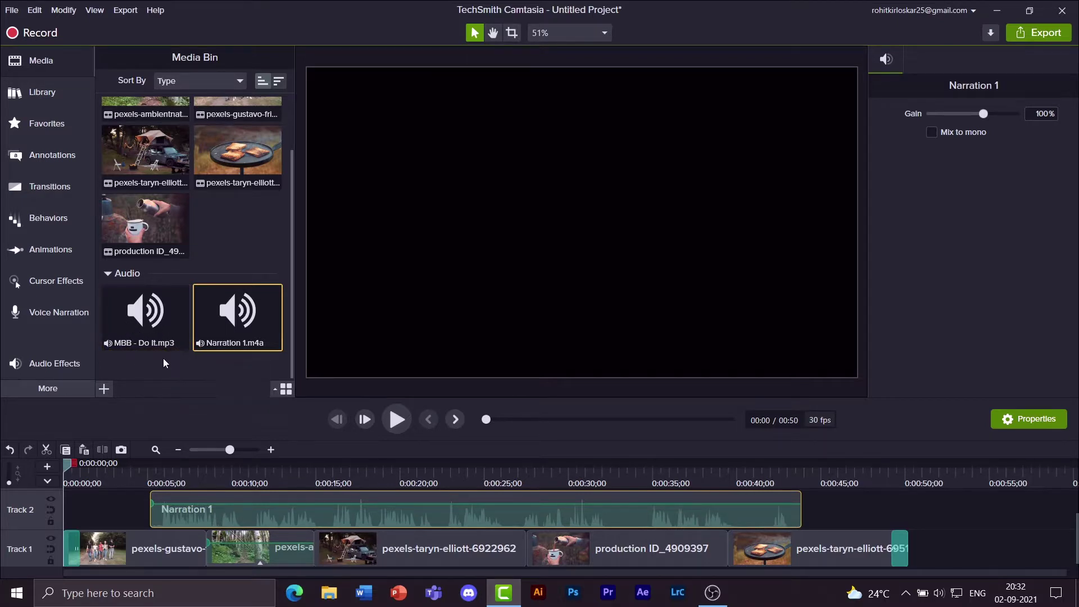
{"action": "left_click_drag", "start_coordinate": [257, 513], "coordinate": [248, 512]}
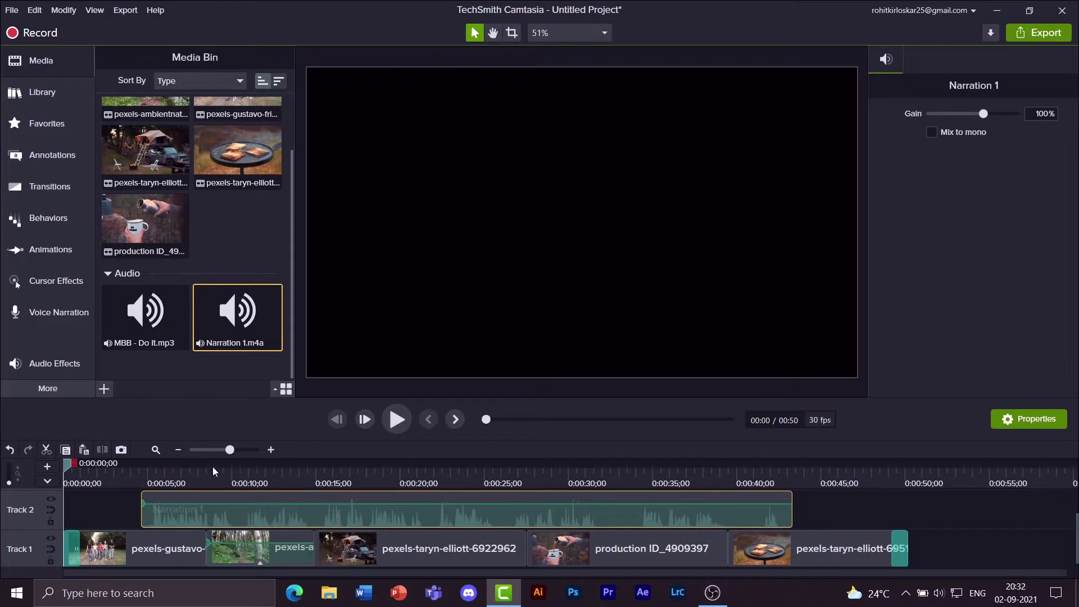
{"action": "left_click", "coordinate": [59, 313]}
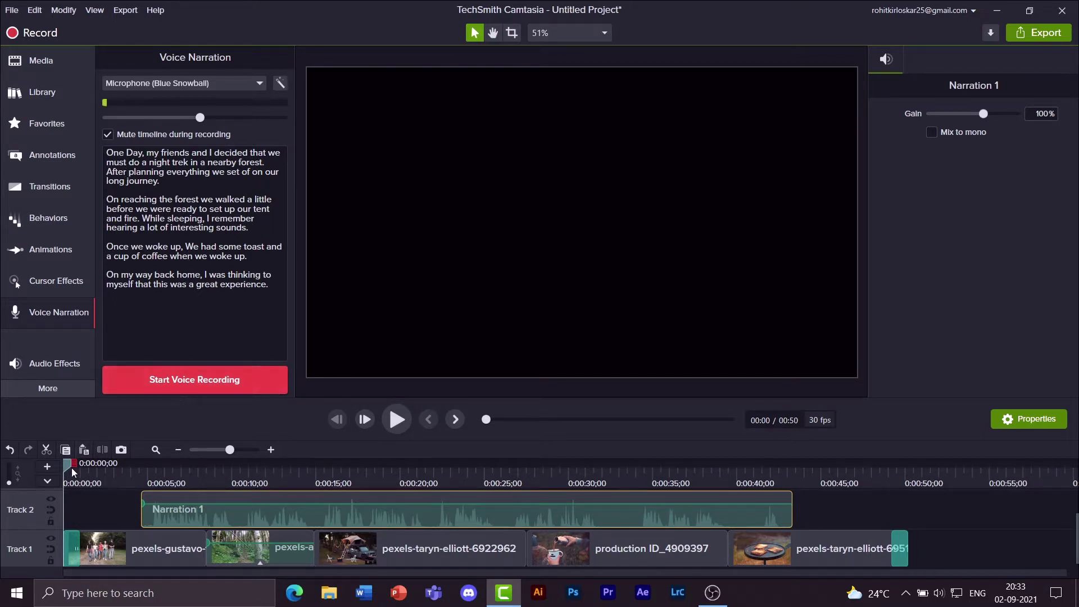
Preview the narrated forest opening from 0:00:05;21 to the tent scene at 0:00:14;28, then show Audio Effects
{"action": "left_click_drag", "start_coordinate": [67, 464], "coordinate": [153, 464]}
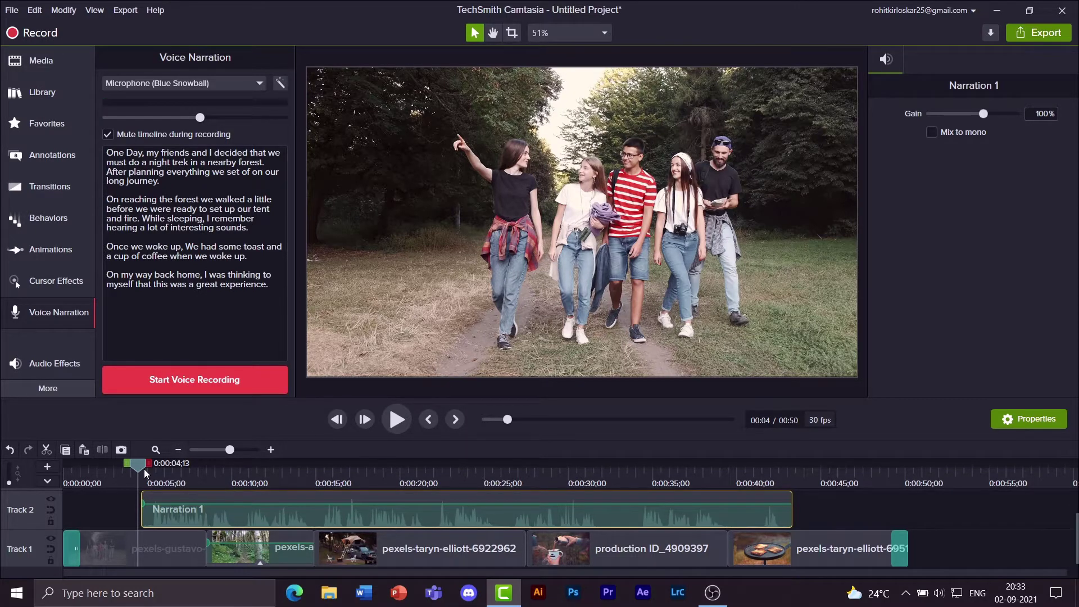
{"action": "left_click_drag", "start_coordinate": [140, 472], "coordinate": [149, 472]}
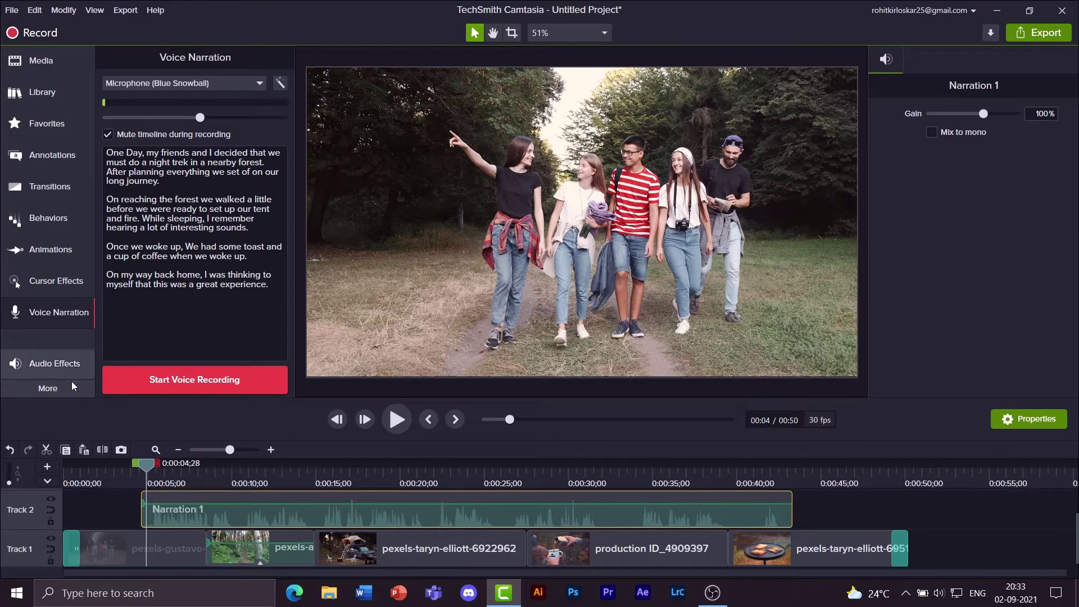
{"action": "left_click", "coordinate": [159, 469]}
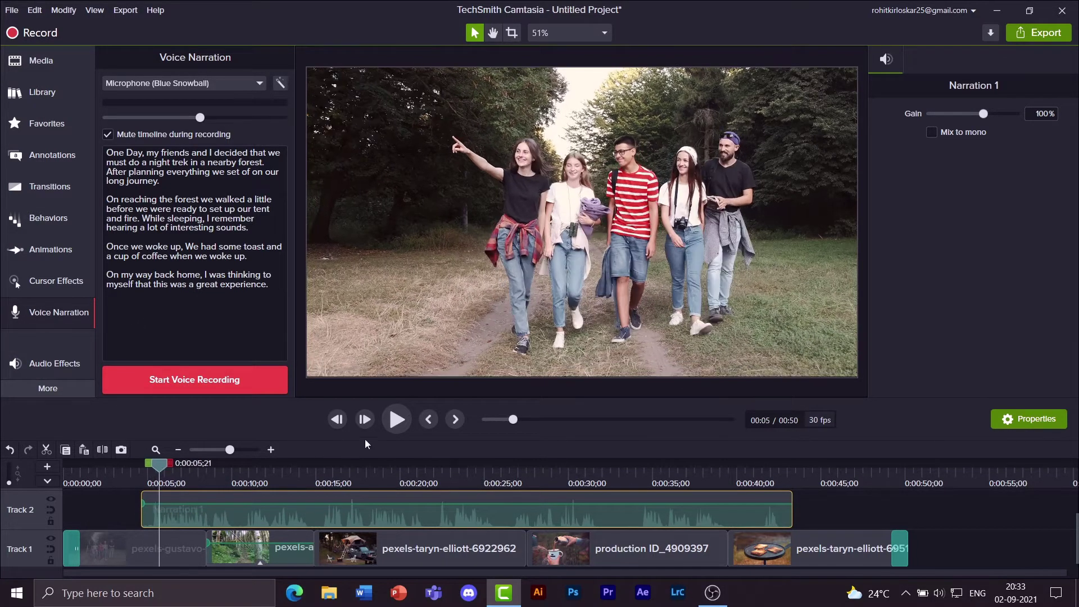
{"action": "left_click", "coordinate": [397, 419]}
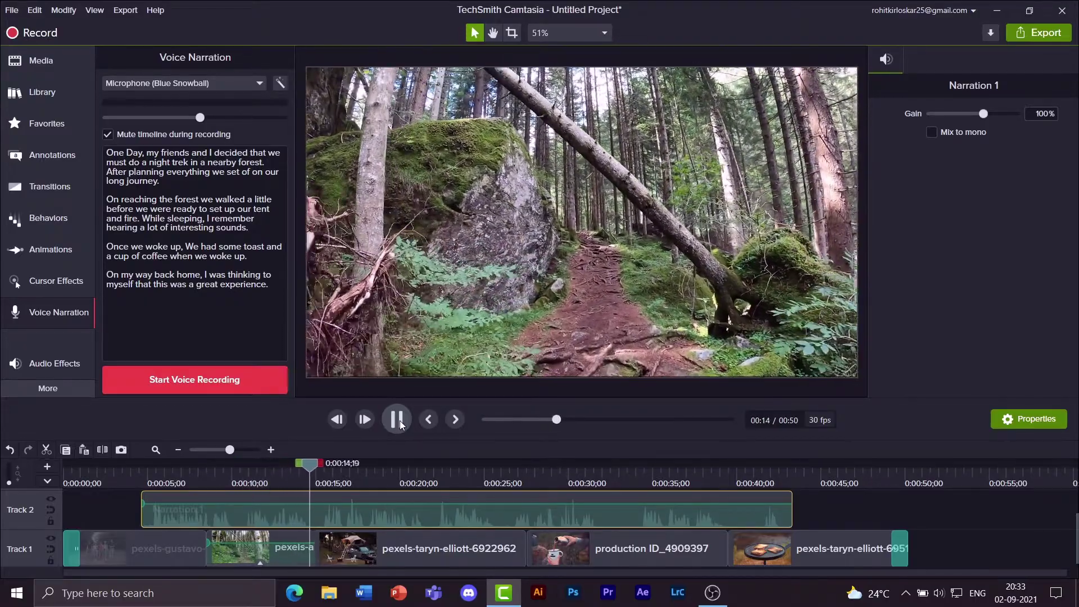
{"action": "left_click", "coordinate": [399, 420]}
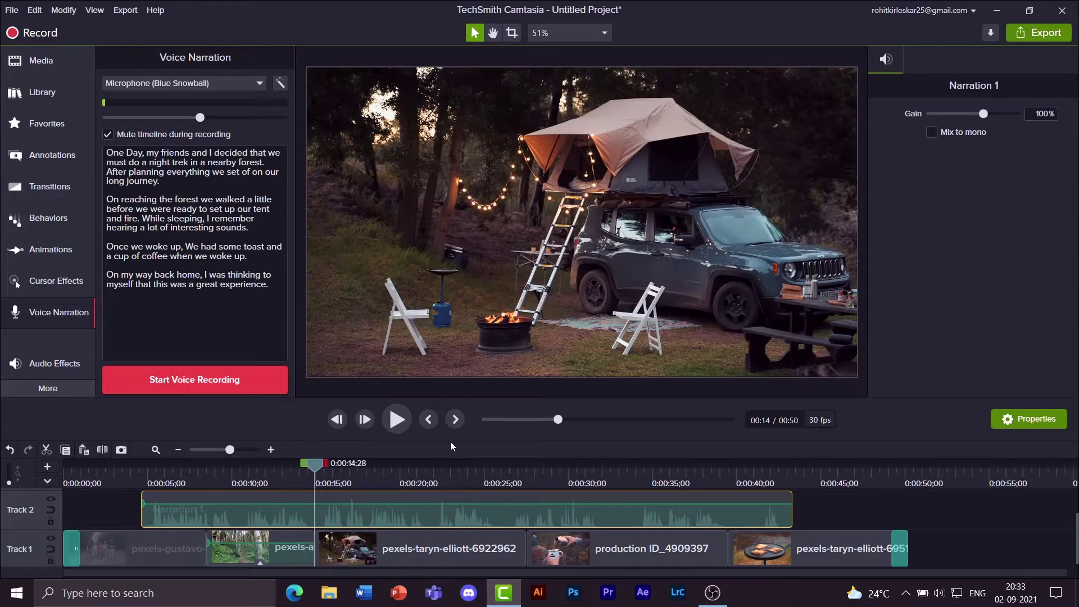
{"action": "left_click", "coordinate": [67, 362]}
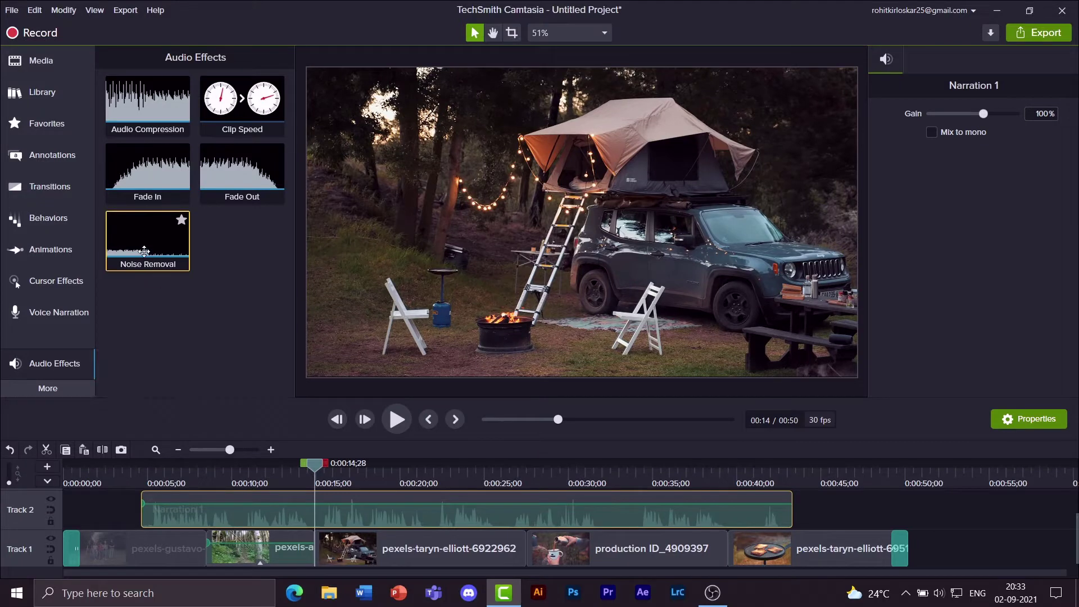
Drop Noise Removal onto the Narration 1 clip, play the cleaned narration, and return to 0:00:15;07
{"action": "left_click_drag", "start_coordinate": [149, 250], "coordinate": [398, 505]}
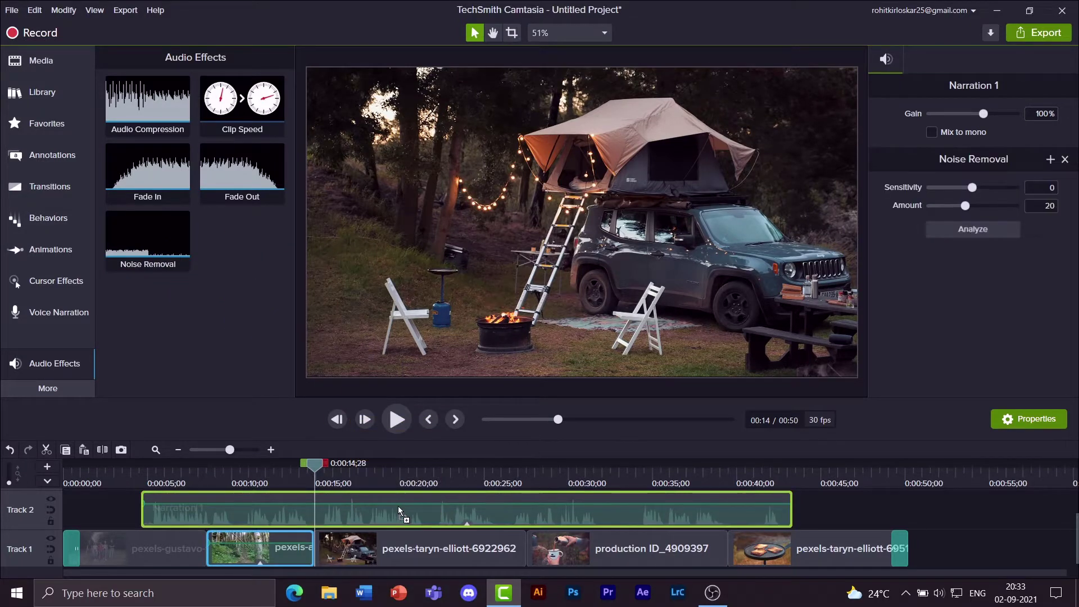
{"action": "left_click", "coordinate": [393, 422]}
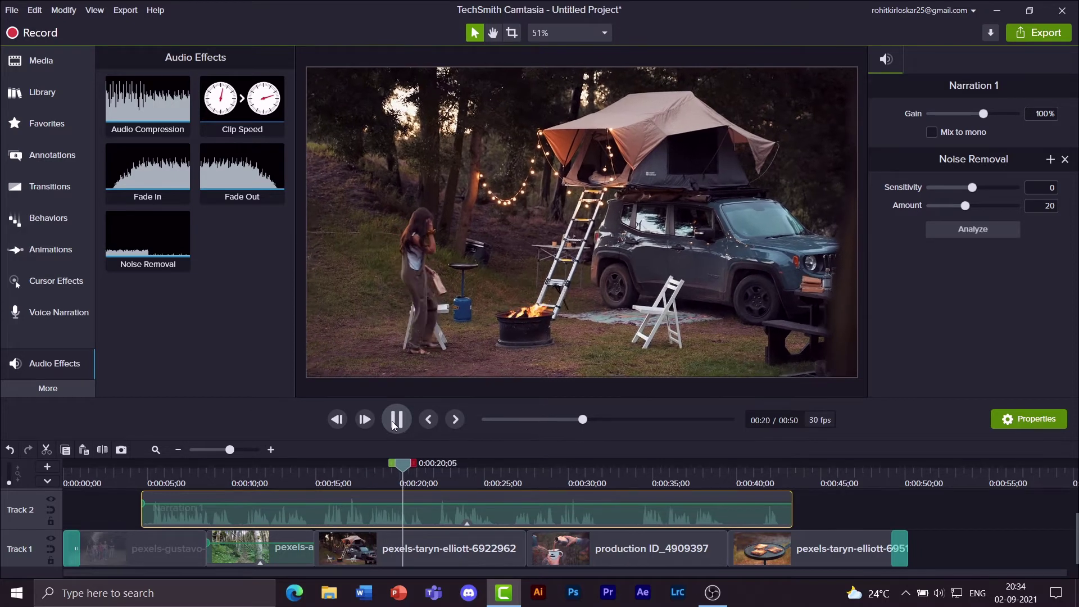
{"action": "left_click", "coordinate": [392, 420]}
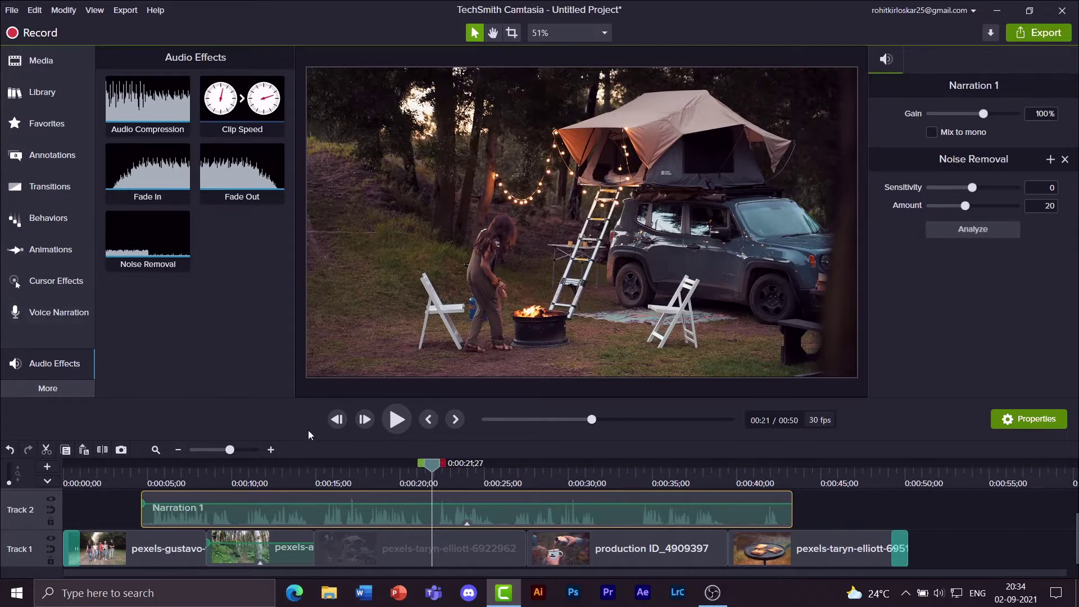
{"action": "left_click_drag", "start_coordinate": [440, 467], "coordinate": [319, 467]}
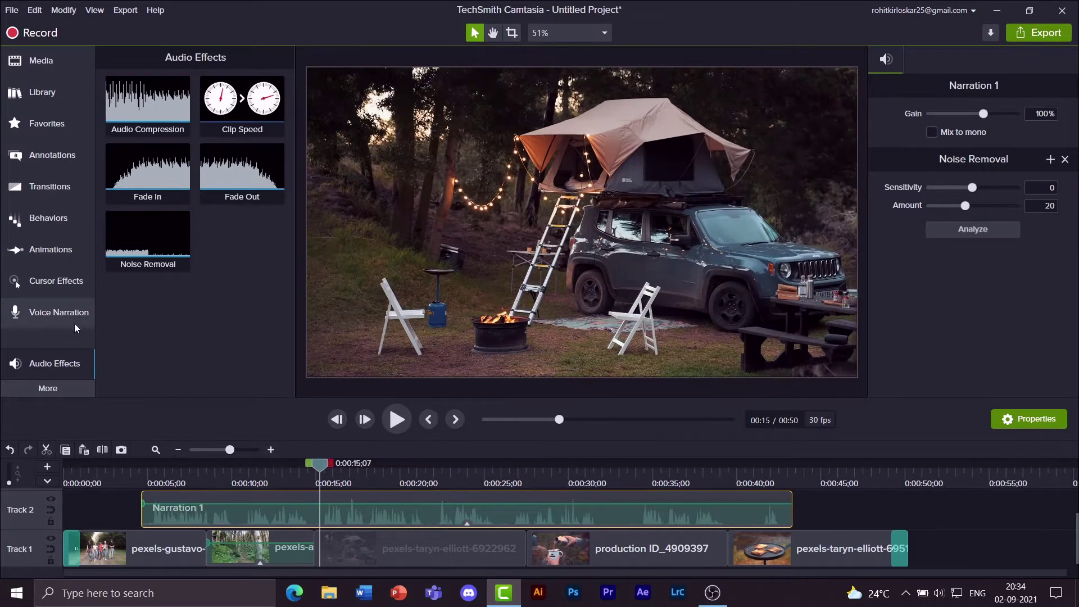
{"action": "left_click", "coordinate": [56, 314]}
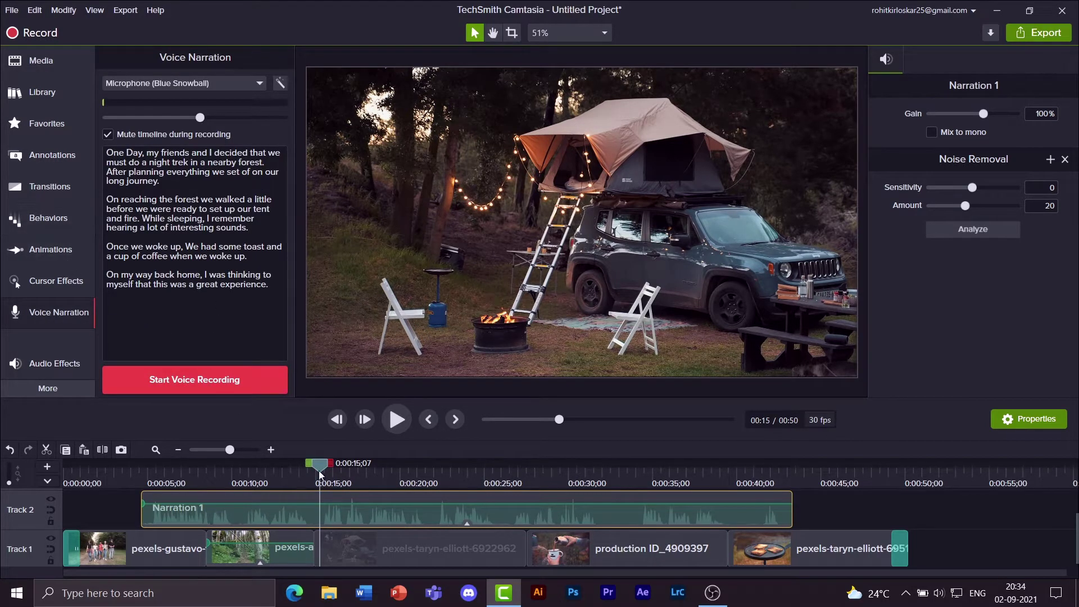
{"action": "left_click_drag", "start_coordinate": [315, 471], "coordinate": [223, 484]}
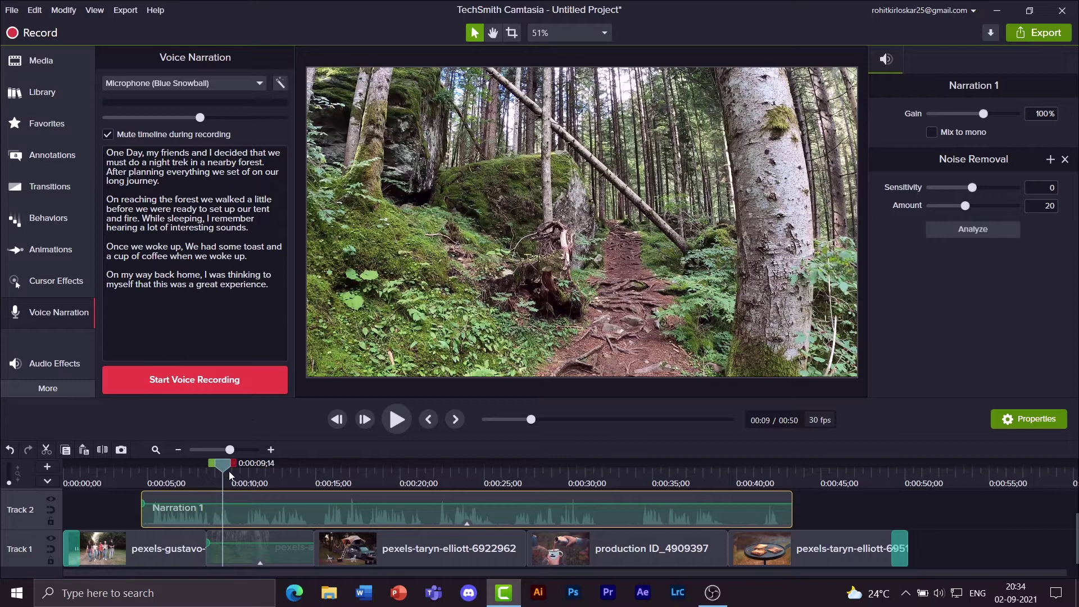
{"action": "left_click_drag", "start_coordinate": [222, 470], "coordinate": [151, 485]}
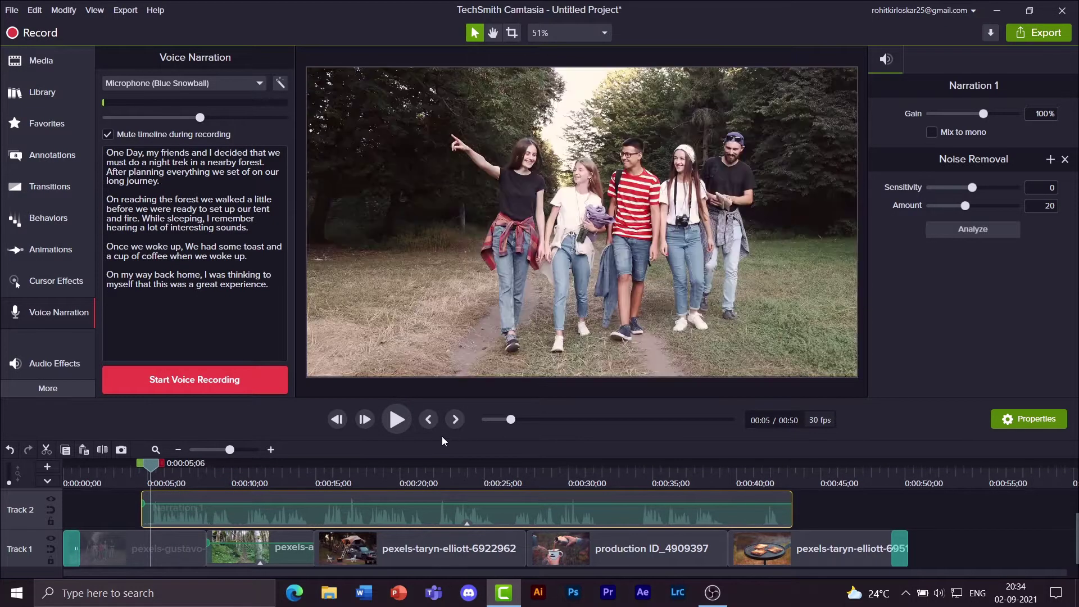
{"action": "left_click", "coordinate": [402, 422]}
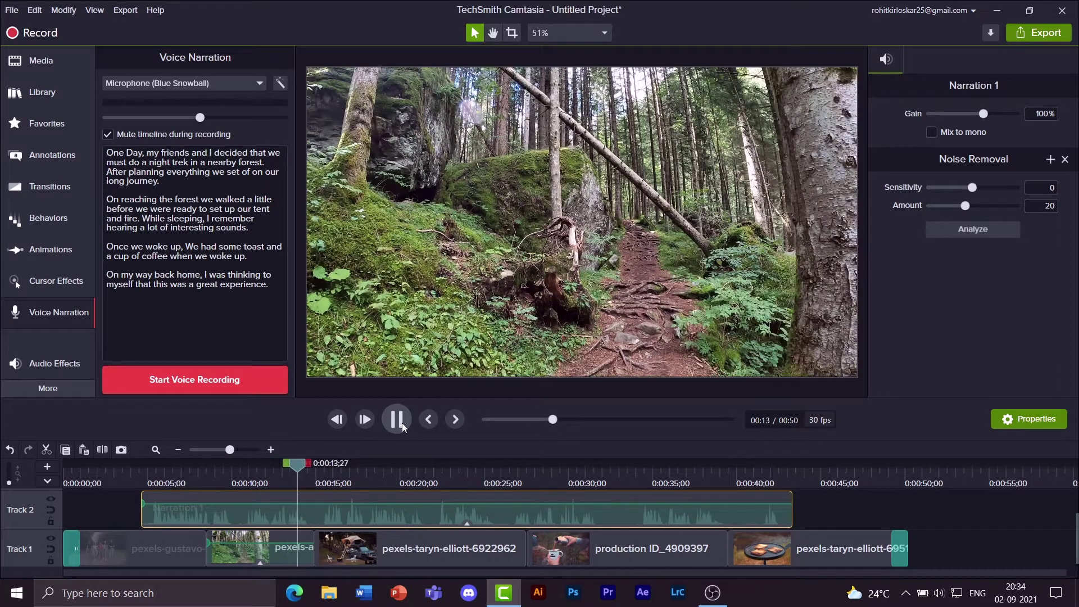
{"action": "left_click", "coordinate": [403, 422]}
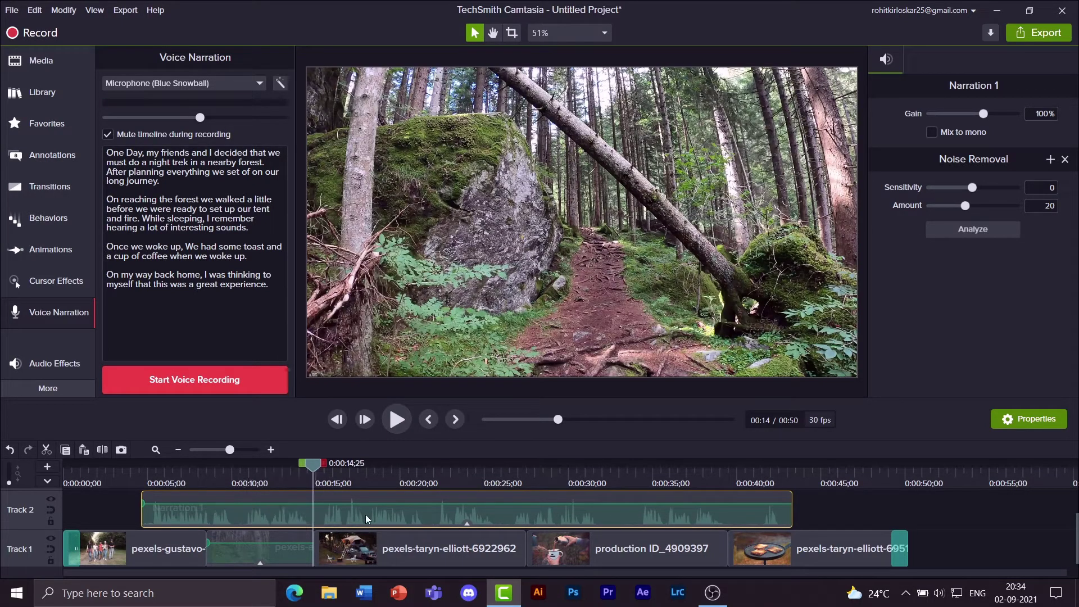
Split the narration twice, sliding the first piece earlier and moving the second split's later half further along
{"action": "key", "text": "s"}
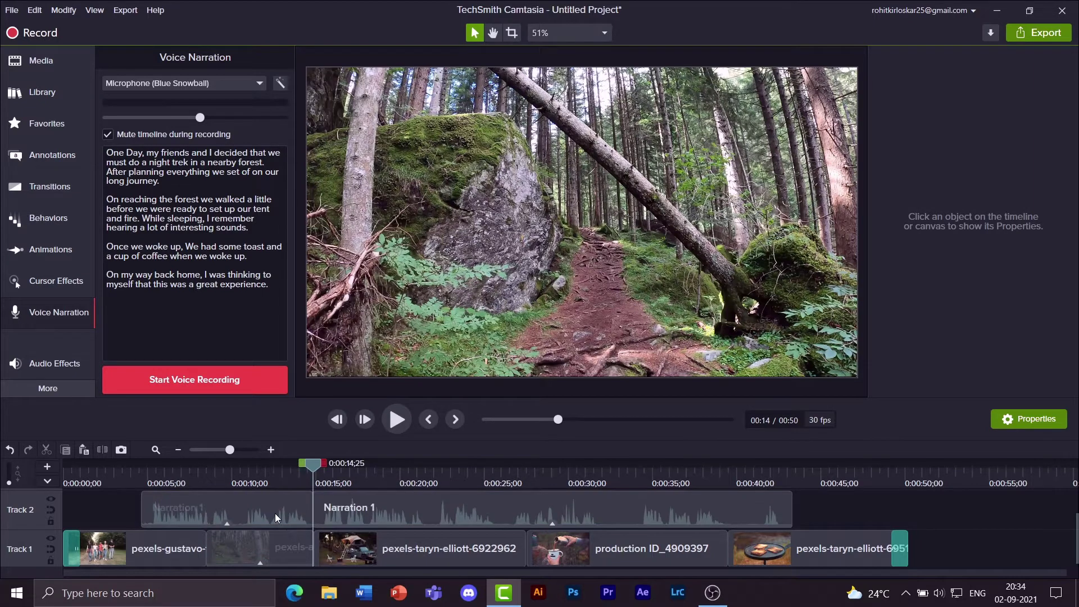
{"action": "left_click_drag", "start_coordinate": [274, 514], "coordinate": [237, 517]}
{"action": "left_click", "coordinate": [396, 427]}
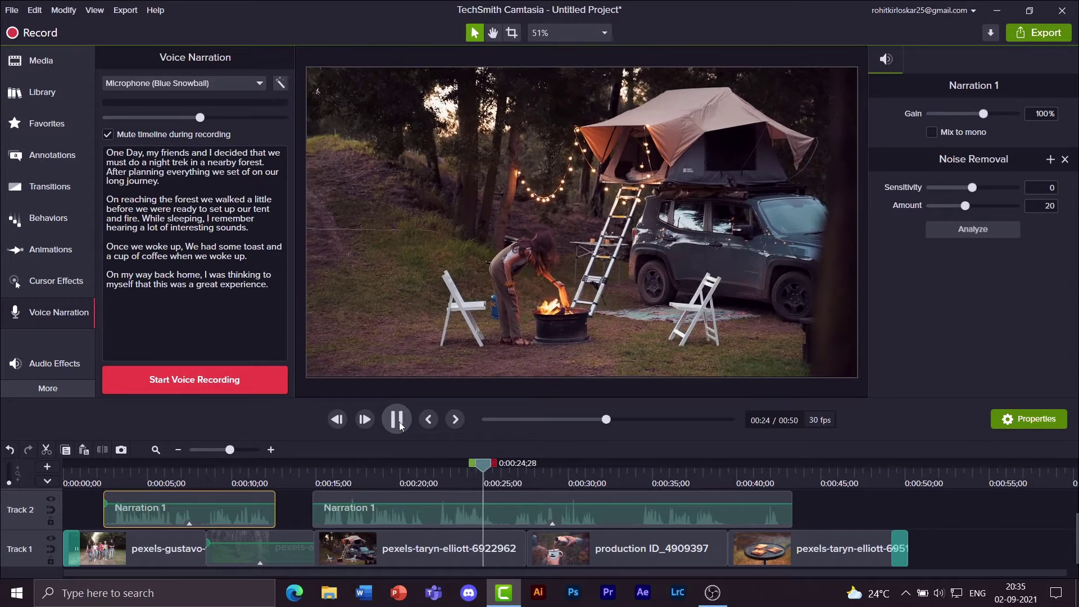
{"action": "left_click", "coordinate": [396, 419]}
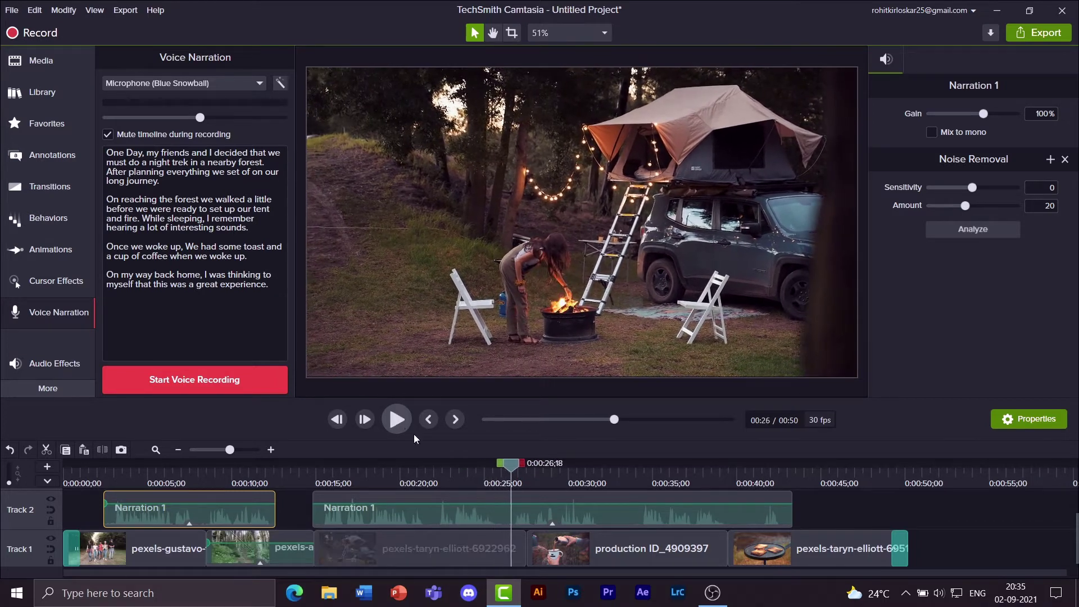
{"action": "left_click", "coordinate": [553, 520]}
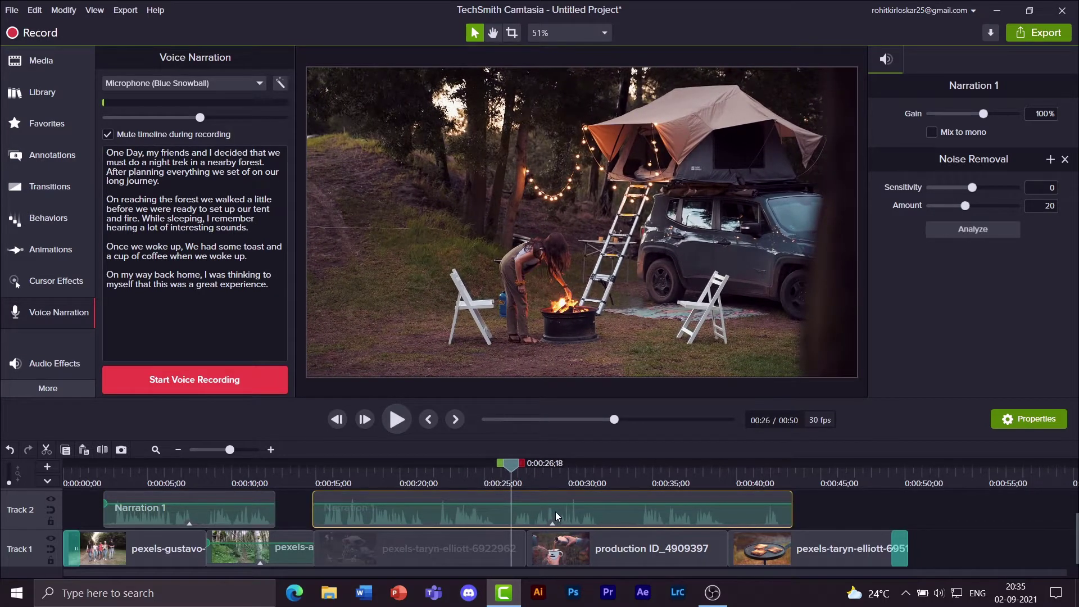
{"action": "key", "text": "s"}
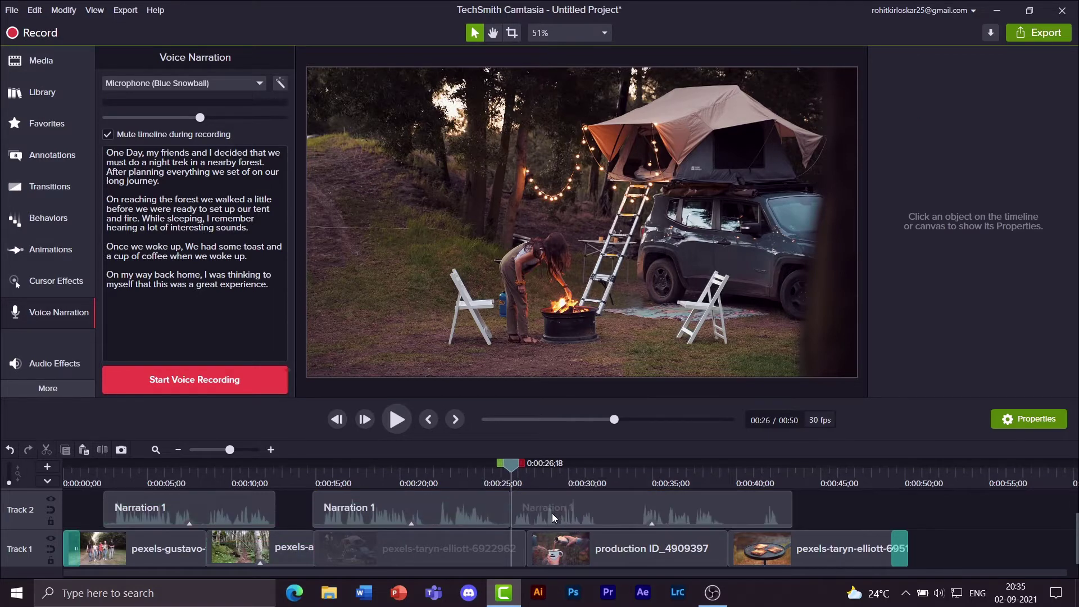
{"action": "left_click_drag", "start_coordinate": [552, 514], "coordinate": [624, 515]}
{"action": "left_click", "coordinate": [444, 518]}
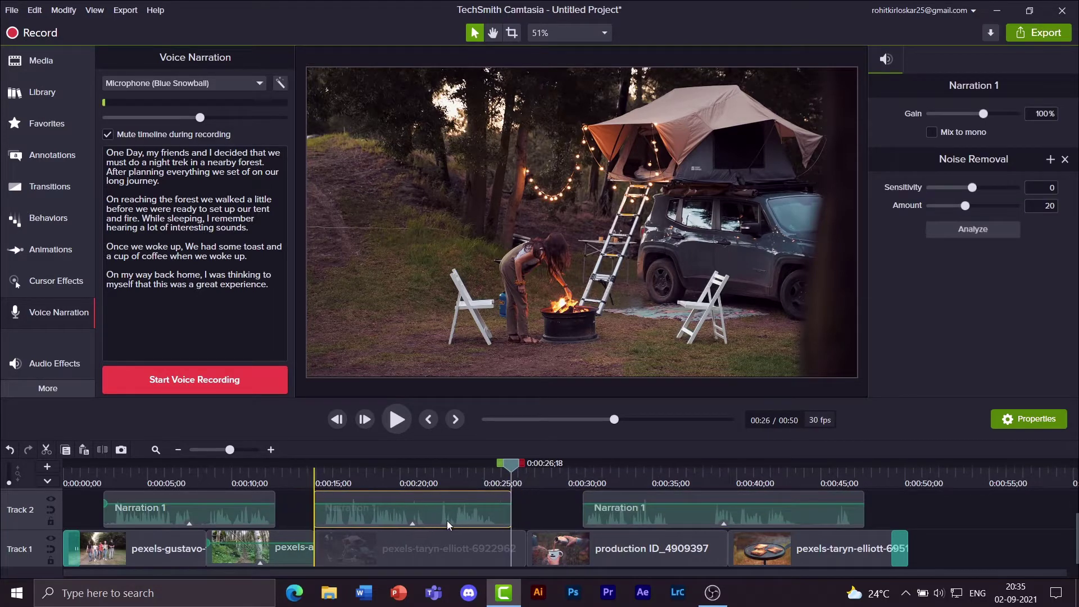
Split the third narration clip at 0:00:36;18, moving its pieces to about 0:00:28 and 0:00:34
{"action": "left_click_drag", "start_coordinate": [512, 472], "coordinate": [645, 474]}
{"action": "left_click", "coordinate": [395, 418]}
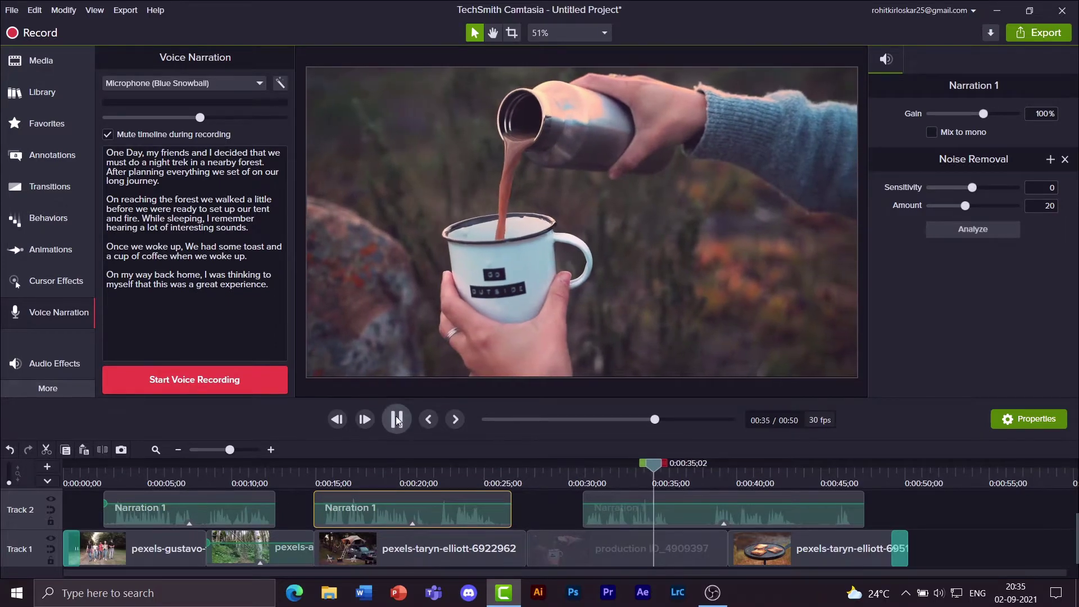
{"action": "left_click", "coordinate": [395, 418]}
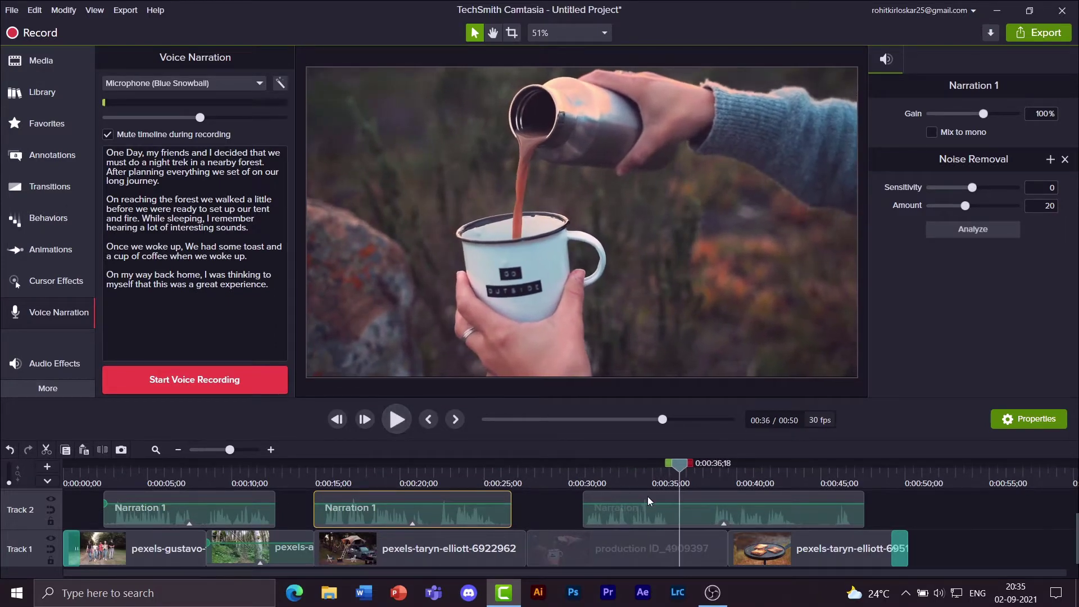
{"action": "left_click", "coordinate": [700, 518]}
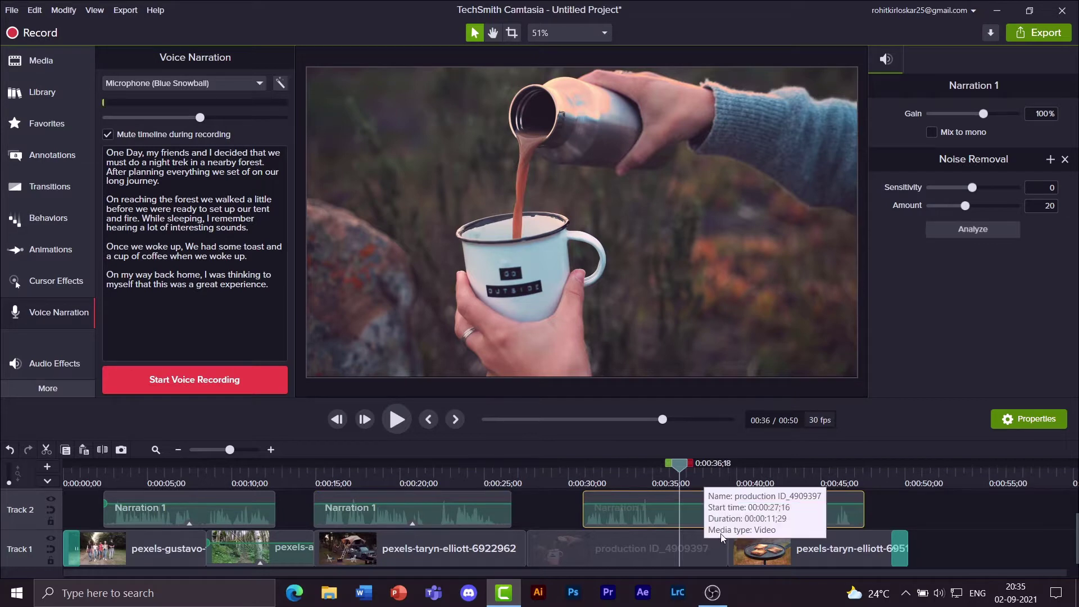
{"action": "key", "text": "s"}
{"action": "left_click_drag", "start_coordinate": [666, 516], "coordinate": [612, 516]}
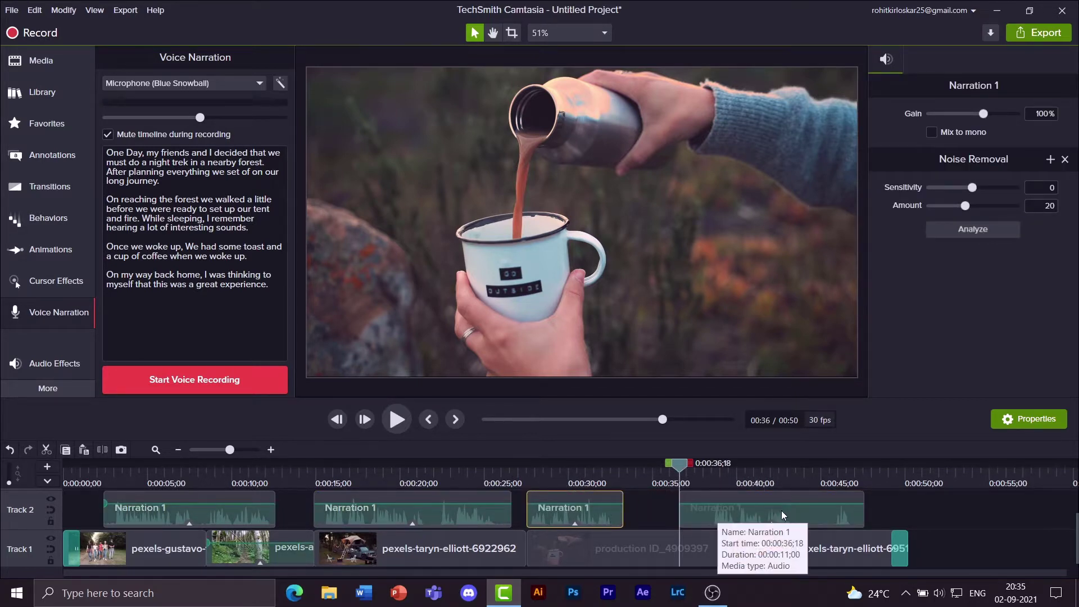
{"action": "left_click_drag", "start_coordinate": [749, 506], "coordinate": [727, 494]}
{"action": "left_click_drag", "start_coordinate": [678, 465], "coordinate": [793, 468]}
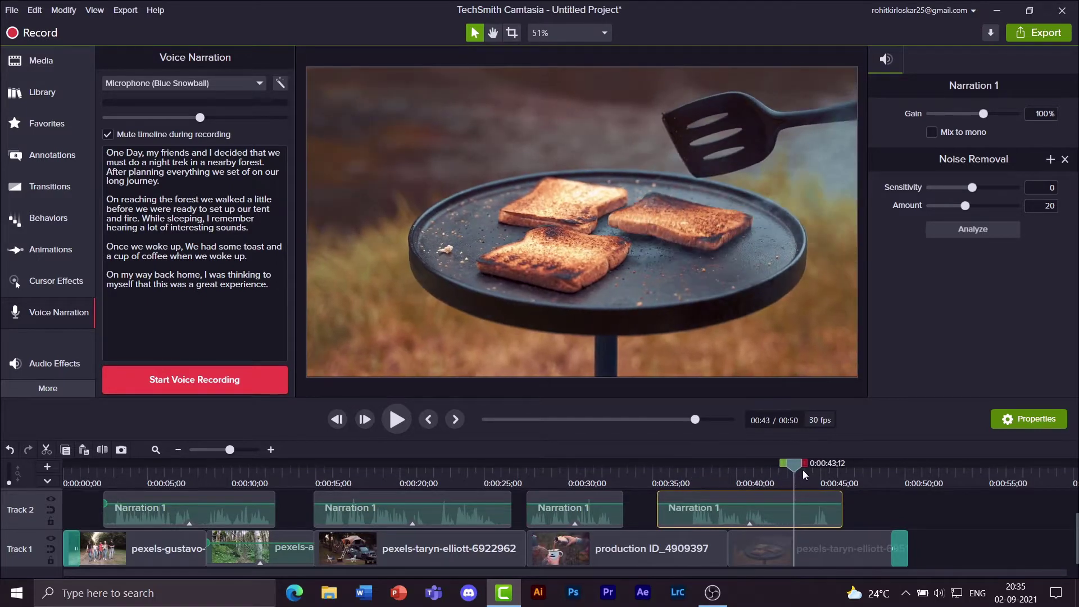
Trim both ends of the last Narration 1 clip so it starts at 0:00:36;15 and runs 0:00:06;16
{"action": "left_click", "coordinate": [805, 463]}
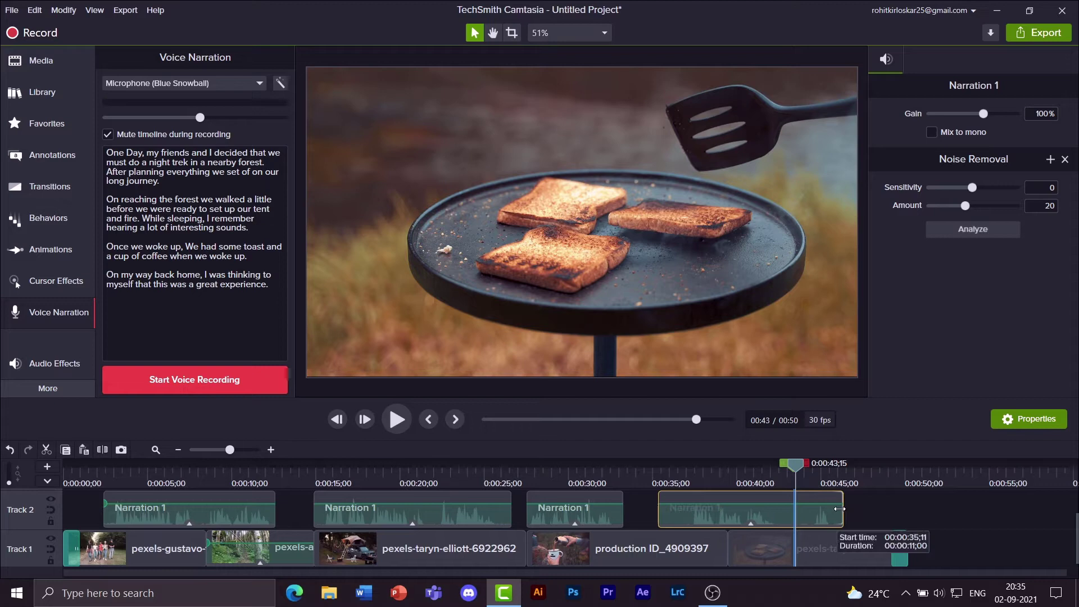
{"action": "mouse_move", "coordinate": [839, 509]}
{"action": "left_mouse_down"}
{"action": "mouse_move", "coordinate": [780, 509]}
{"action": "mouse_move", "coordinate": [843, 509]}
{"action": "left_mouse_up"}
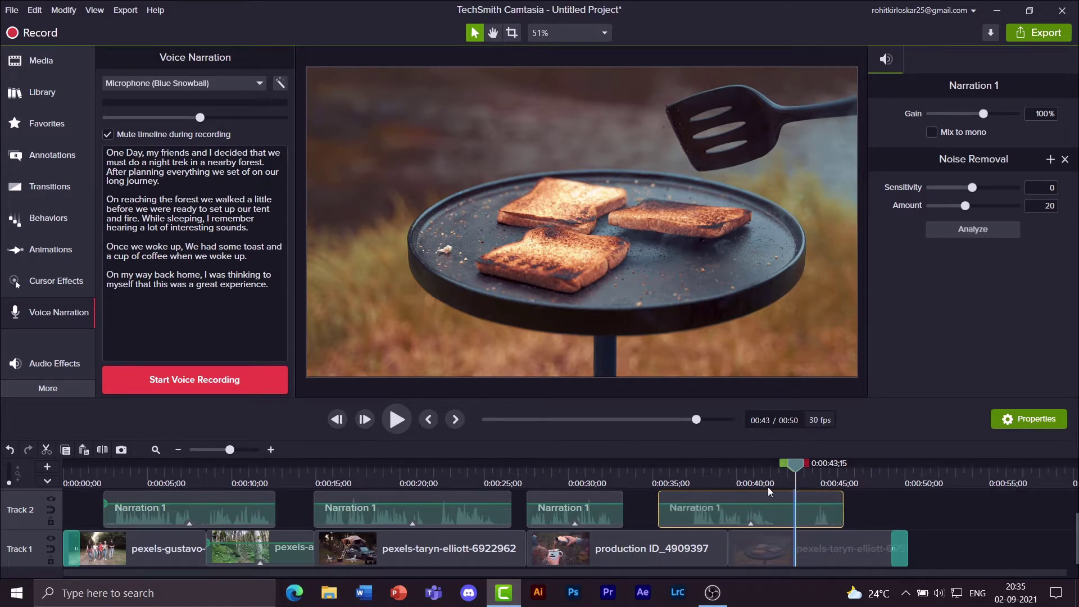
{"action": "left_click_drag", "start_coordinate": [796, 469], "coordinate": [797, 470]}
{"action": "left_click", "coordinate": [403, 419]}
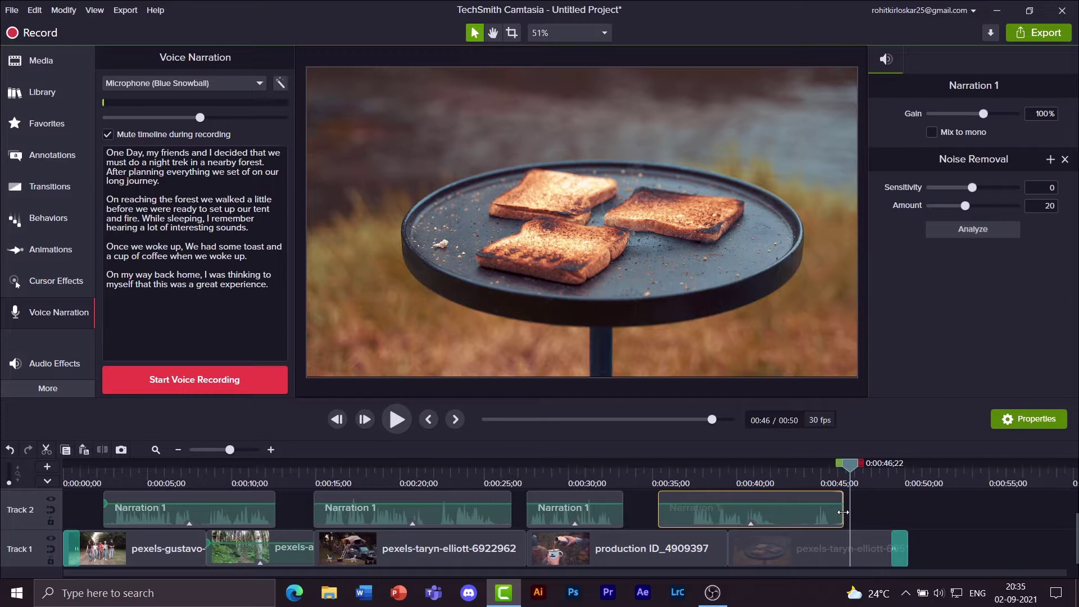
{"action": "left_click_drag", "start_coordinate": [843, 512], "coordinate": [772, 513]}
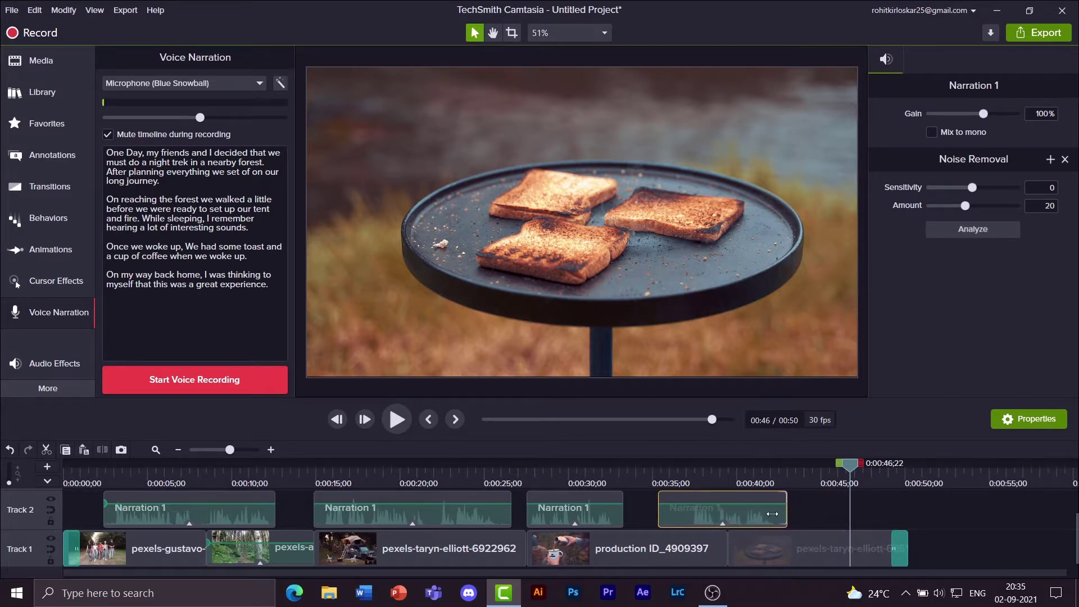
{"action": "left_click_drag", "start_coordinate": [659, 509], "coordinate": [683, 508]}
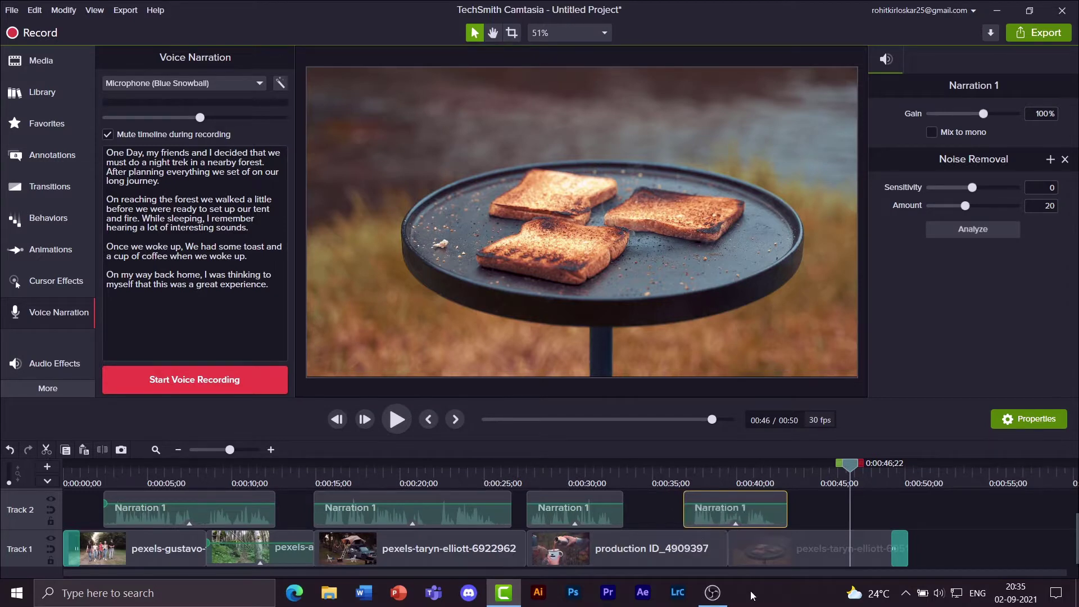
Select each of the four narration clips in turn to check their placement on Track 2
{"action": "left_click", "coordinate": [220, 508]}
{"action": "left_click", "coordinate": [387, 510]}
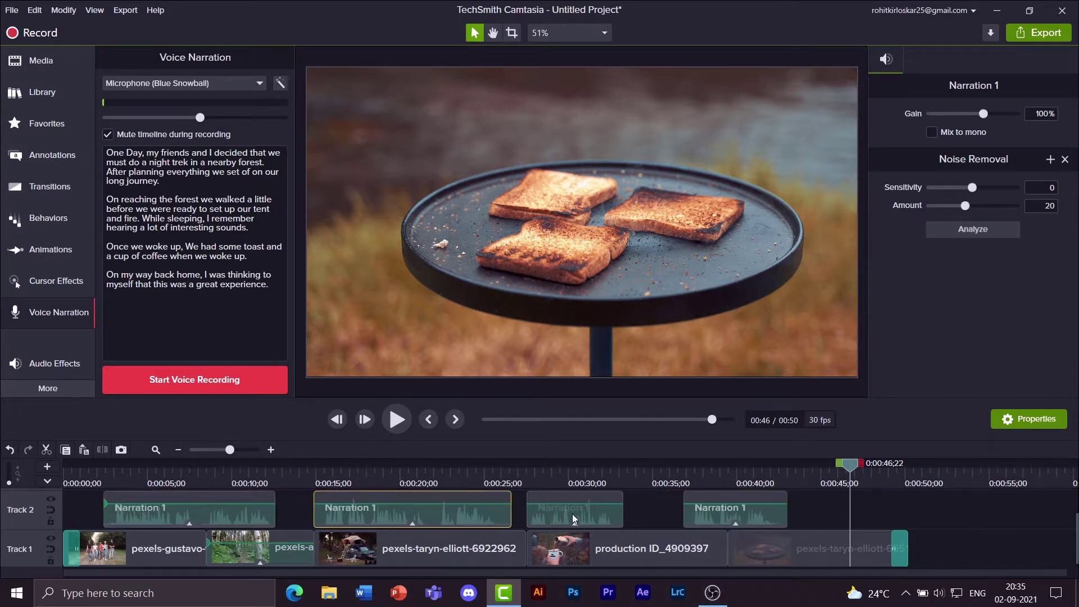
{"action": "left_click", "coordinate": [572, 513]}
{"action": "left_click", "coordinate": [702, 515]}
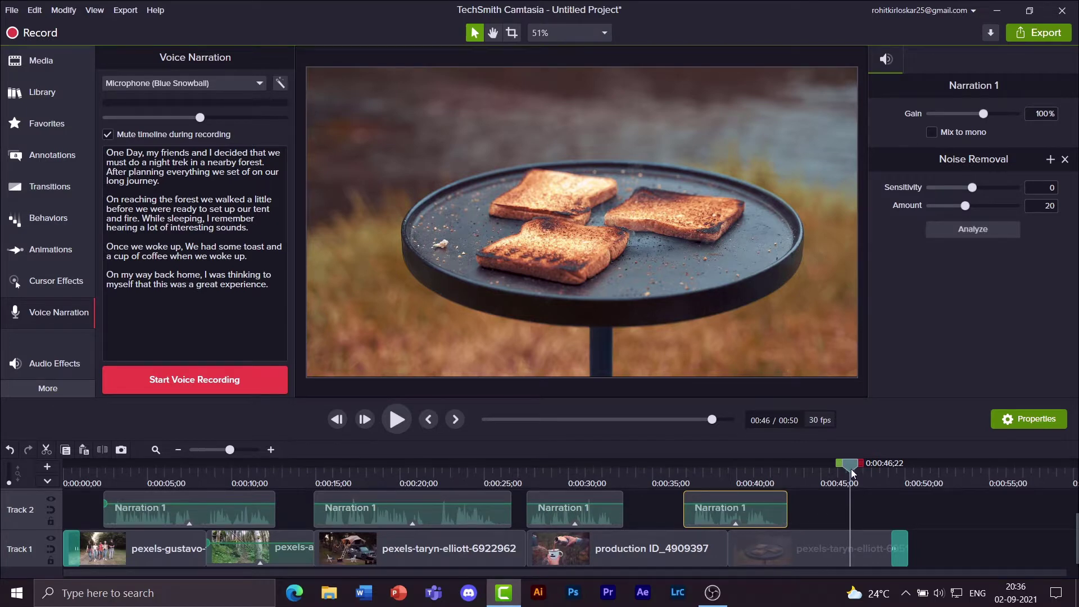
Play from the start, moving the first narration clip slightly earlier and the third and fourth slightly later
{"action": "left_click_drag", "start_coordinate": [850, 468], "coordinate": [55, 496]}
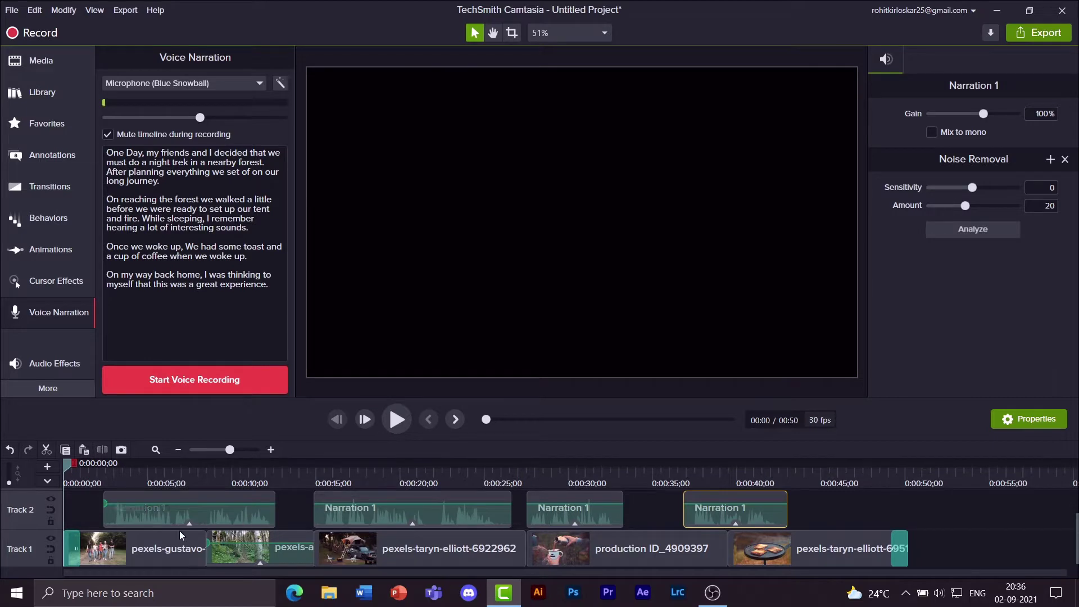
{"action": "left_click", "coordinate": [405, 427]}
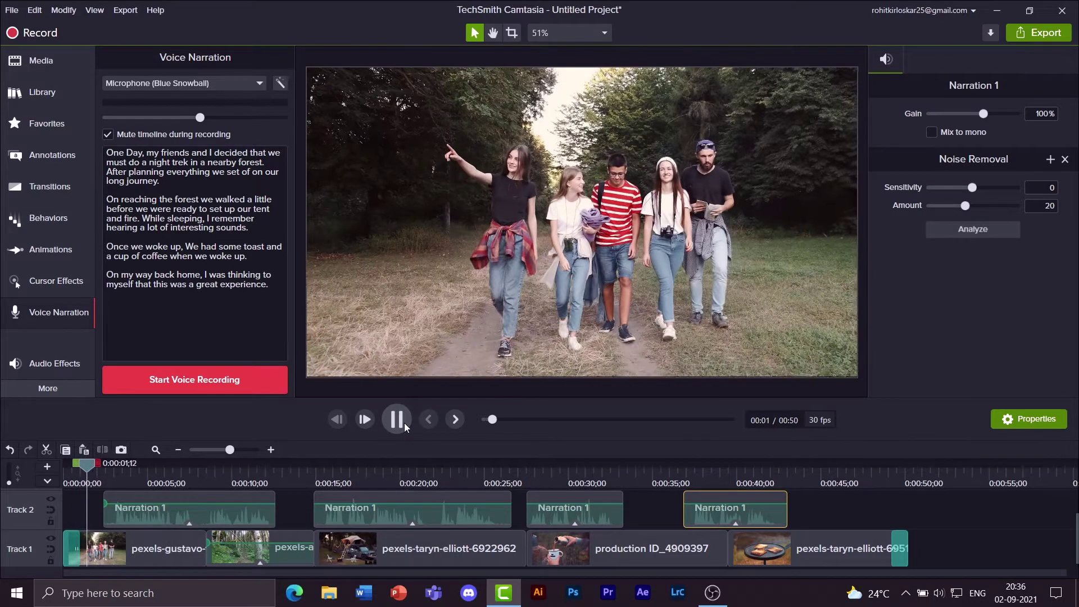
{"action": "left_click", "coordinate": [404, 422]}
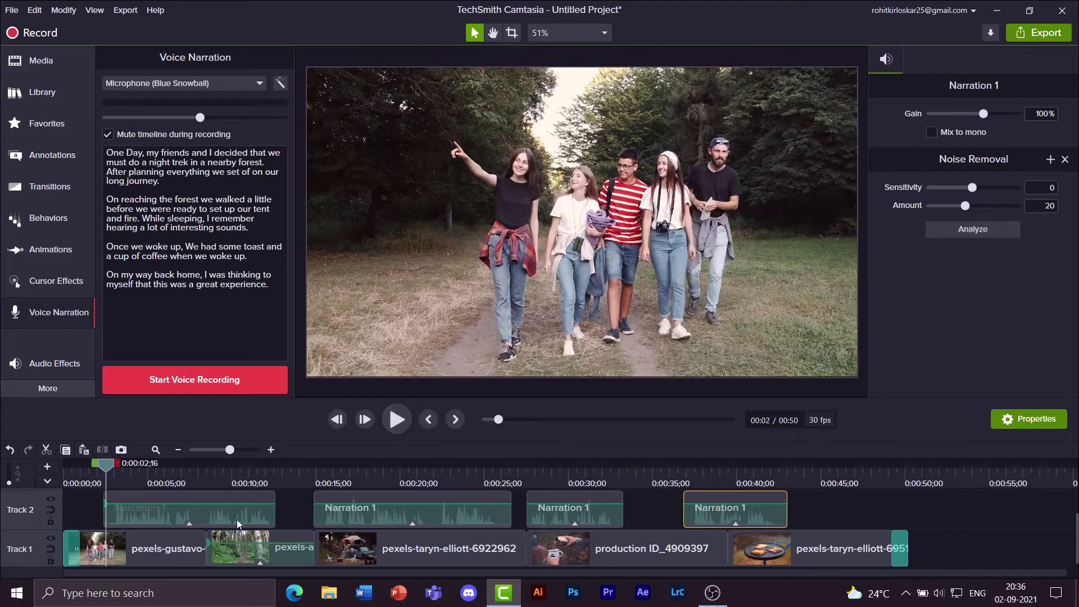
{"action": "left_click_drag", "start_coordinate": [238, 519], "coordinate": [230, 519]}
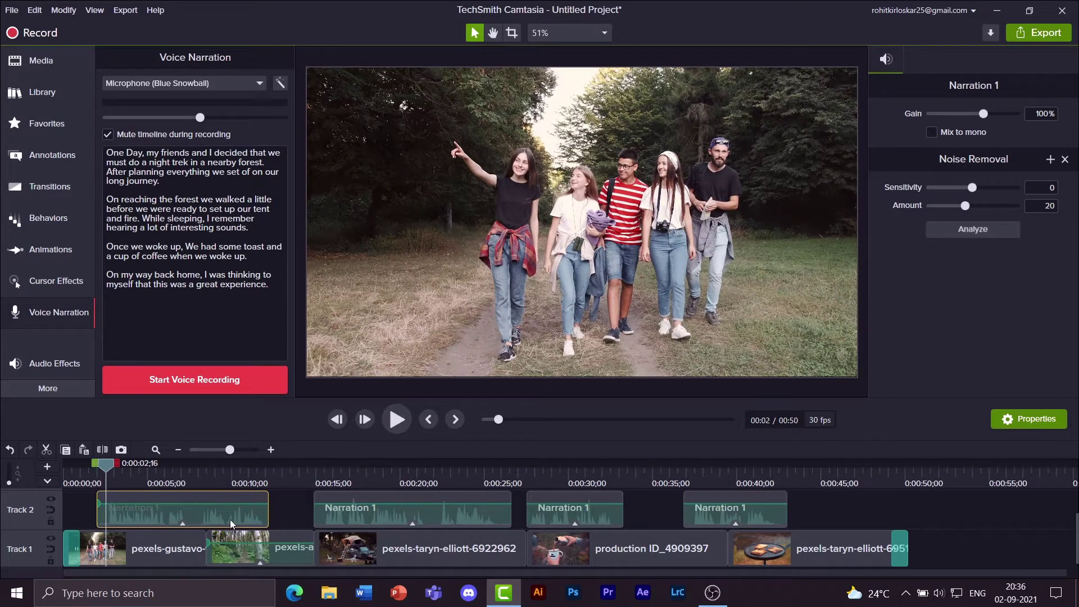
{"action": "left_click", "coordinate": [397, 419]}
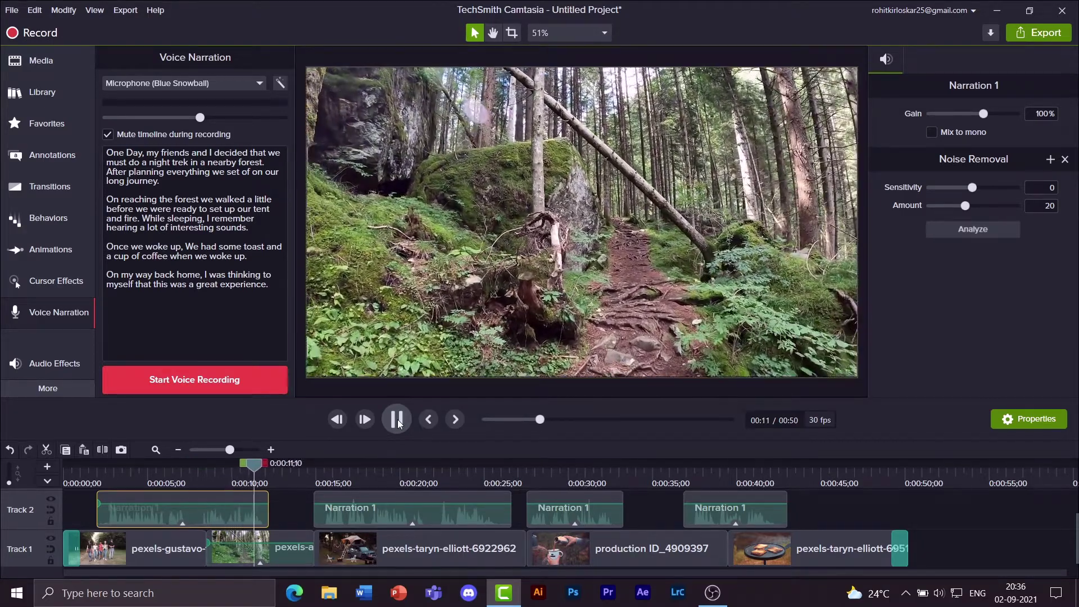
{"action": "left_click", "coordinate": [397, 419]}
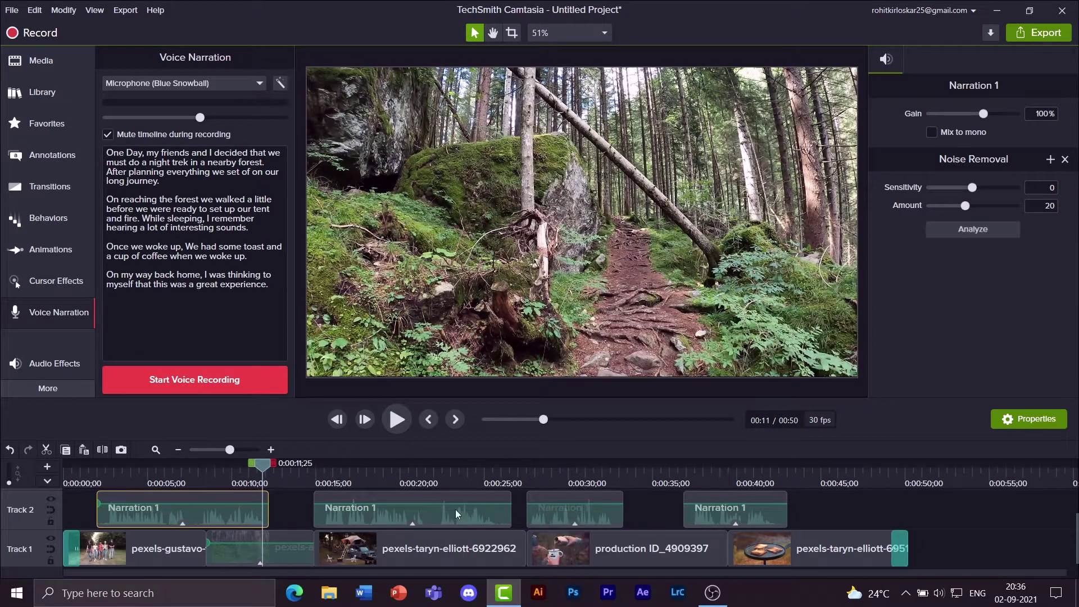
{"action": "mouse_move", "coordinate": [577, 519]}
{"action": "left_mouse_down"}
{"action": "mouse_move", "coordinate": [591, 518]}
{"action": "mouse_move", "coordinate": [567, 514]}
{"action": "left_mouse_up"}
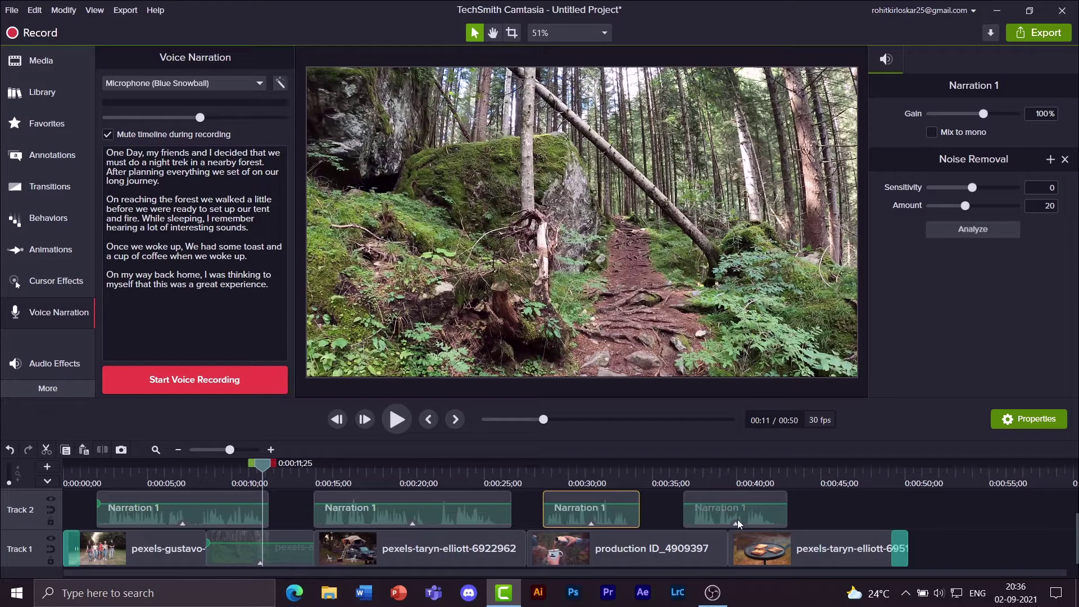
{"action": "left_click_drag", "start_coordinate": [737, 519], "coordinate": [753, 514]}
{"action": "left_click", "coordinate": [397, 419]}
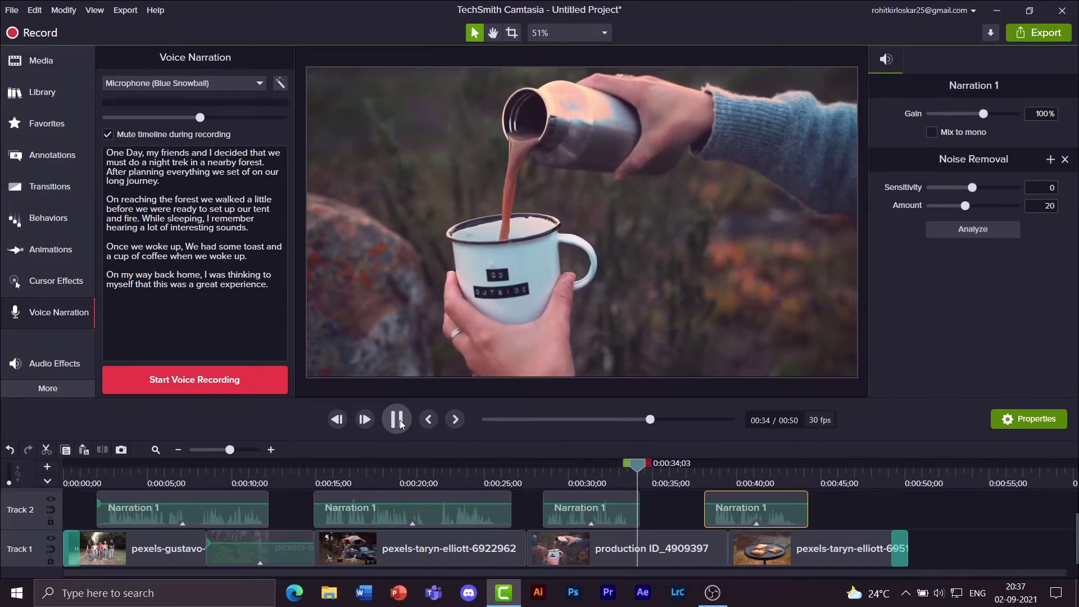
{"action": "left_click", "coordinate": [400, 420]}
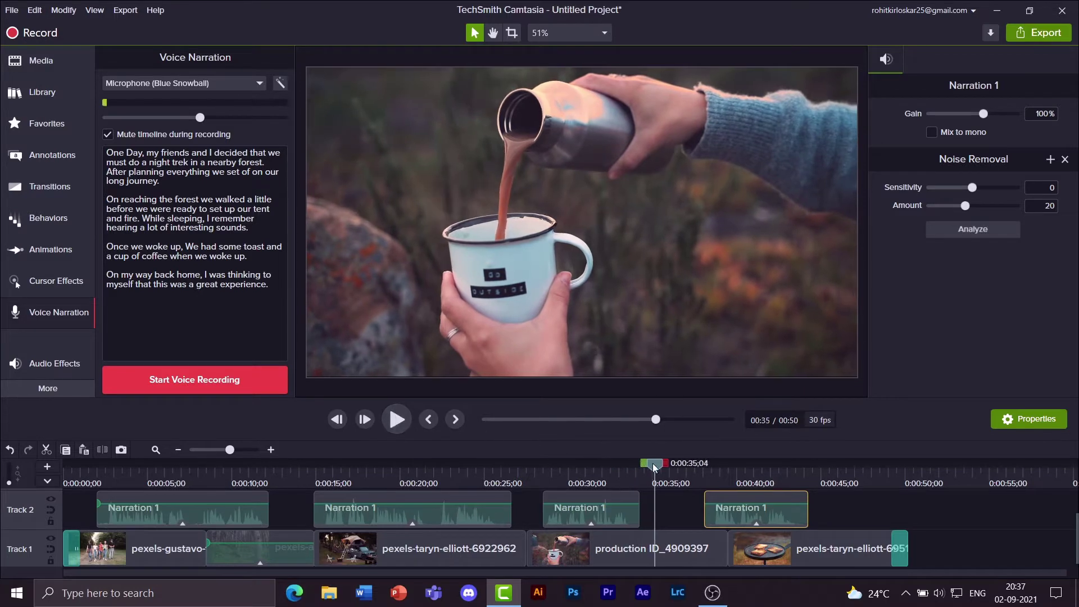
{"action": "left_click_drag", "start_coordinate": [654, 464], "coordinate": [605, 478]}
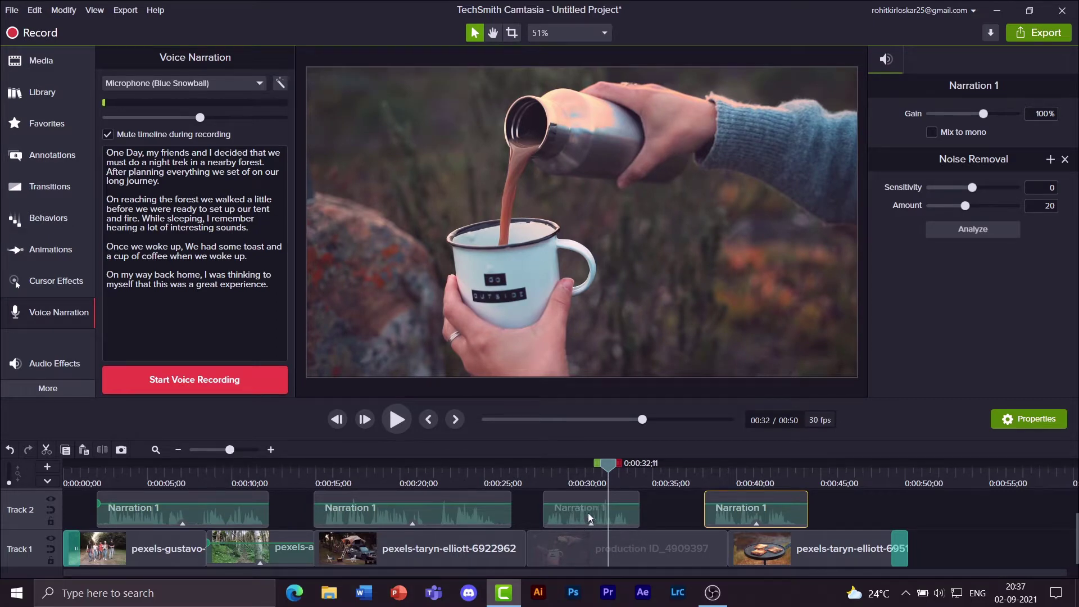
Zoom into the timeline, preview the narration from 0:00:30;08, and select the Narration 1 clip
{"action": "left_click_drag", "start_coordinate": [230, 452], "coordinate": [247, 451]}
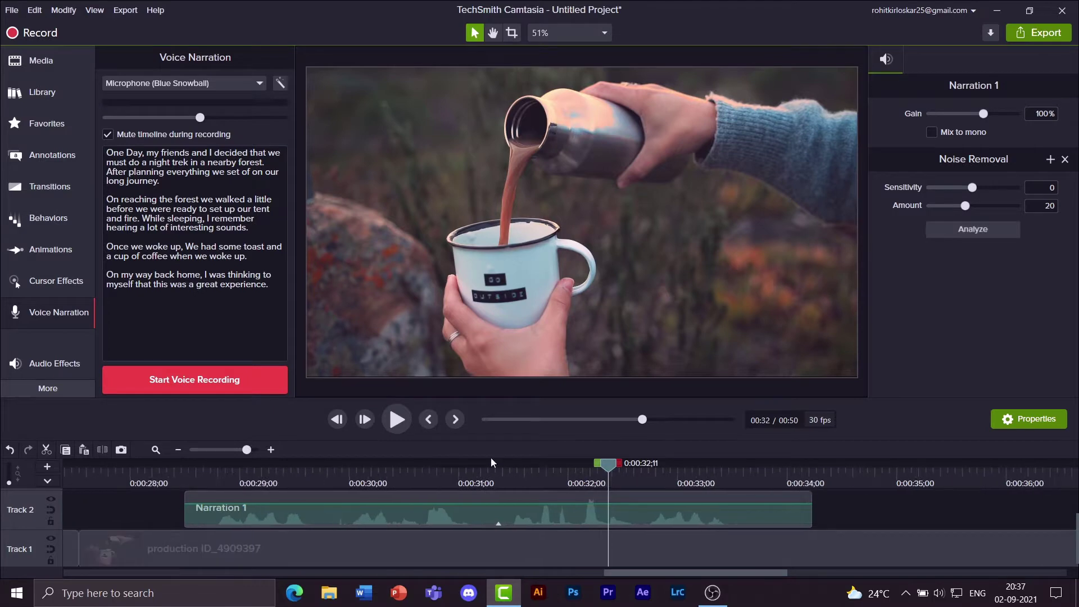
{"action": "left_click_drag", "start_coordinate": [609, 471], "coordinate": [377, 497]}
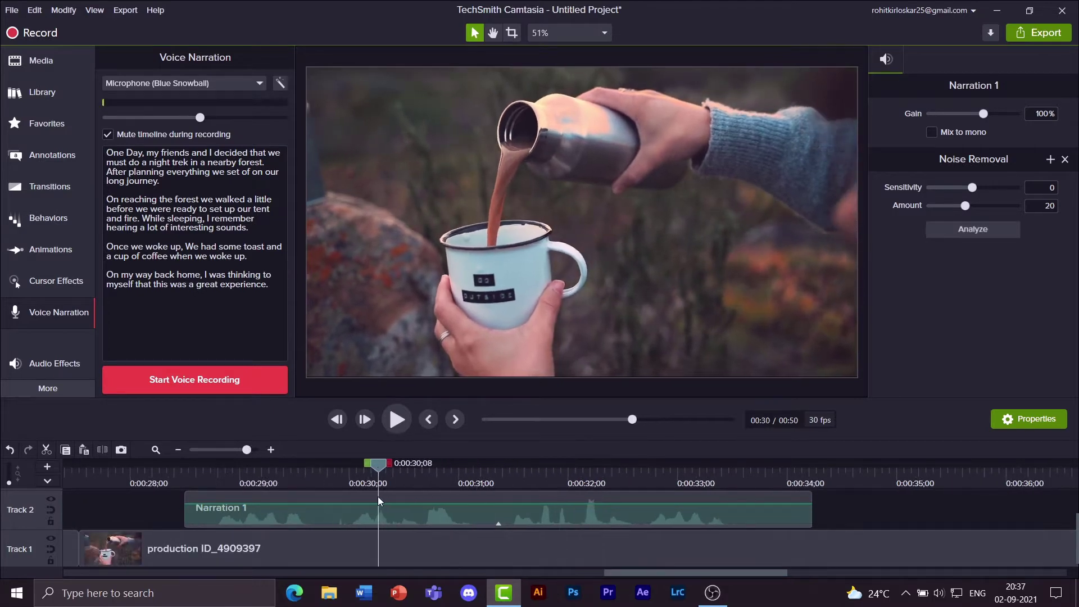
{"action": "left_click", "coordinate": [389, 419]}
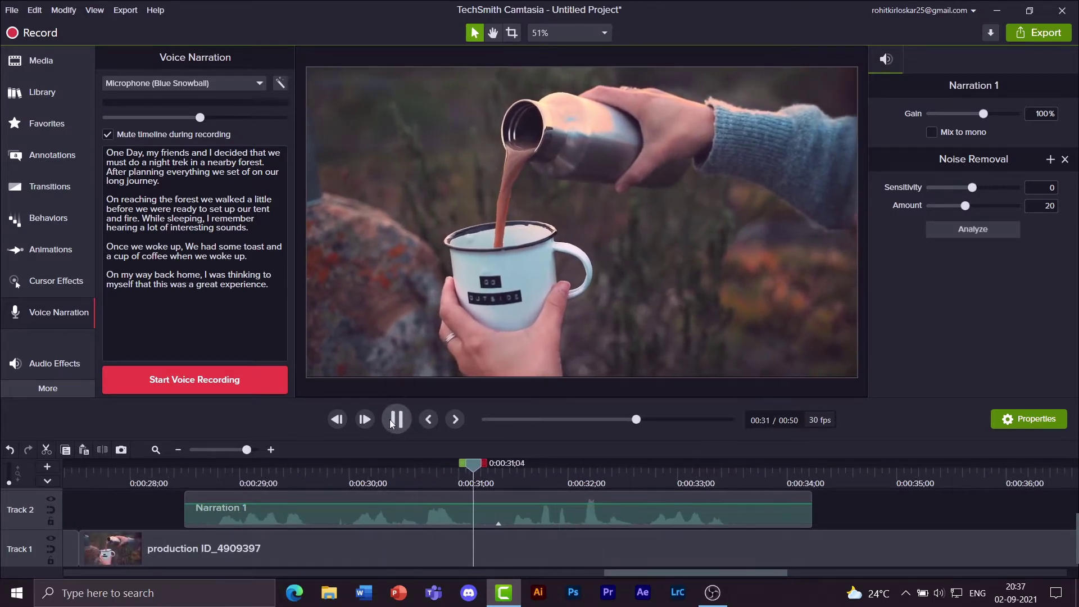
{"action": "left_click", "coordinate": [389, 420]}
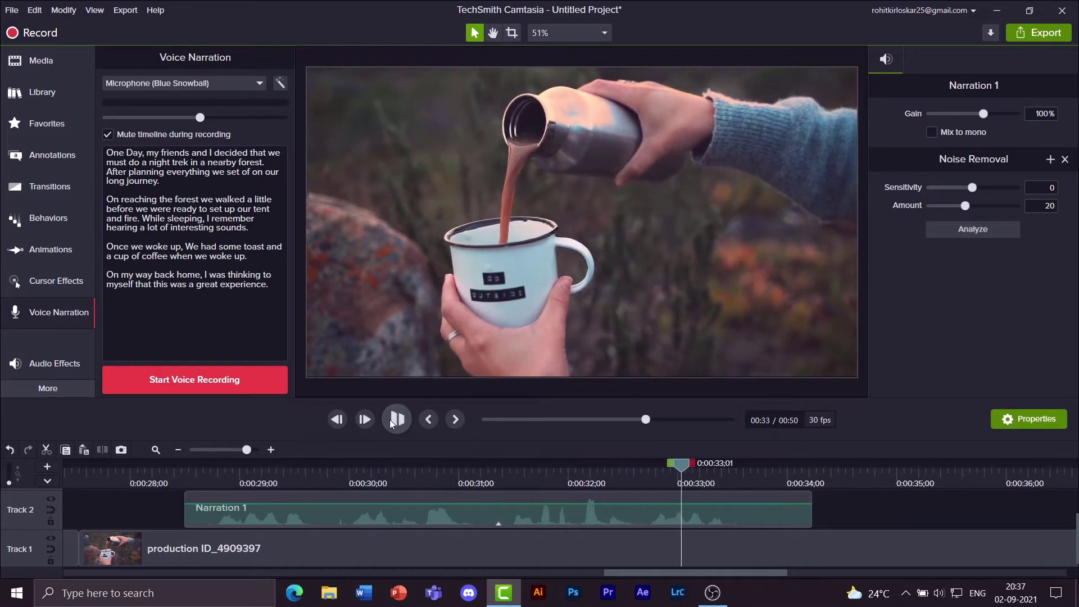
{"action": "left_click", "coordinate": [681, 517]}
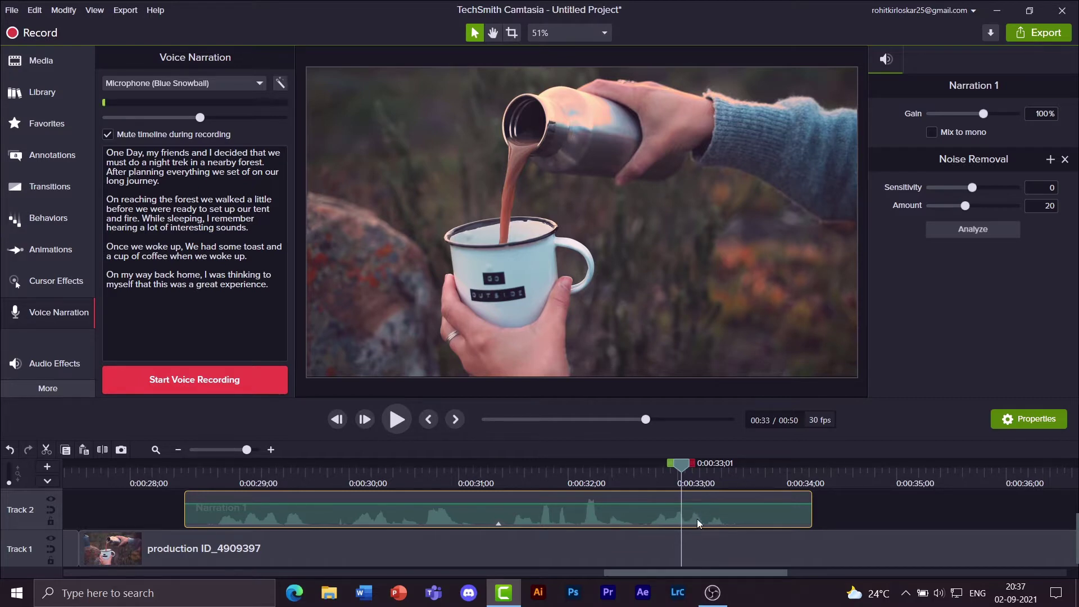
Zoom in further and replay around 0:00:32;18 to park the playhead at 0:00:32;22
{"action": "left_click_drag", "start_coordinate": [690, 483], "coordinate": [653, 483]}
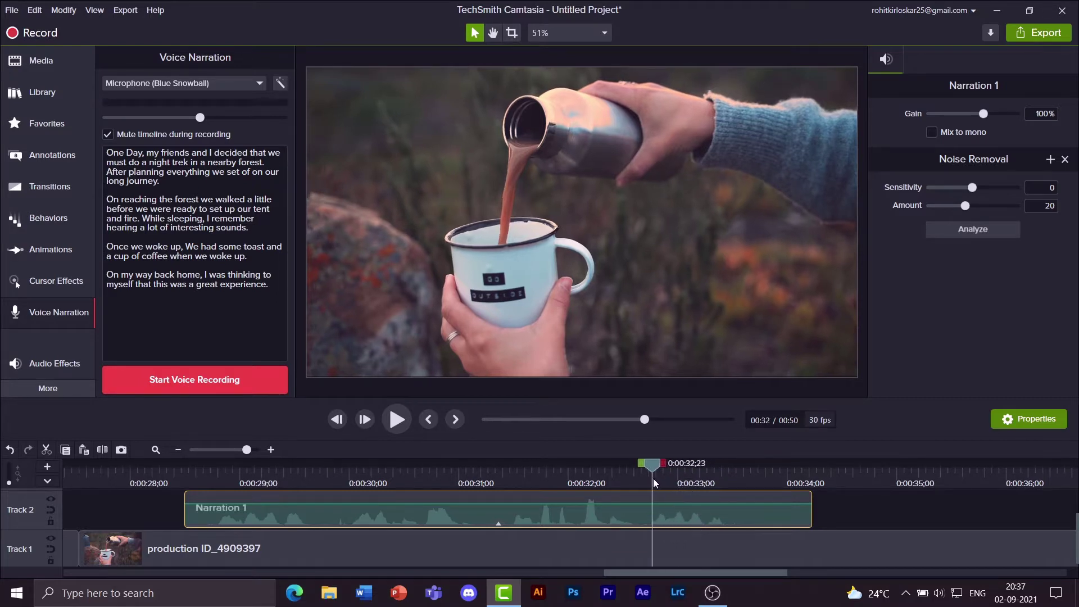
{"action": "left_click", "coordinate": [396, 423]}
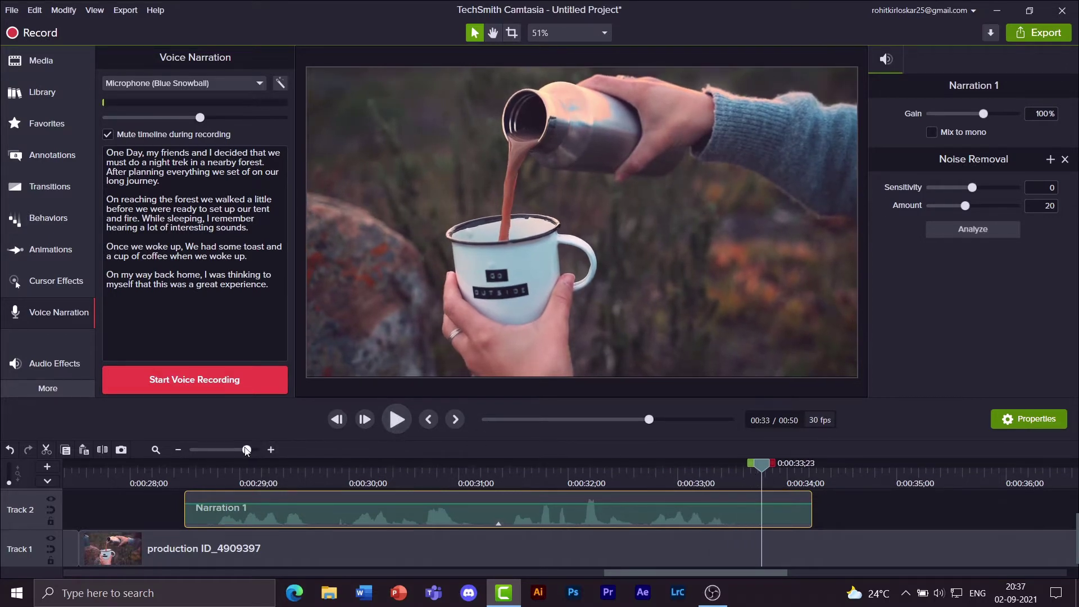
{"action": "left_click", "coordinate": [271, 449]}
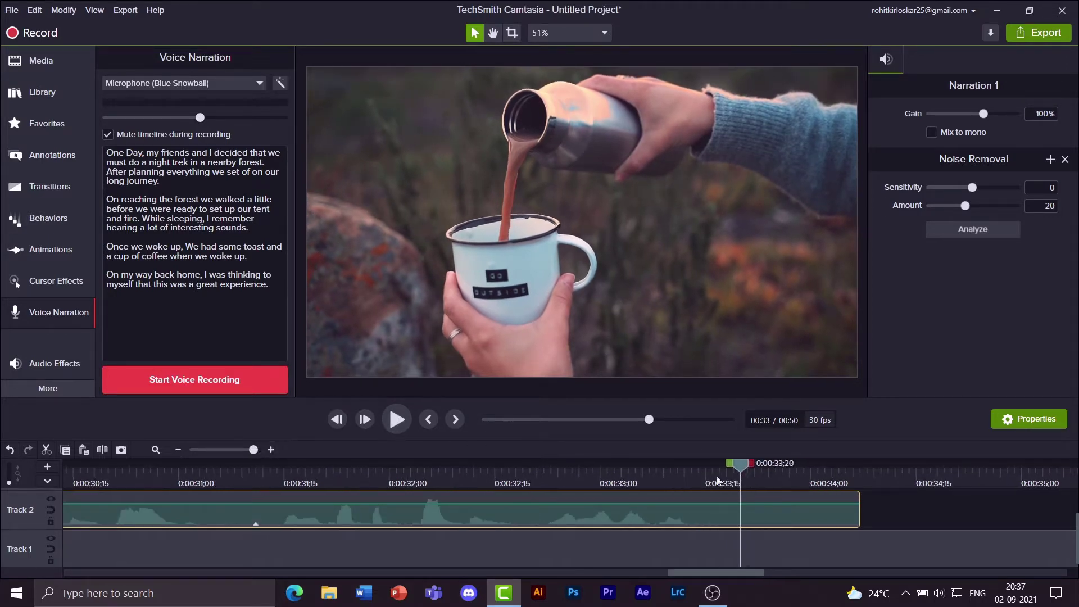
{"action": "left_click_drag", "start_coordinate": [717, 481], "coordinate": [515, 484]}
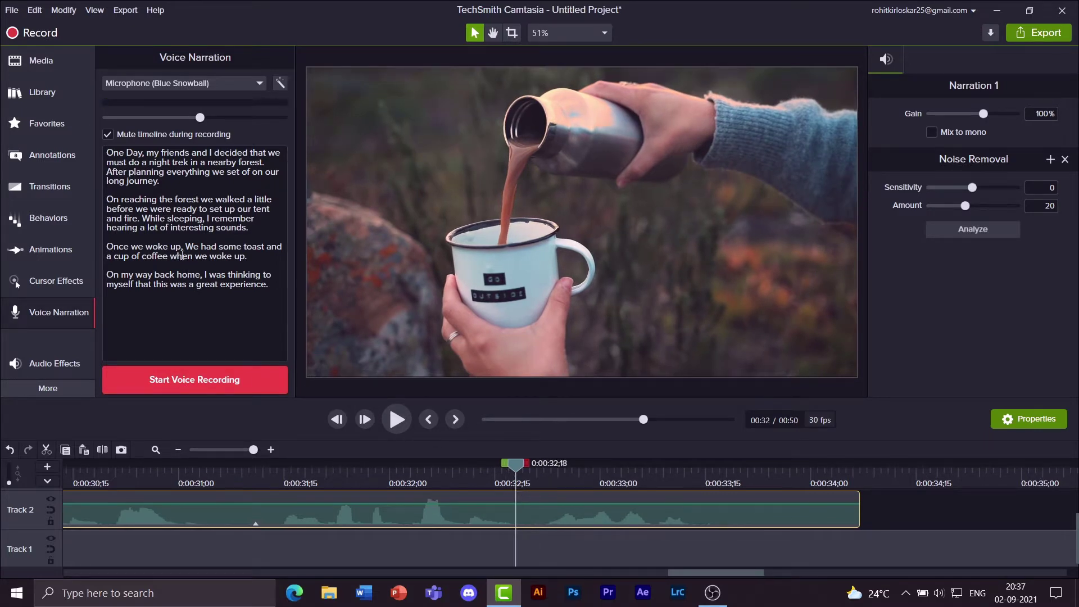
{"action": "left_click", "coordinate": [399, 424]}
{"action": "left_click", "coordinate": [399, 423]}
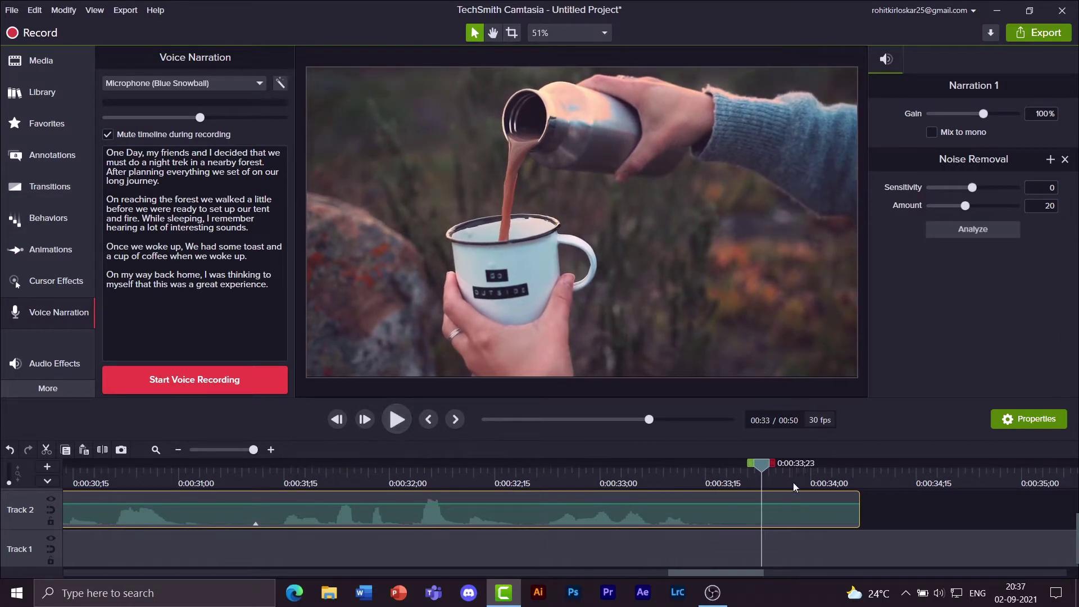
{"action": "left_click_drag", "start_coordinate": [755, 473], "coordinate": [544, 509]}
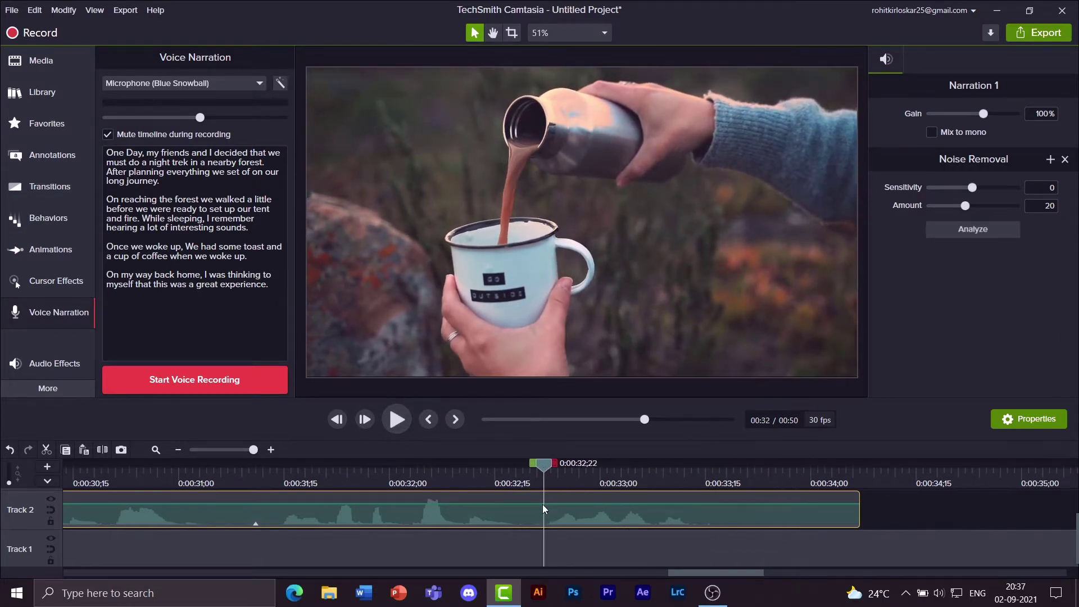
Split Narration 1 at 0:00:32;22, preview the cut, delete the trailing piece, and zoom the timeline out
{"action": "key", "text": "s"}
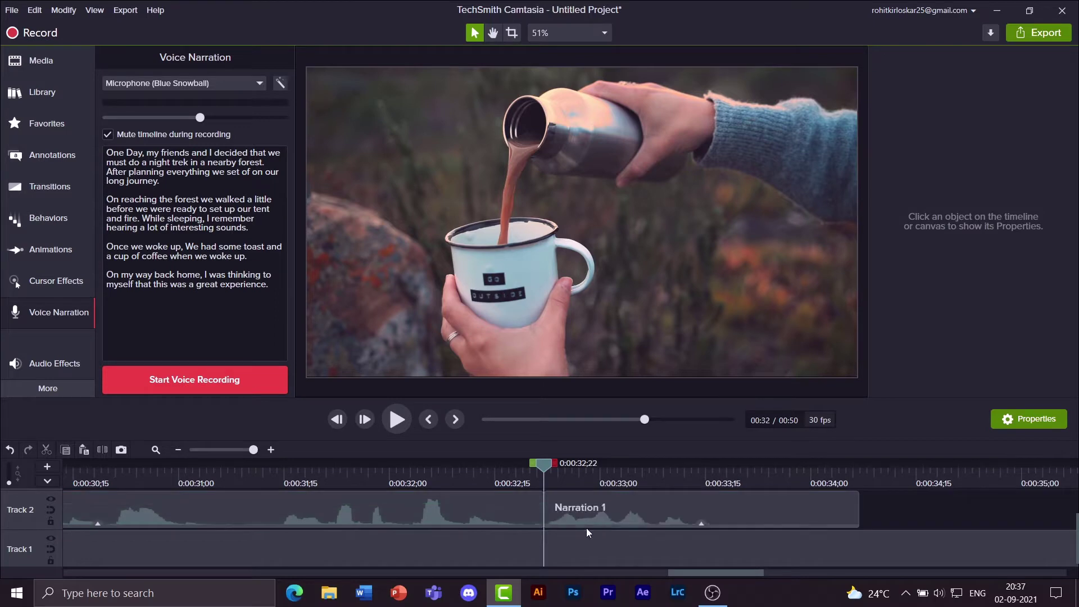
{"action": "left_click_drag", "start_coordinate": [589, 508], "coordinate": [613, 513]}
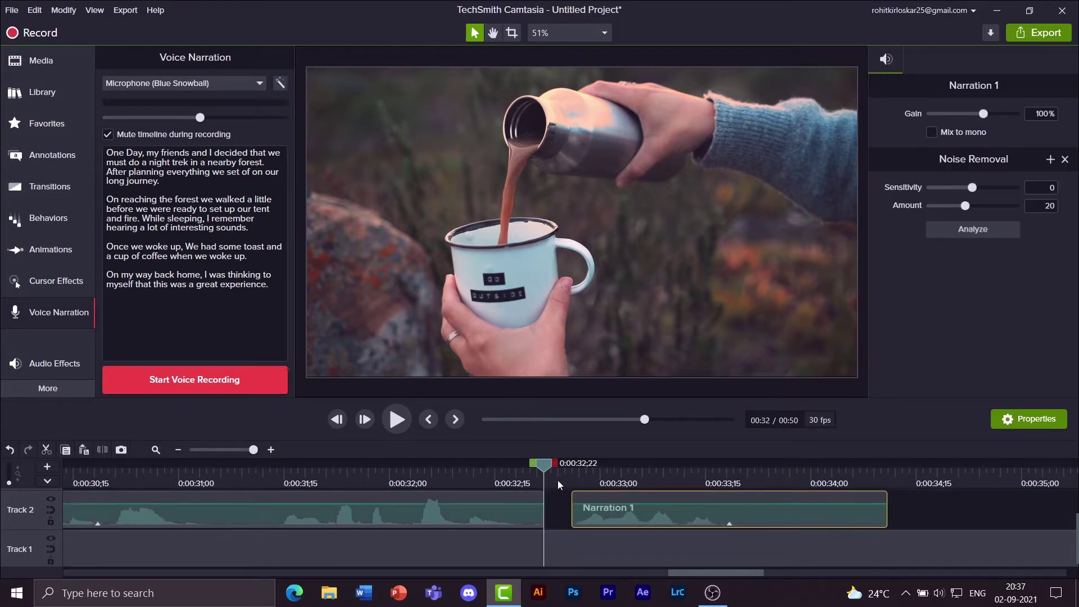
{"action": "left_click_drag", "start_coordinate": [546, 463], "coordinate": [379, 472]}
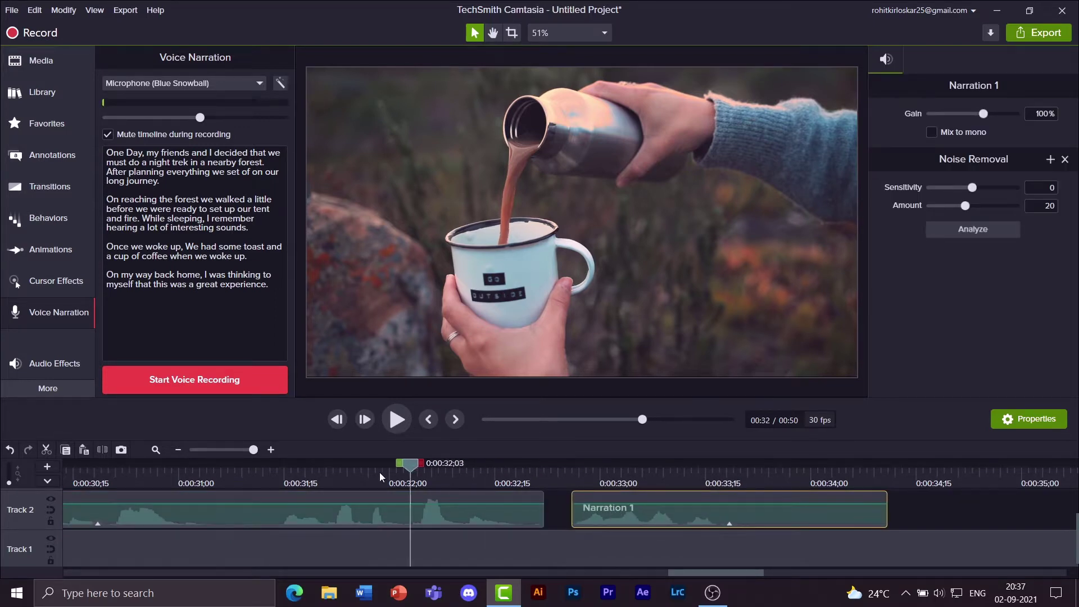
{"action": "left_click", "coordinate": [397, 419]}
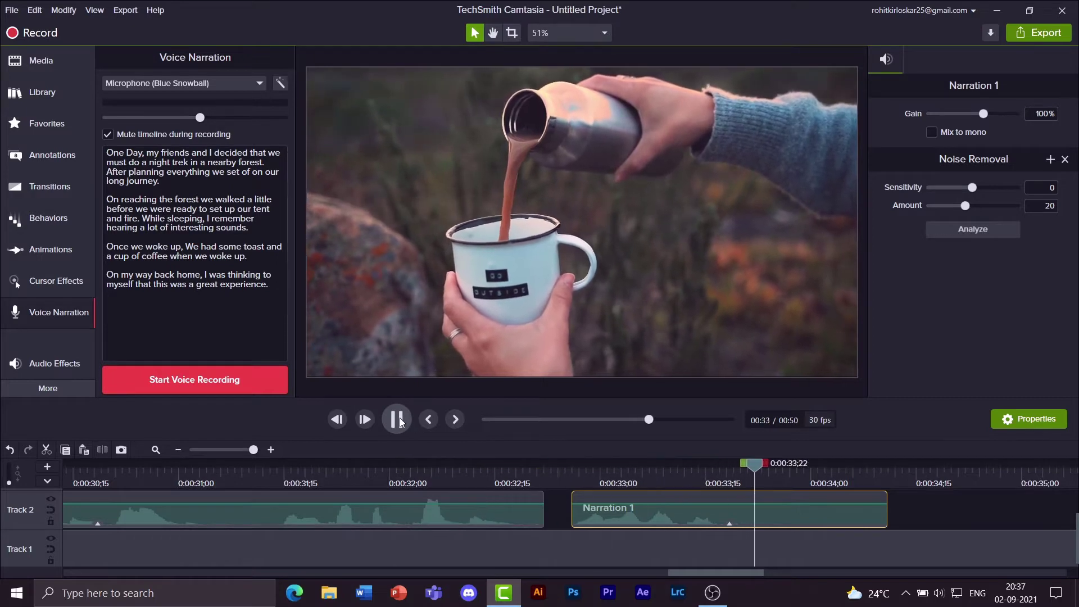
{"action": "left_click", "coordinate": [398, 419]}
{"action": "left_click", "coordinate": [398, 419]}
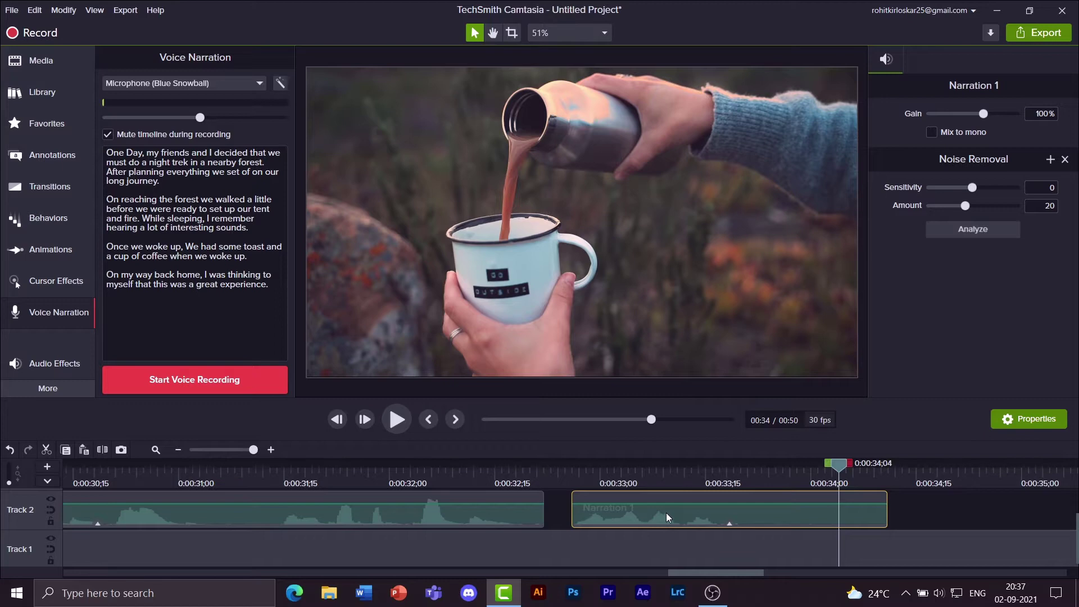
{"action": "key", "text": "Delete"}
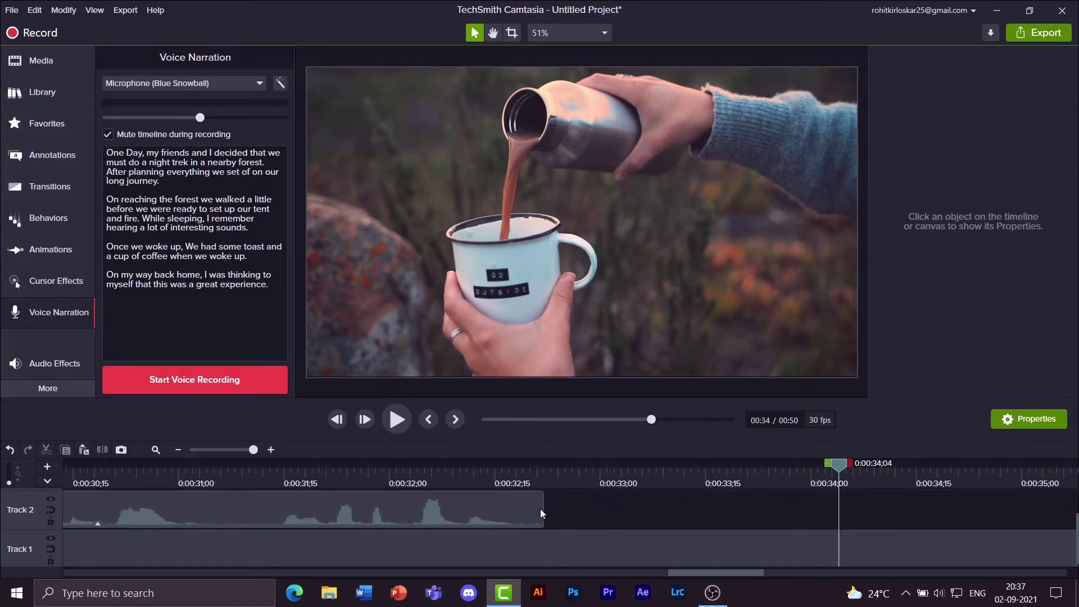
{"action": "left_click_drag", "start_coordinate": [252, 449], "coordinate": [242, 453]}
{"action": "left_click_drag", "start_coordinate": [840, 477], "coordinate": [575, 496]}
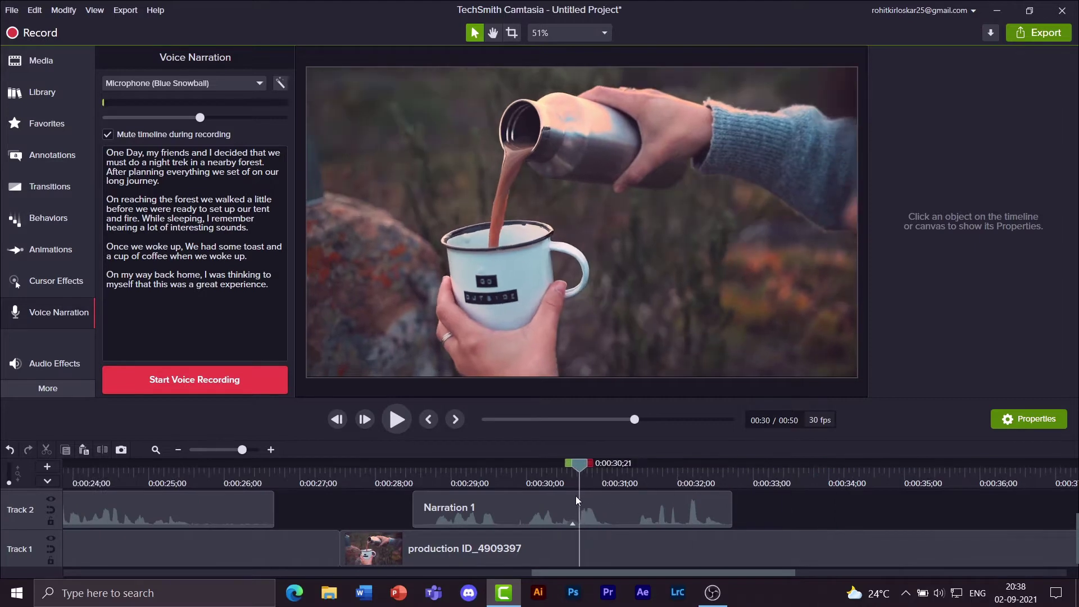
{"action": "left_click", "coordinate": [404, 422]}
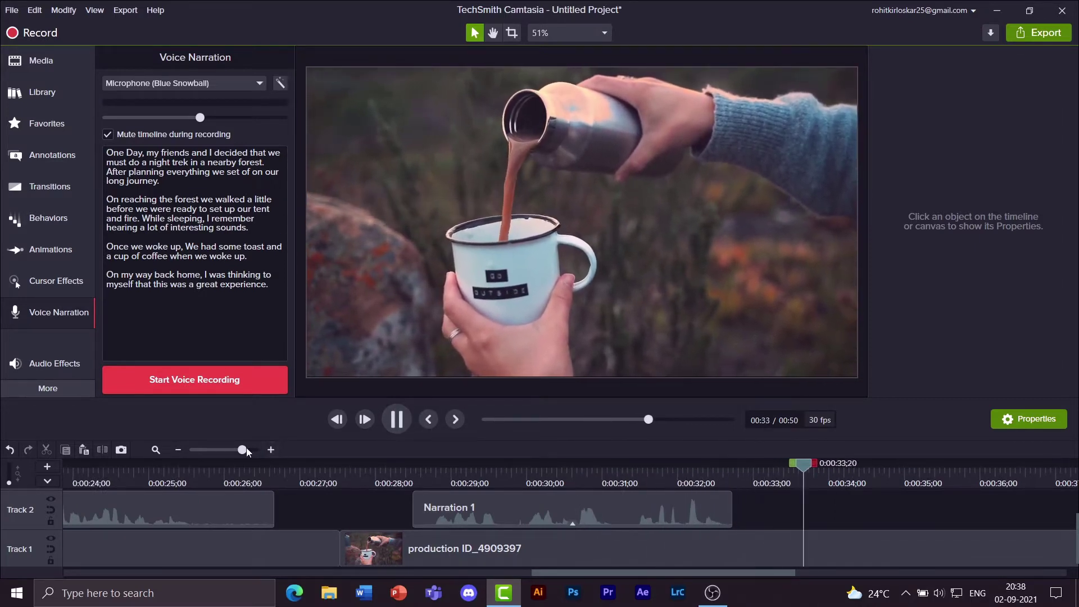
{"action": "left_click_drag", "start_coordinate": [242, 452], "coordinate": [236, 454]}
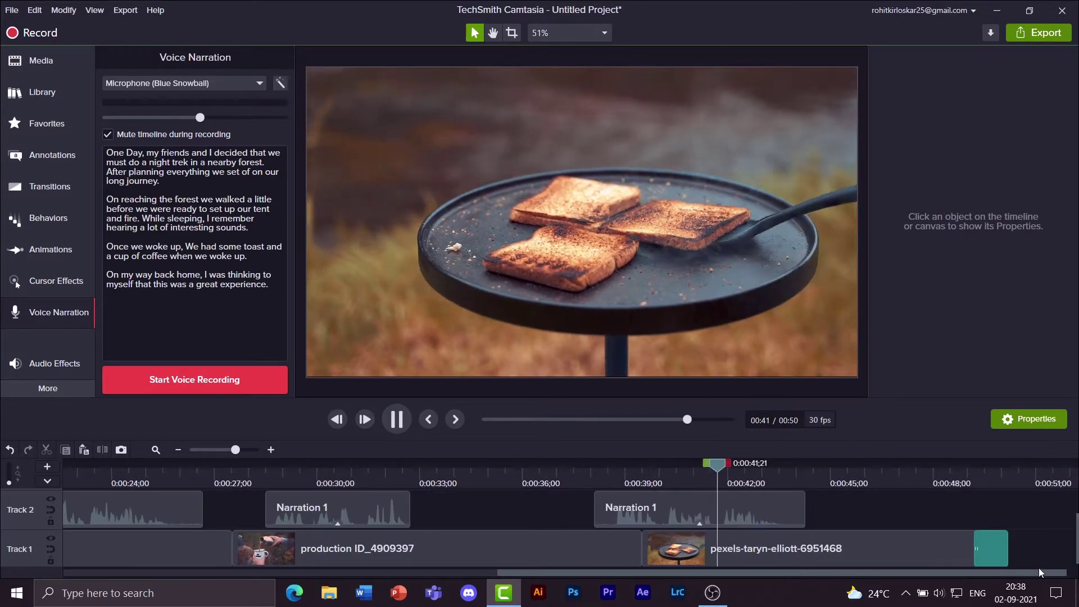
{"action": "left_click", "coordinate": [402, 426]}
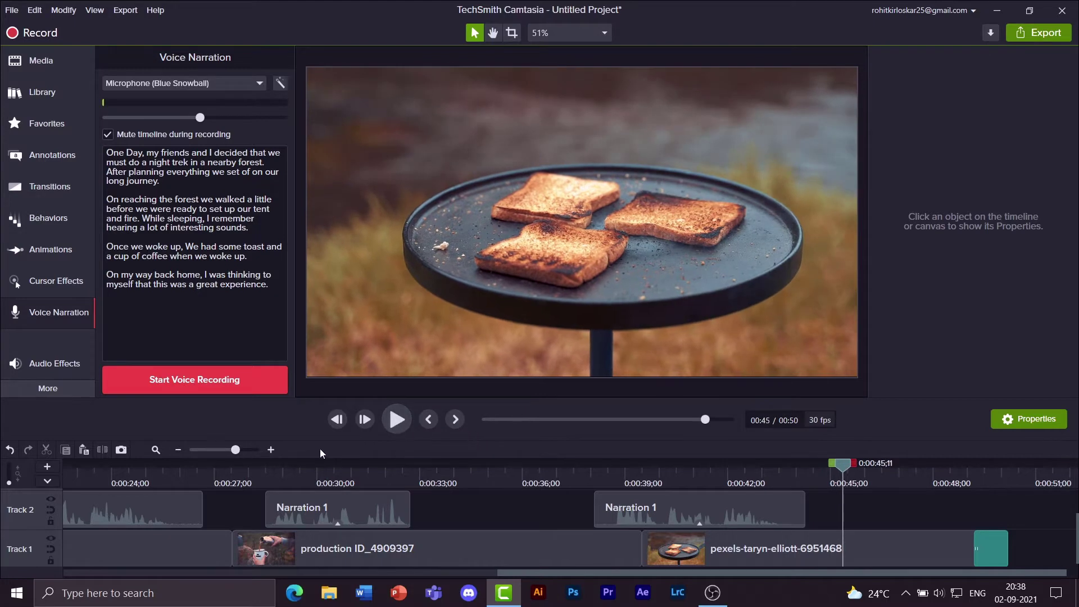
{"action": "left_click_drag", "start_coordinate": [235, 450], "coordinate": [231, 451]}
Drag MBB - Do It.mp3 from the Media Bin onto Track 3 at 0:00 and zoom out
{"action": "scroll", "coordinate": [410, 518], "scroll_direction": "up", "scroll_amount": 2}
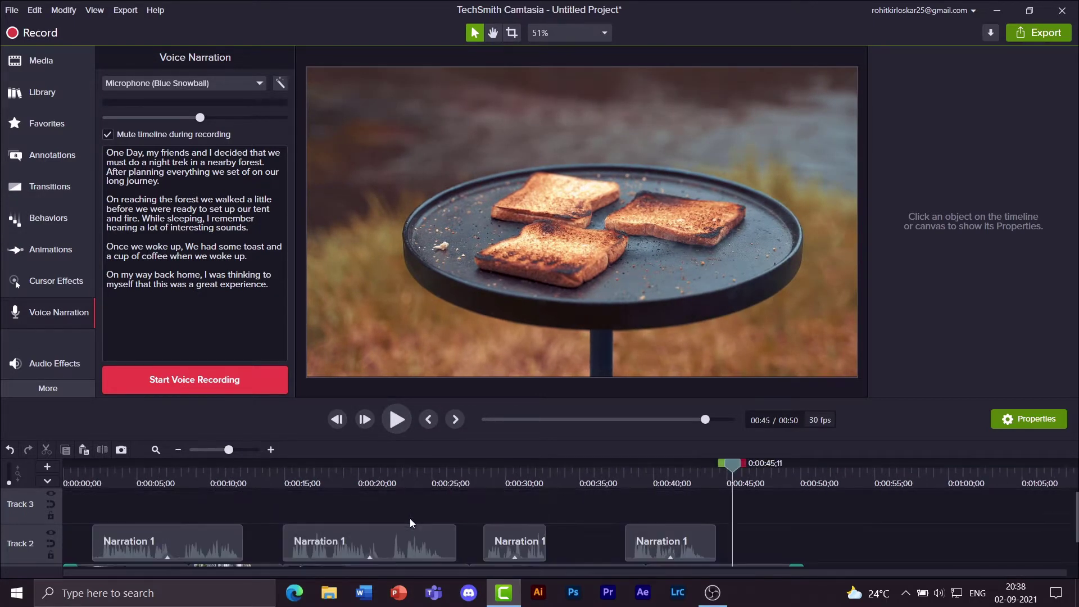
{"action": "left_click", "coordinate": [48, 63]}
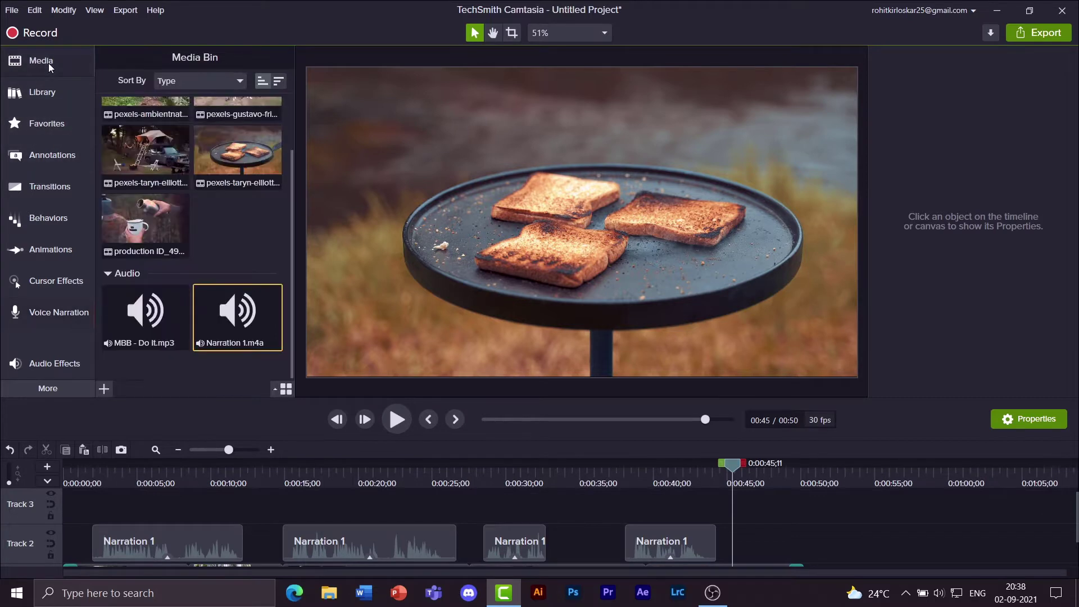
{"action": "left_click_drag", "start_coordinate": [135, 342], "coordinate": [58, 504]}
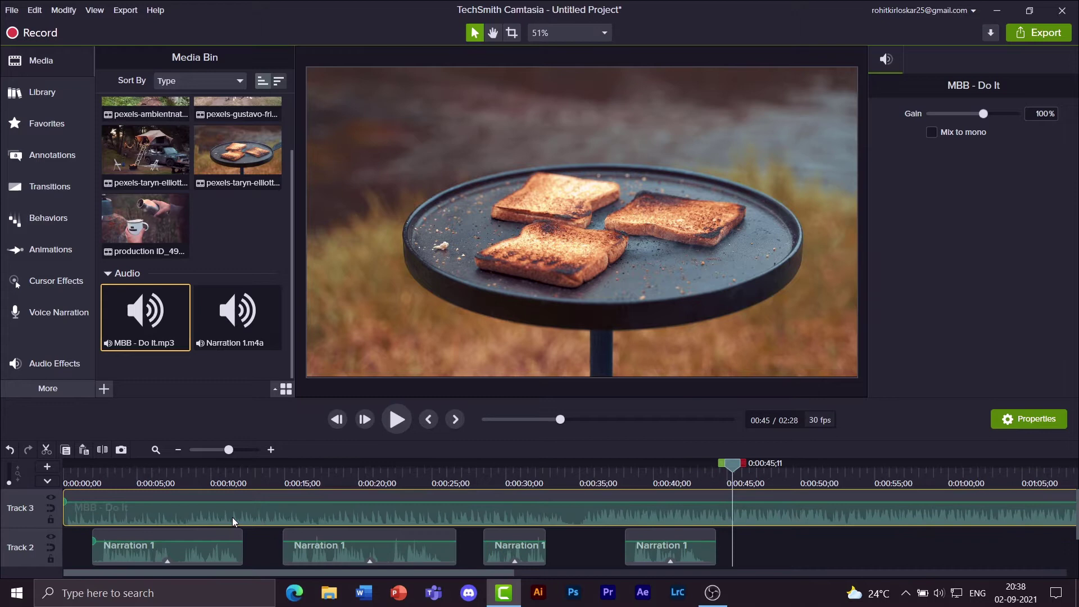
{"action": "scroll", "coordinate": [213, 509], "scroll_direction": "down", "scroll_amount": 1}
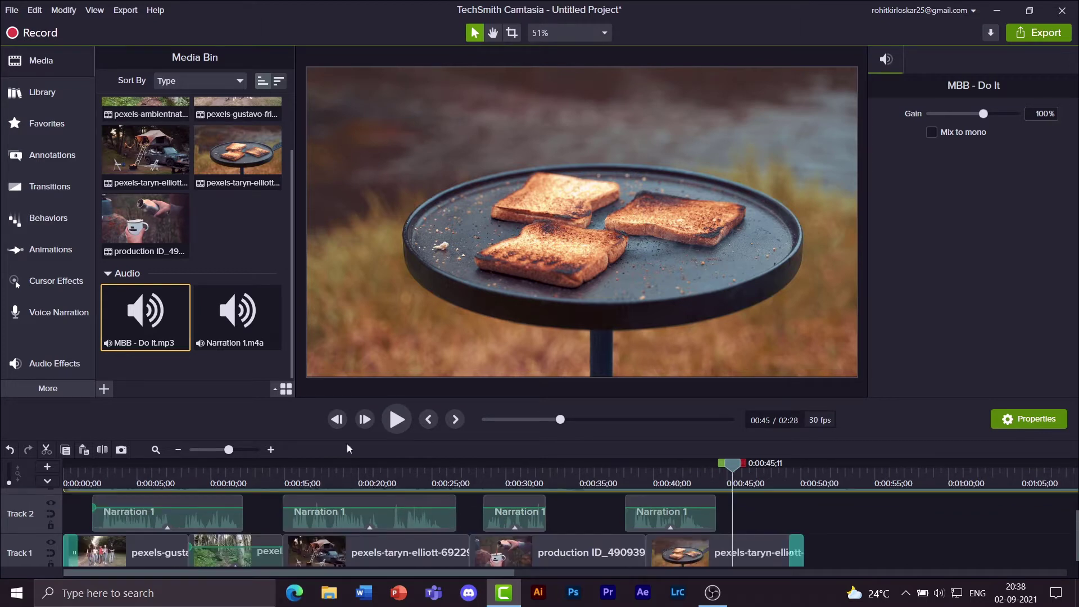
{"action": "left_click_drag", "start_coordinate": [229, 450], "coordinate": [220, 451]}
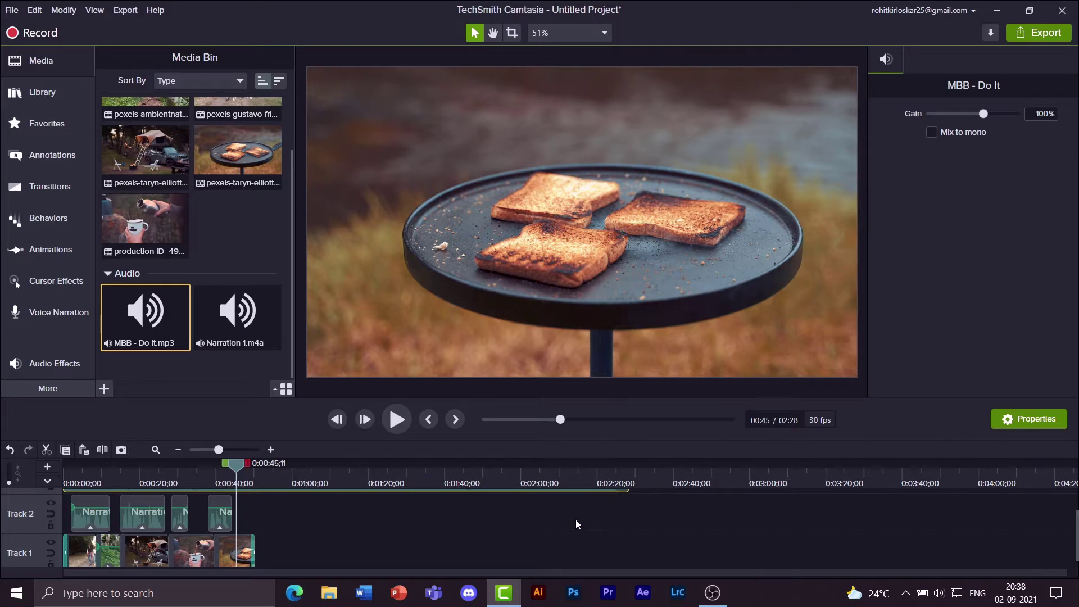
Drag the MBB - Do It clip's right edge in until it lasts 0:00:50;06, ending with the video
{"action": "scroll", "coordinate": [575, 519], "scroll_direction": "up", "scroll_amount": 1}
{"action": "scroll", "coordinate": [626, 514], "scroll_direction": "down", "scroll_amount": 1}
{"action": "left_click_drag", "start_coordinate": [241, 472], "coordinate": [179, 469]}
{"action": "scroll", "coordinate": [622, 519], "scroll_direction": "up", "scroll_amount": 1}
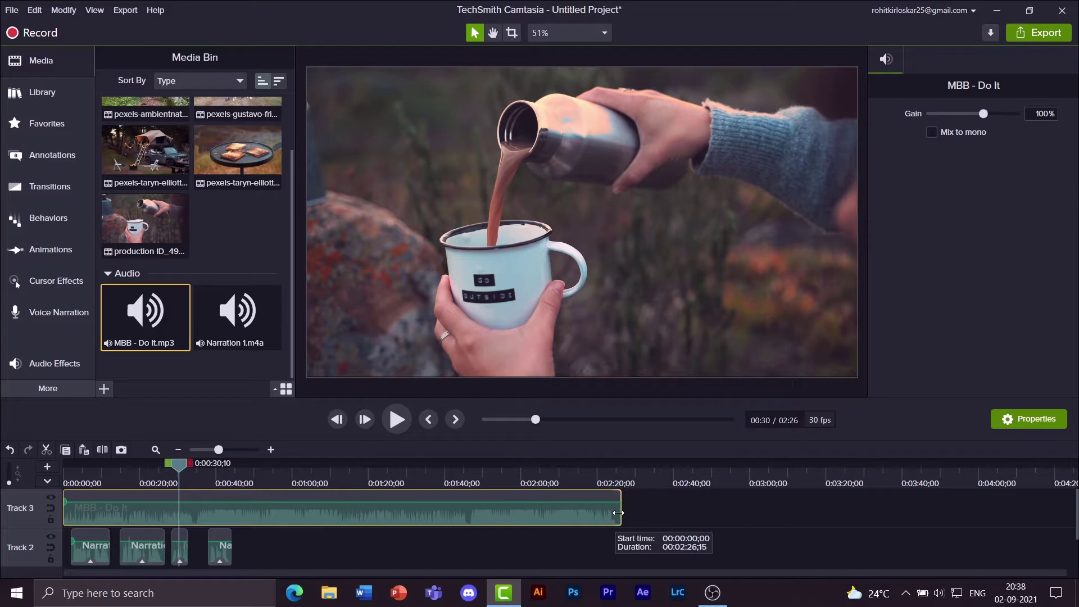
{"action": "left_click_drag", "start_coordinate": [618, 513], "coordinate": [257, 516]}
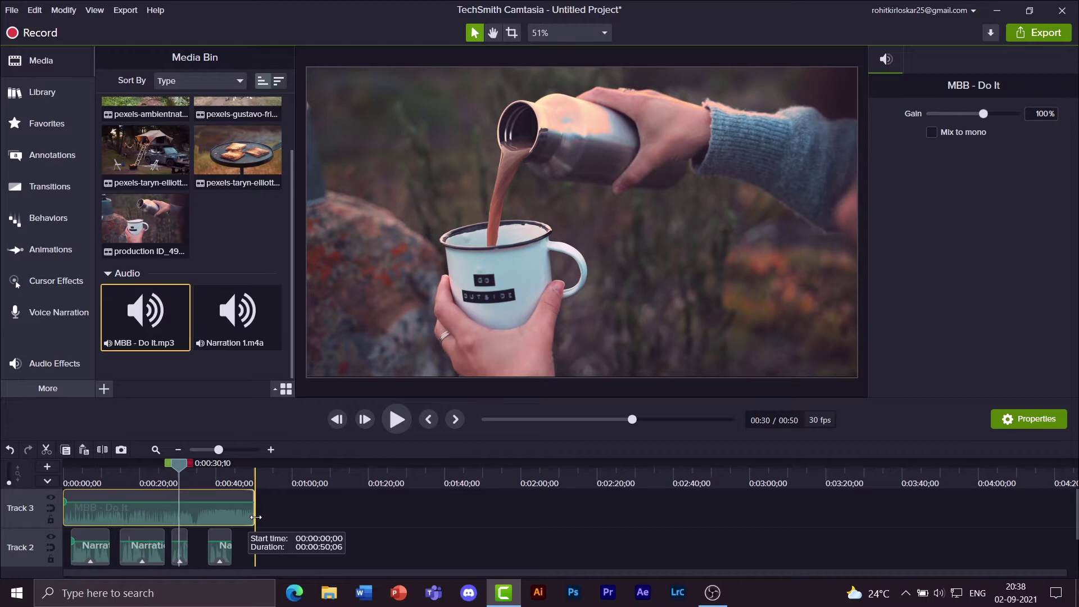
{"action": "left_click_drag", "start_coordinate": [256, 516], "coordinate": [256, 516]}
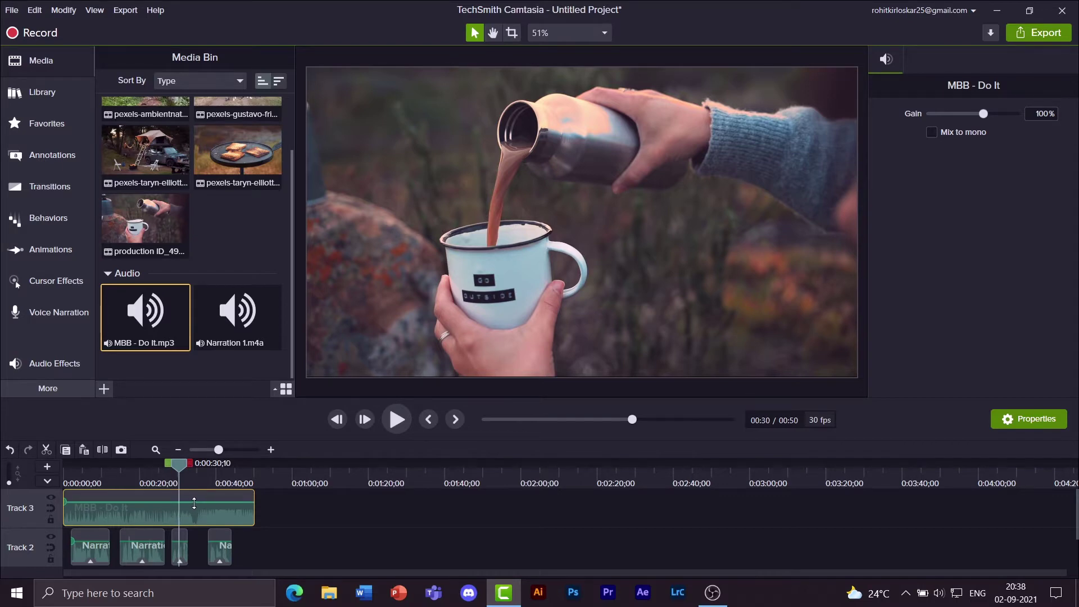
{"action": "mouse_move", "coordinate": [194, 503]}
{"action": "left_mouse_down"}
{"action": "mouse_move", "coordinate": [194, 492]}
{"action": "mouse_move", "coordinate": [194, 513]}
{"action": "left_mouse_up"}
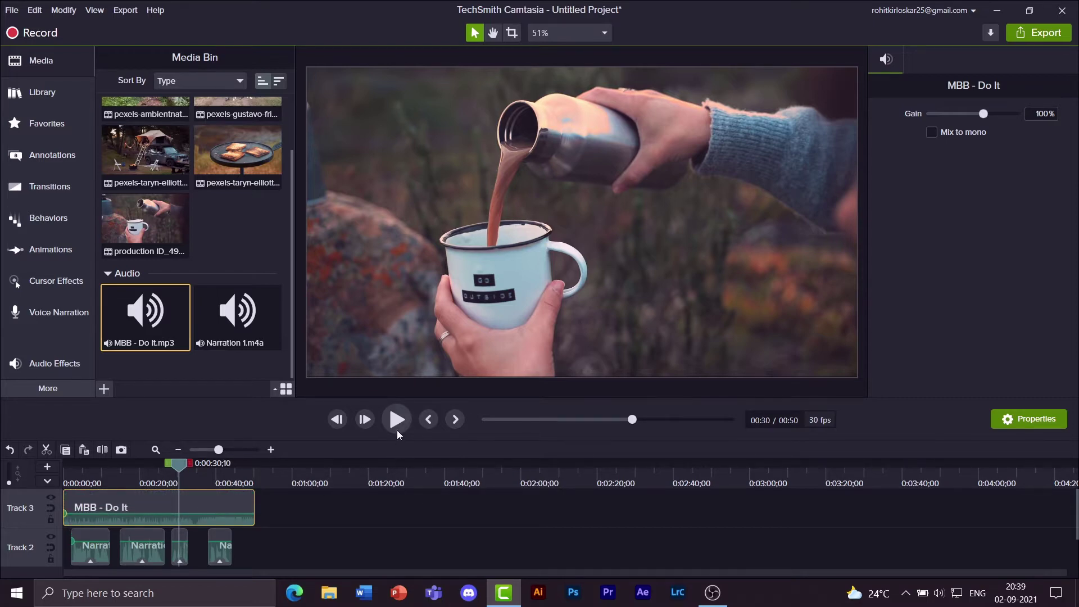
{"action": "left_click", "coordinate": [397, 426]}
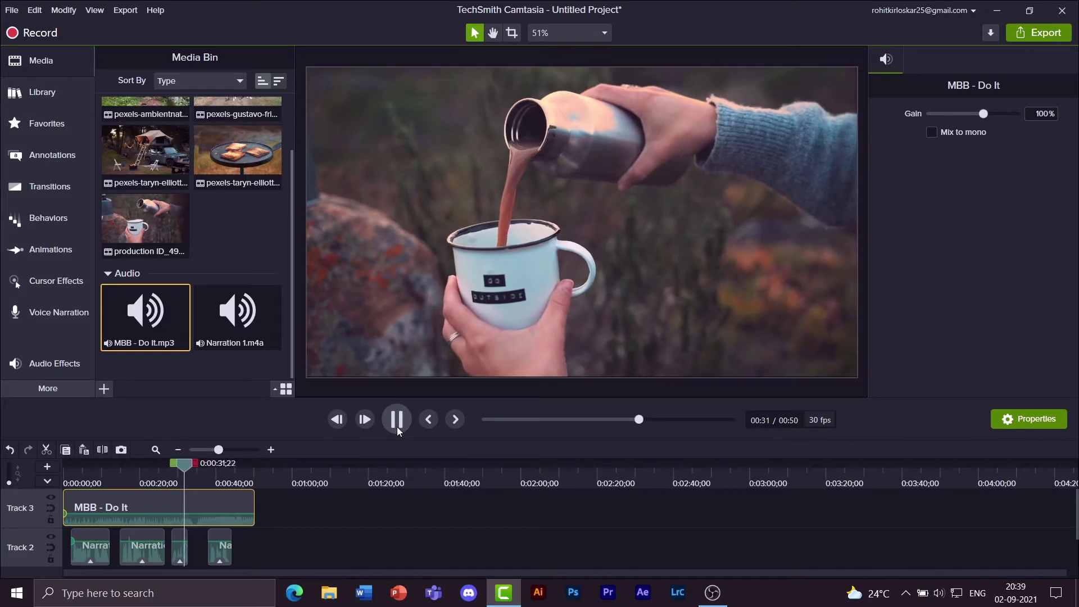
{"action": "left_click", "coordinate": [397, 426]}
{"action": "left_click_drag", "start_coordinate": [193, 512], "coordinate": [193, 505]}
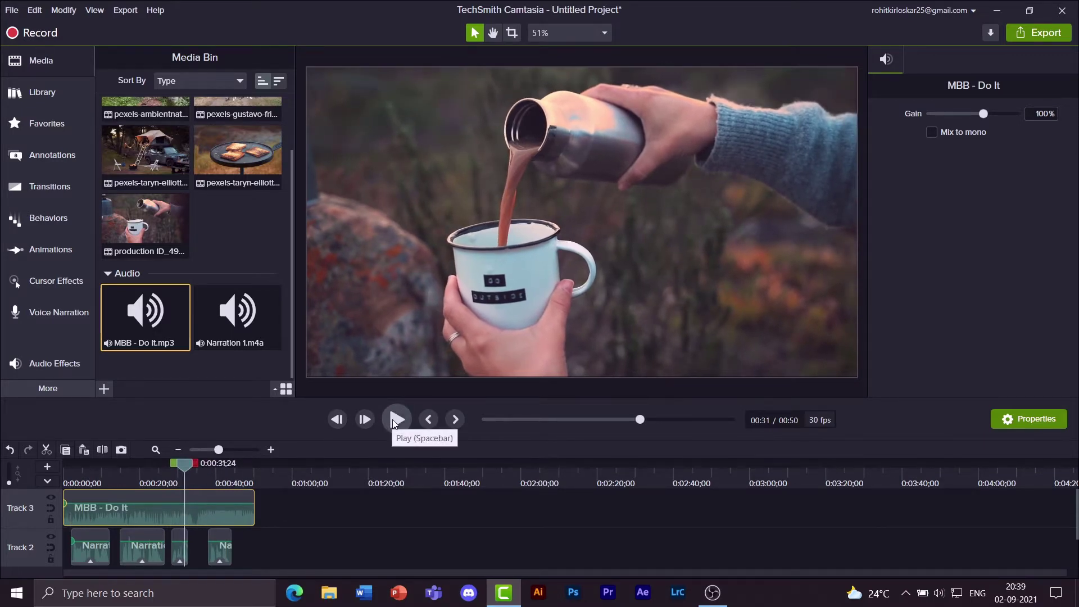
{"action": "left_click", "coordinate": [394, 422]}
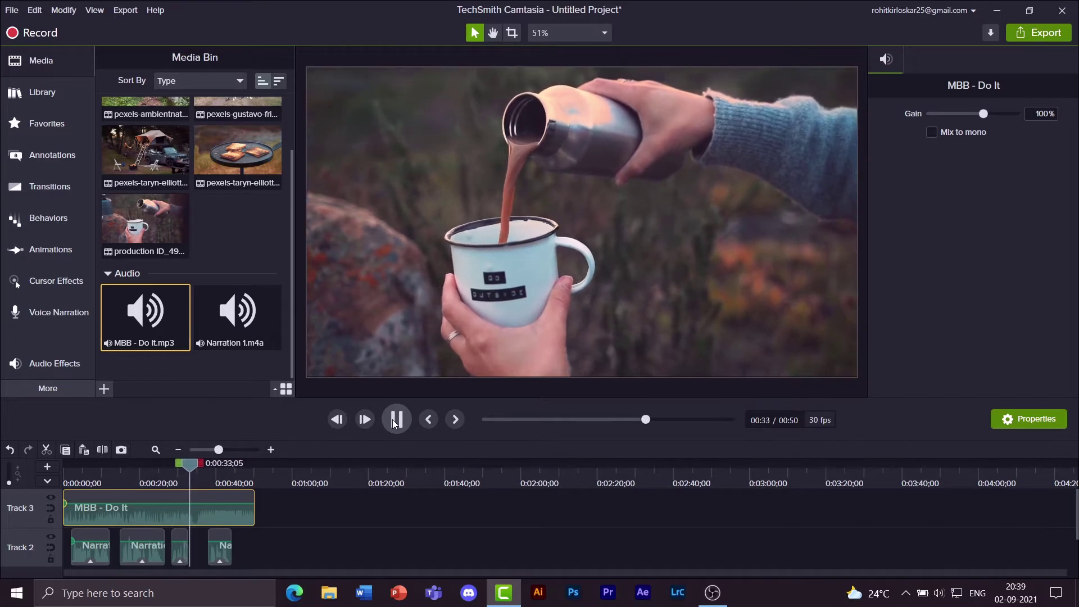
{"action": "left_click", "coordinate": [395, 421]}
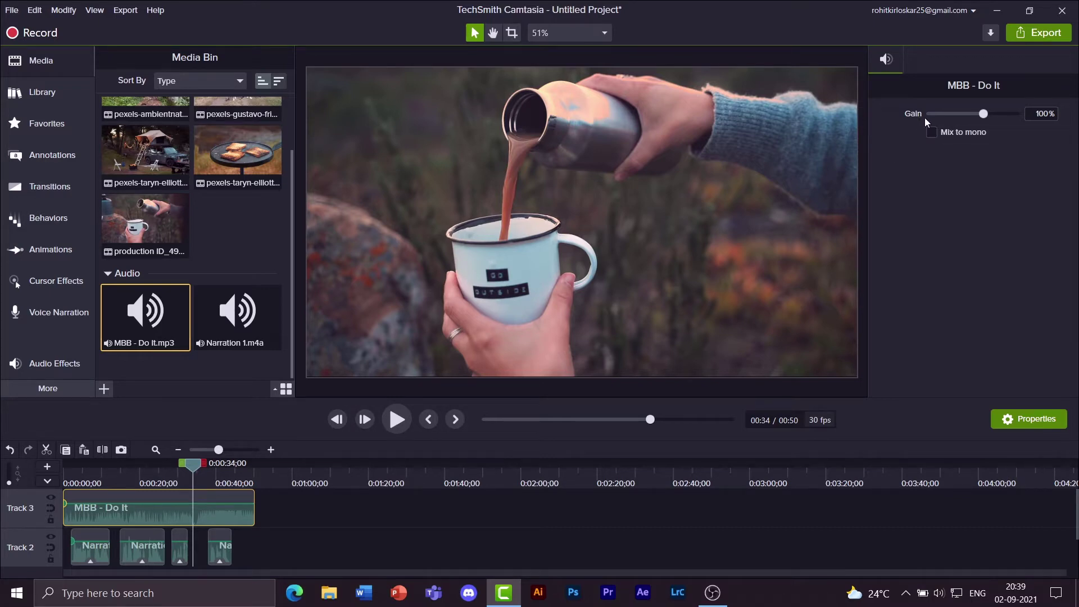
{"action": "mouse_move", "coordinate": [984, 115]}
{"action": "left_mouse_down"}
{"action": "mouse_move", "coordinate": [1006, 113]}
{"action": "mouse_move", "coordinate": [937, 118]}
{"action": "mouse_move", "coordinate": [973, 116]}
{"action": "left_mouse_up"}
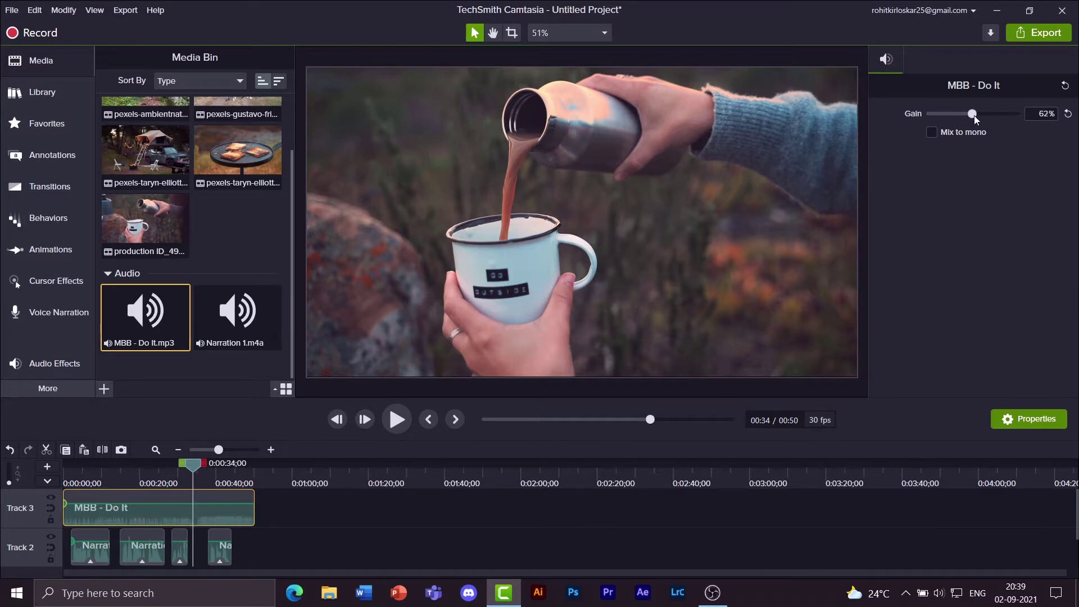
{"action": "left_click", "coordinate": [1068, 114]}
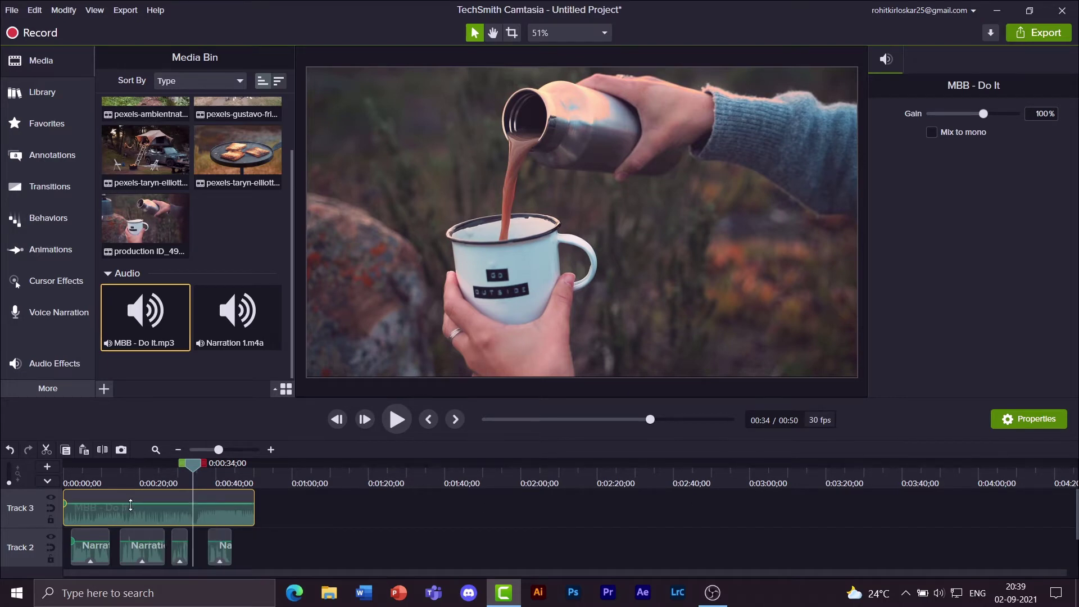
Lower the music clip's overall volume and zoom the timeline in on the project start
{"action": "left_click_drag", "start_coordinate": [131, 504], "coordinate": [131, 518]}
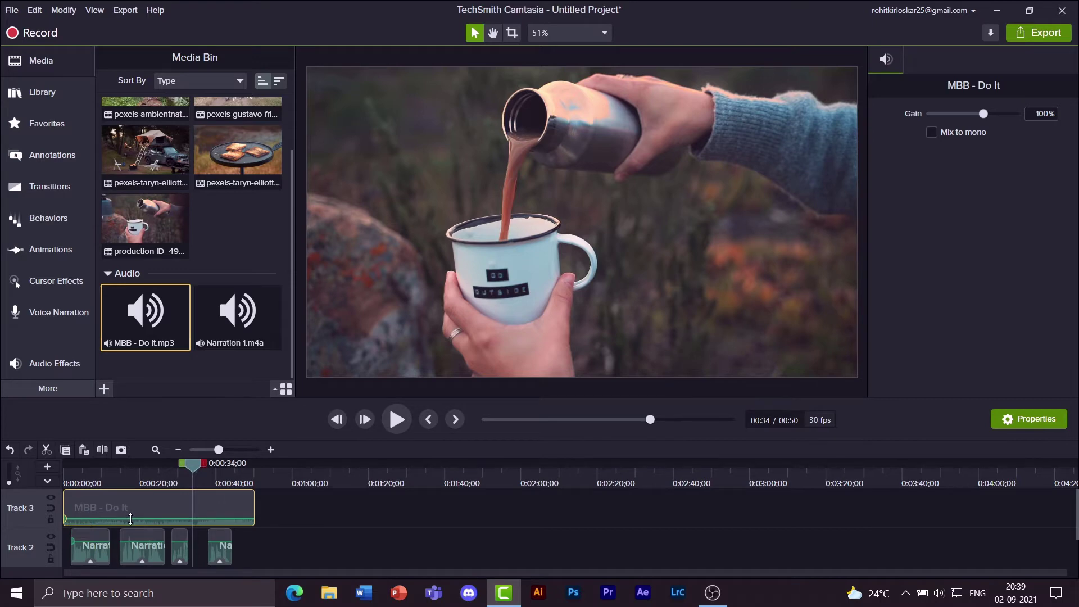
{"action": "left_click", "coordinate": [224, 451]}
{"action": "left_click_drag", "start_coordinate": [355, 464], "coordinate": [202, 464]}
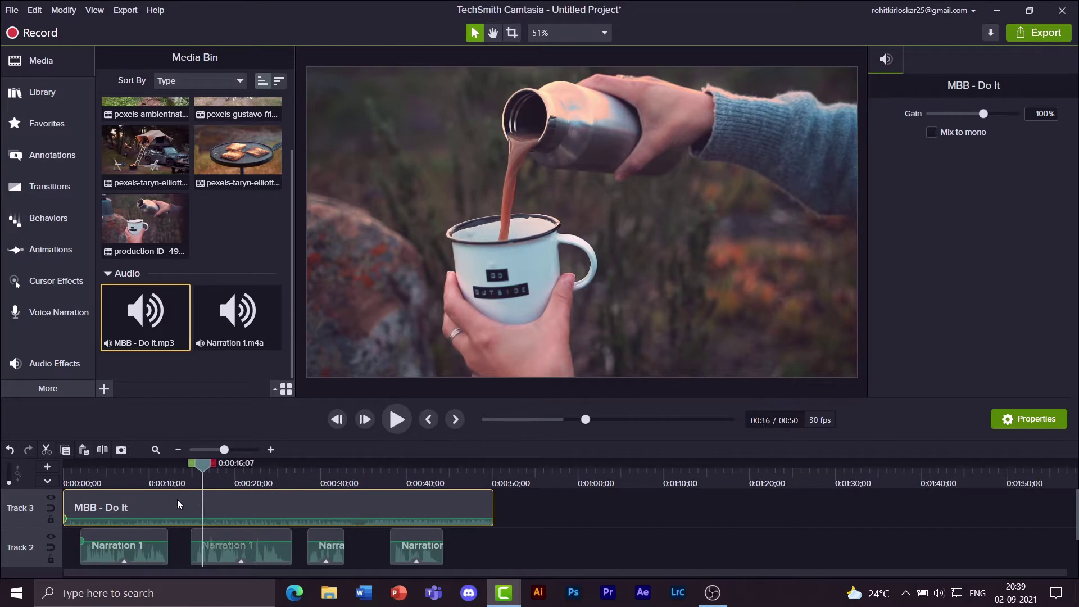
{"action": "left_click_drag", "start_coordinate": [177, 499], "coordinate": [77, 495]}
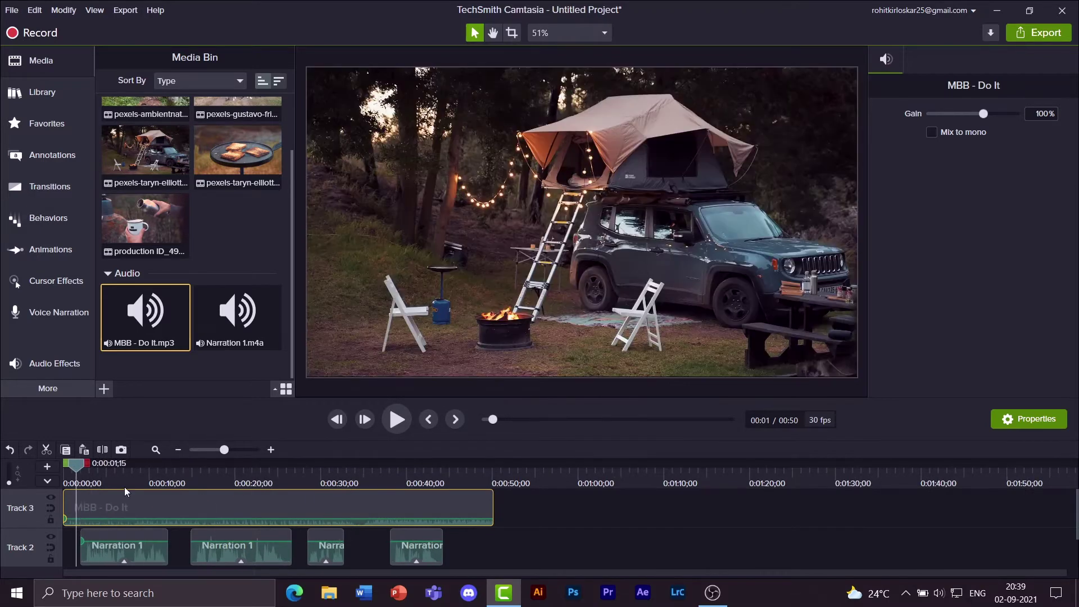
{"action": "left_click_drag", "start_coordinate": [223, 450], "coordinate": [234, 456]}
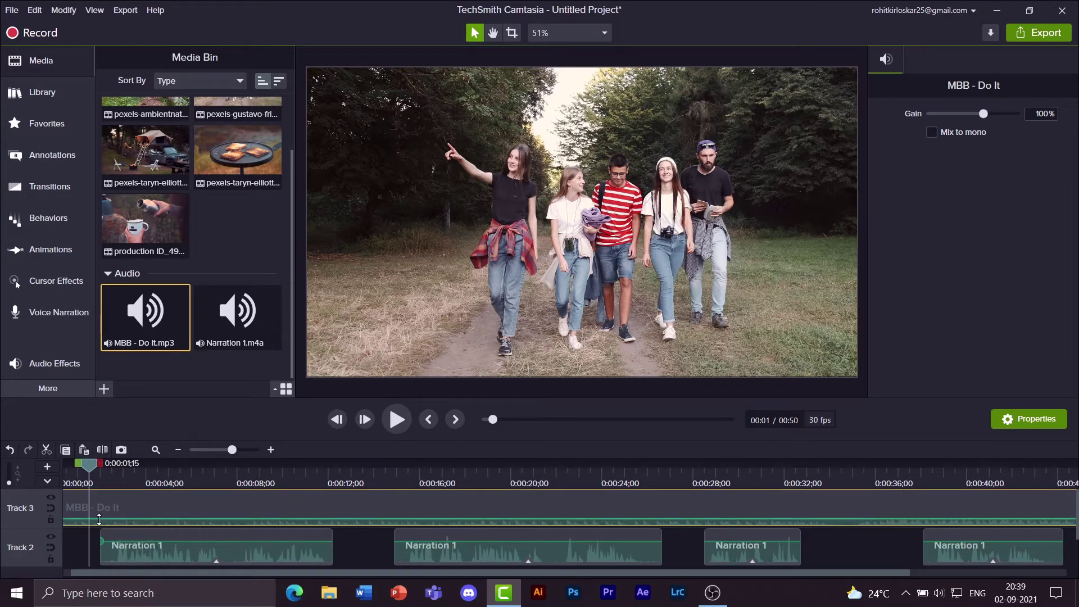
Add paired music volume points at the start and end of the first narration
{"action": "double_click", "coordinate": [99, 518]}
{"action": "double_click", "coordinate": [103, 518]}
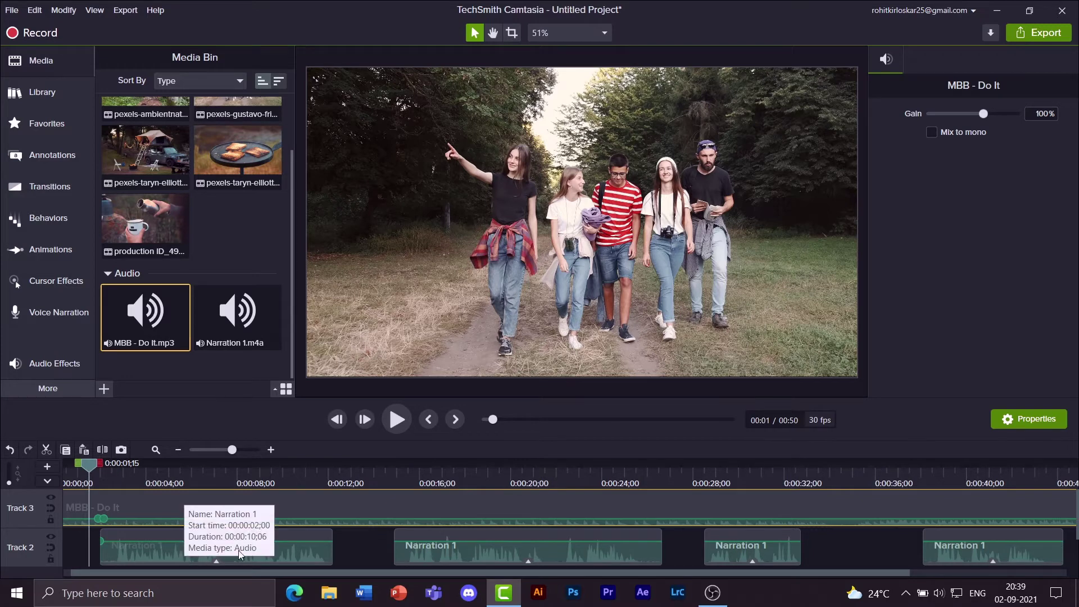
{"action": "double_click", "coordinate": [331, 519]}
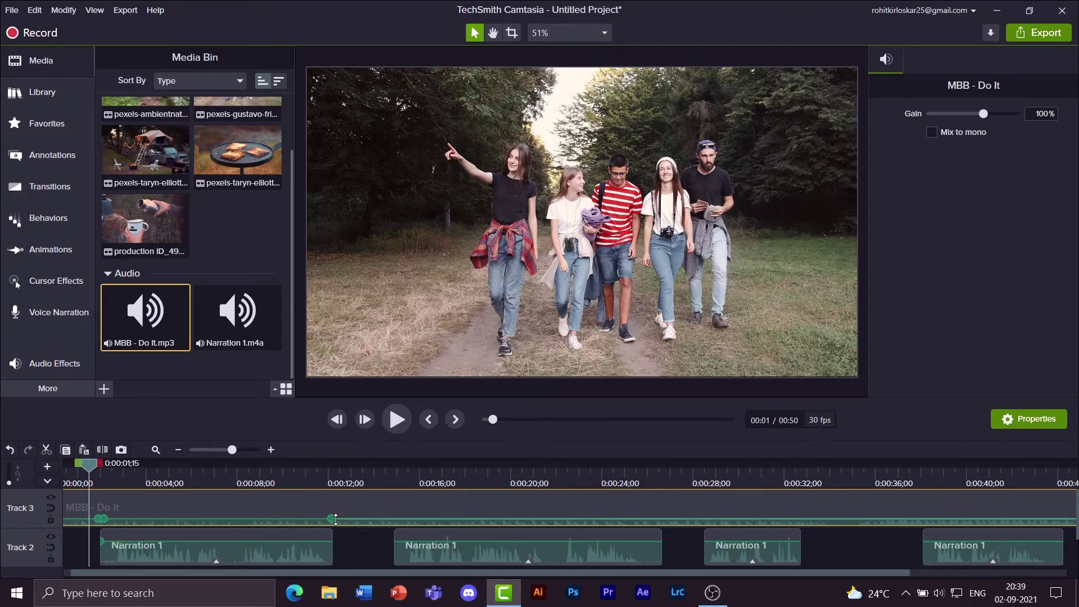
{"action": "double_click", "coordinate": [338, 519]}
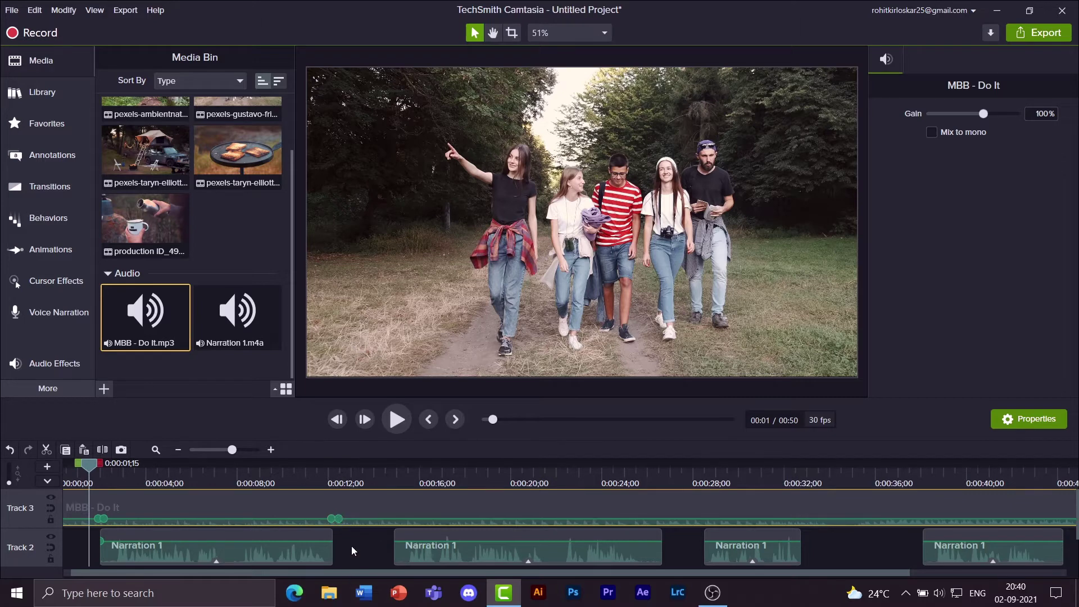
Drag the inner music volume points down to 15% under the first narration
{"action": "left_click", "coordinate": [332, 518]}
{"action": "left_click", "coordinate": [107, 518]}
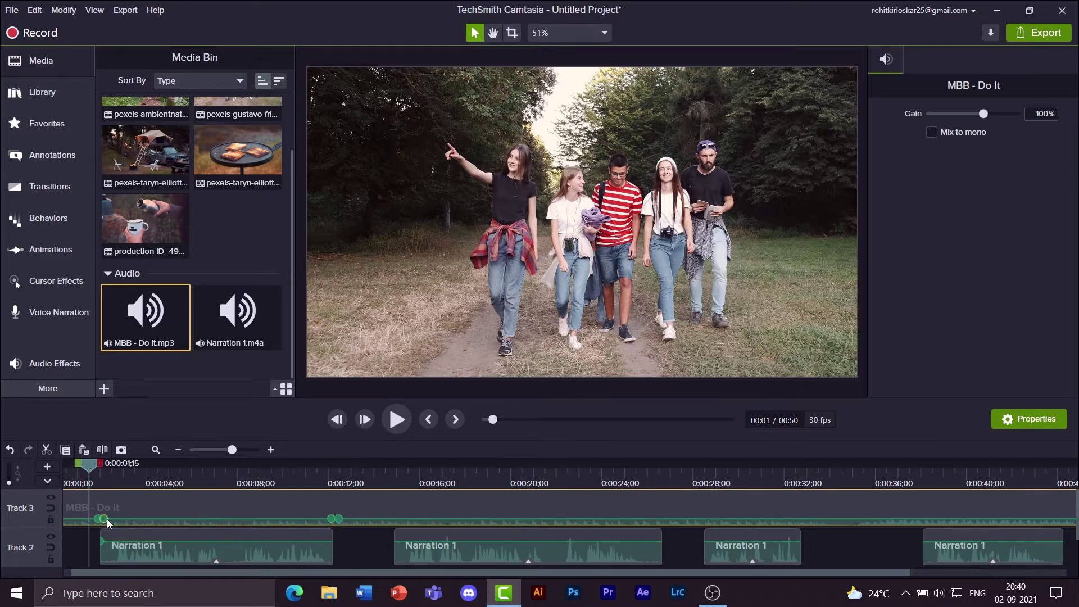
{"action": "left_click", "coordinate": [332, 519]}
{"action": "left_click_drag", "start_coordinate": [106, 521], "coordinate": [106, 526]}
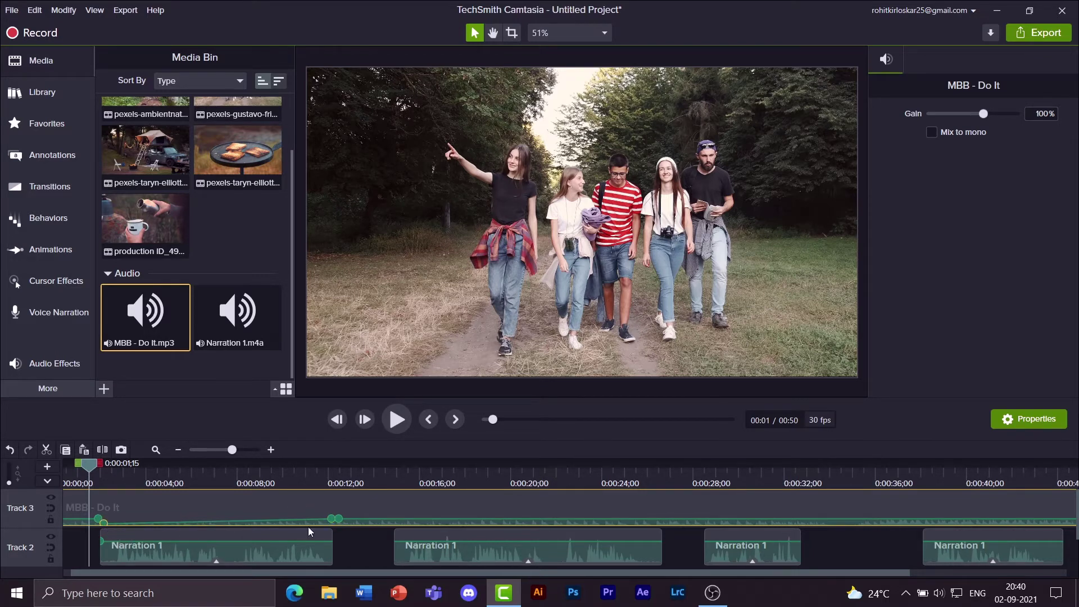
{"action": "left_click_drag", "start_coordinate": [331, 519], "coordinate": [331, 526]}
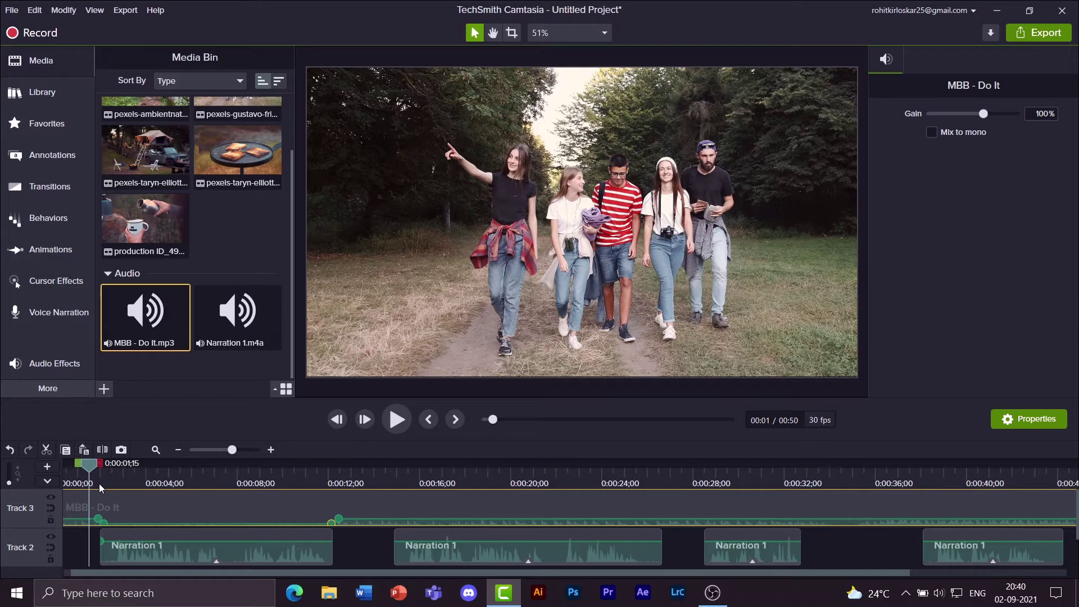
{"action": "scroll", "coordinate": [101, 526], "scroll_direction": "down", "scroll_amount": 1}
{"action": "scroll", "coordinate": [100, 527], "scroll_direction": "up", "scroll_amount": 1}
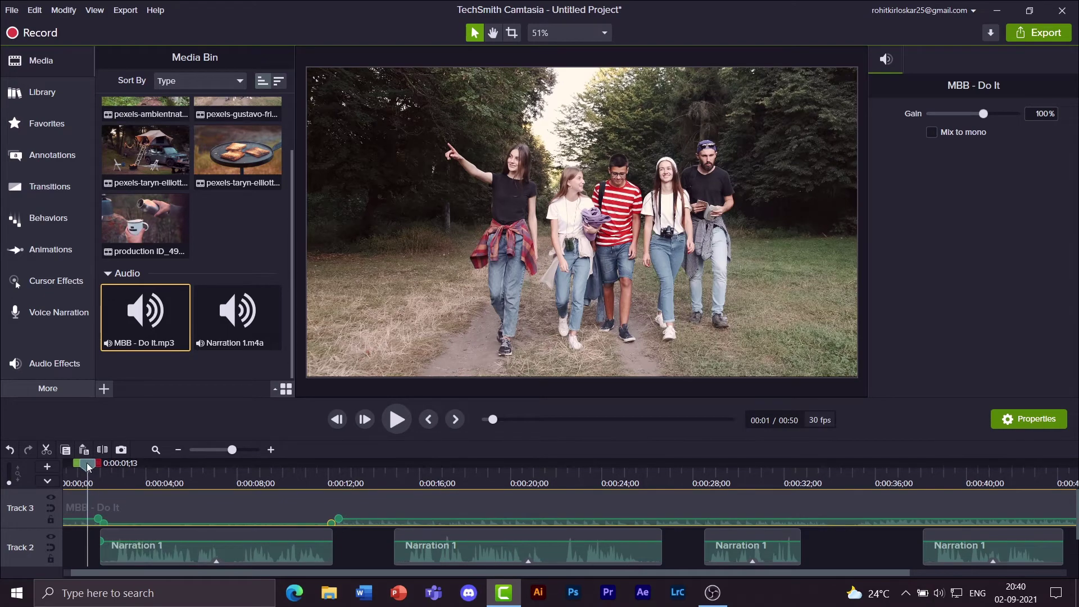
{"action": "left_click_drag", "start_coordinate": [90, 465], "coordinate": [69, 471]}
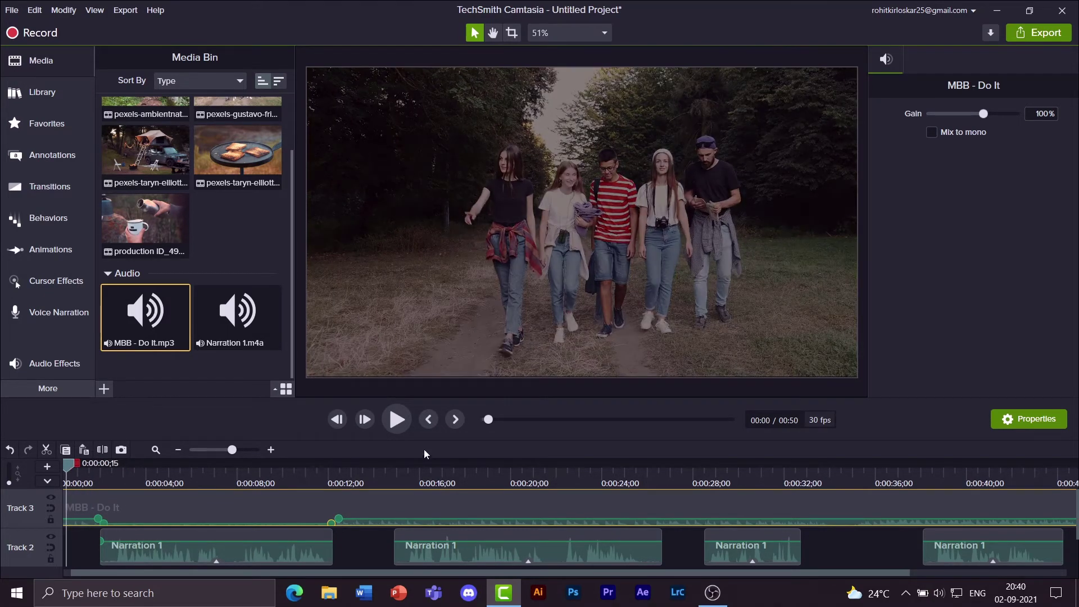
{"action": "left_click", "coordinate": [396, 420]}
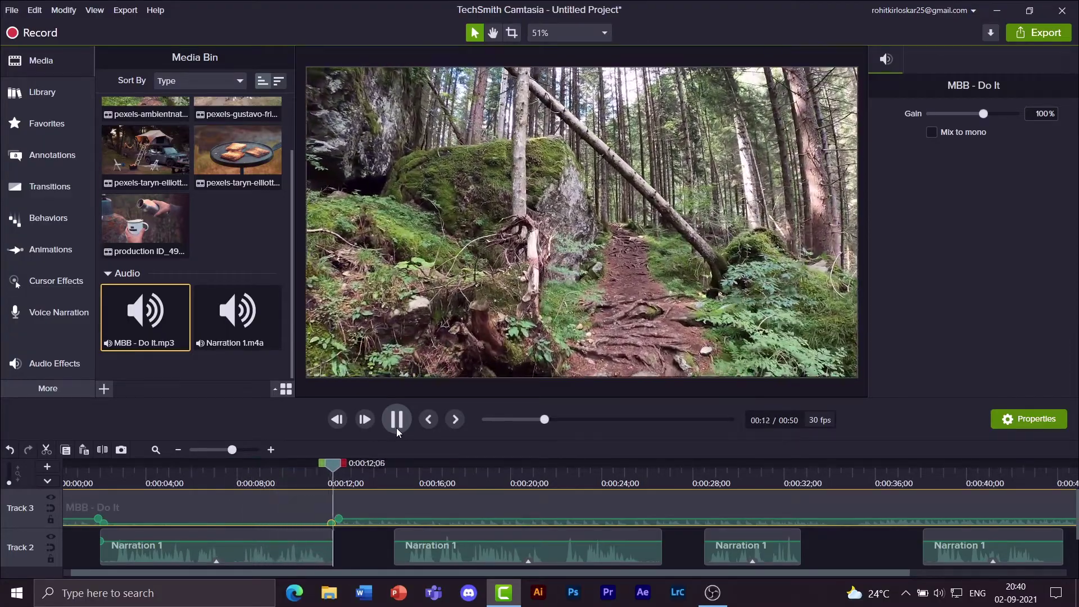
{"action": "left_click", "coordinate": [397, 427]}
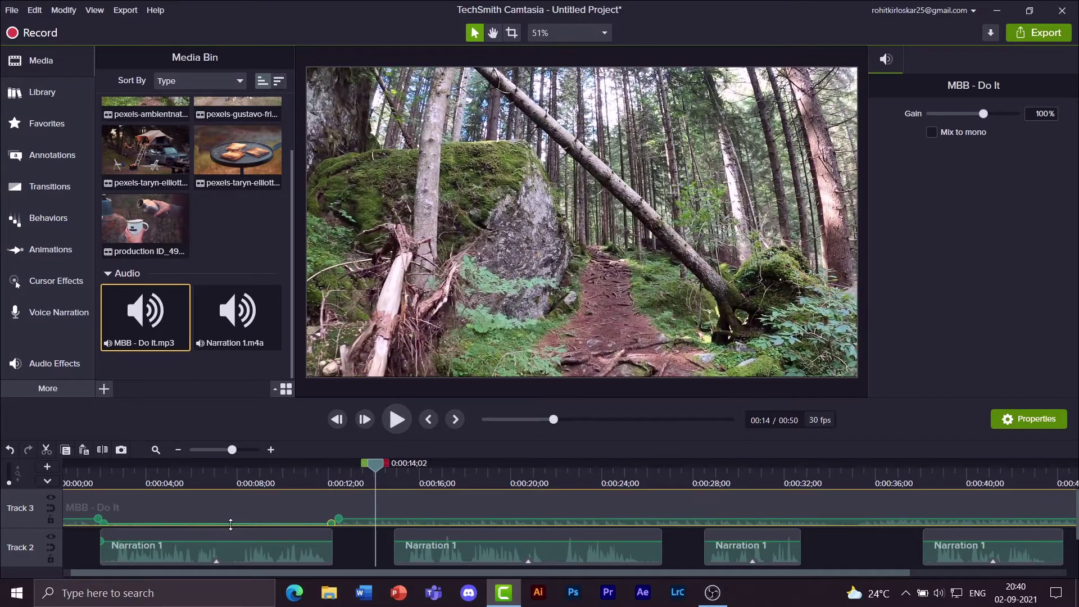
Boost the first Narration 1 clip's gain and play from about 0:09 to check it
{"action": "left_click", "coordinate": [191, 552]}
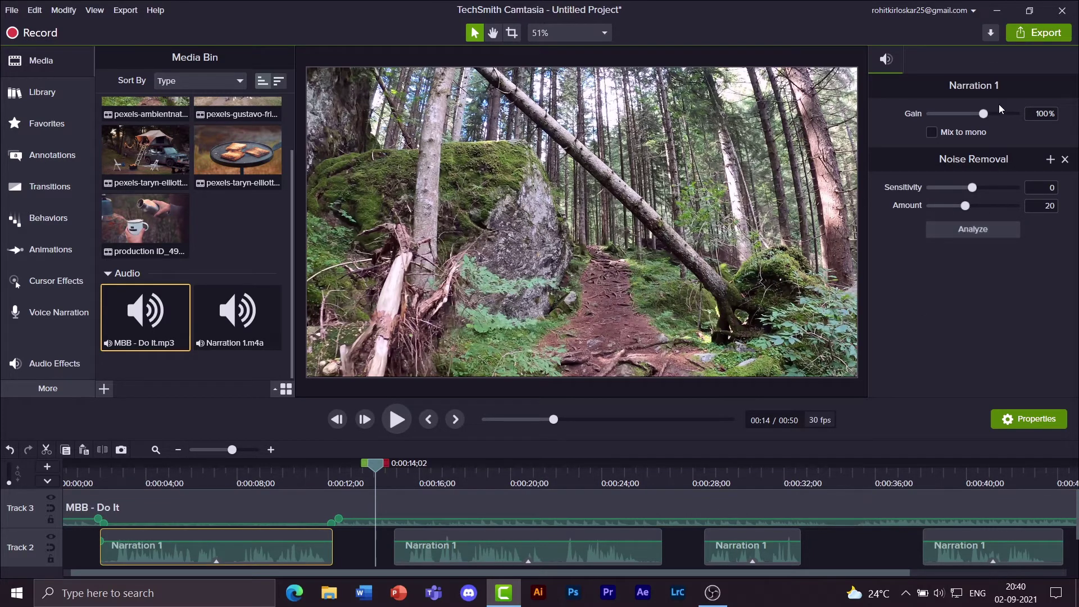
{"action": "left_click_drag", "start_coordinate": [985, 114], "coordinate": [997, 115]}
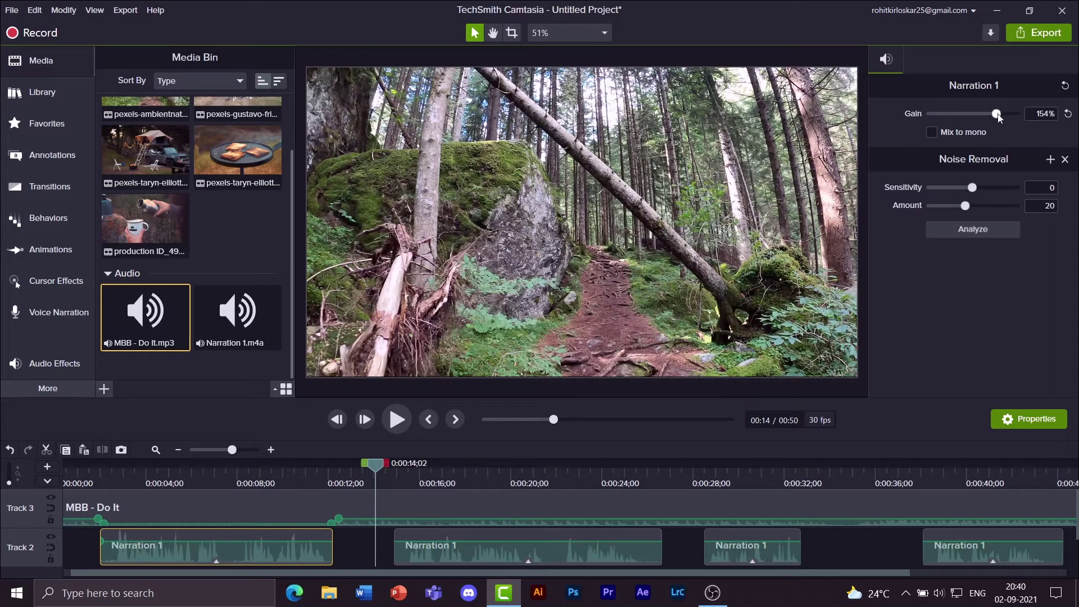
{"action": "left_click", "coordinate": [352, 474]}
{"action": "left_click", "coordinate": [282, 484]}
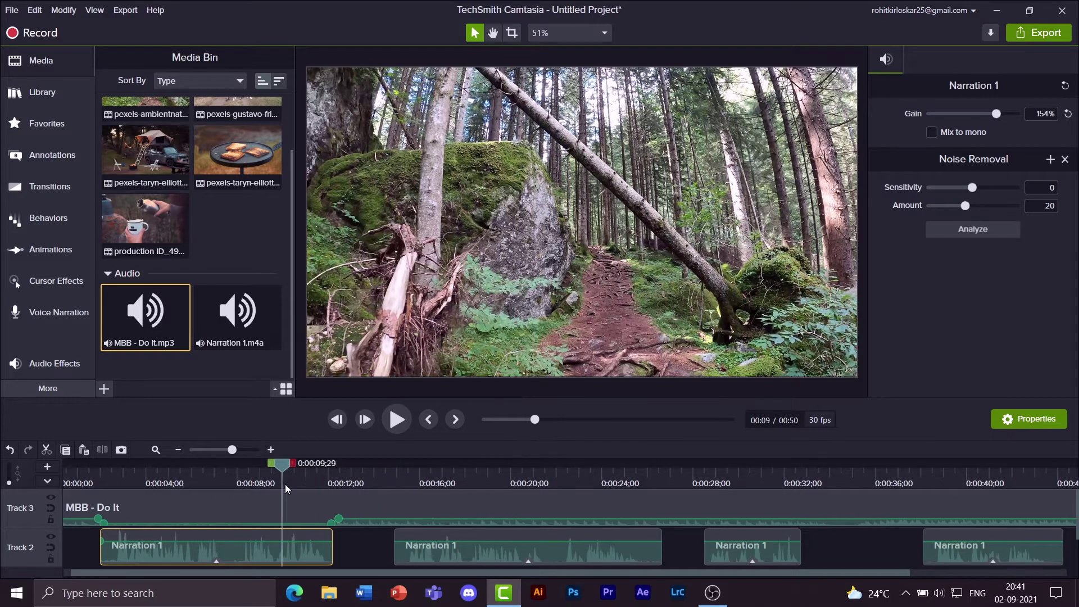
{"action": "left_click", "coordinate": [396, 419]}
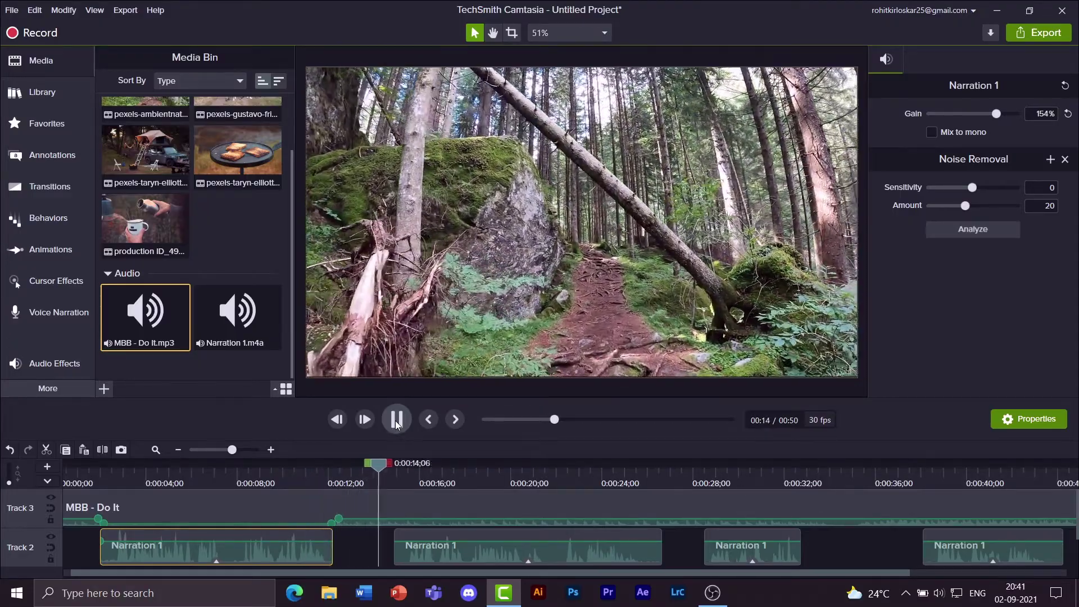
{"action": "left_click", "coordinate": [396, 420]}
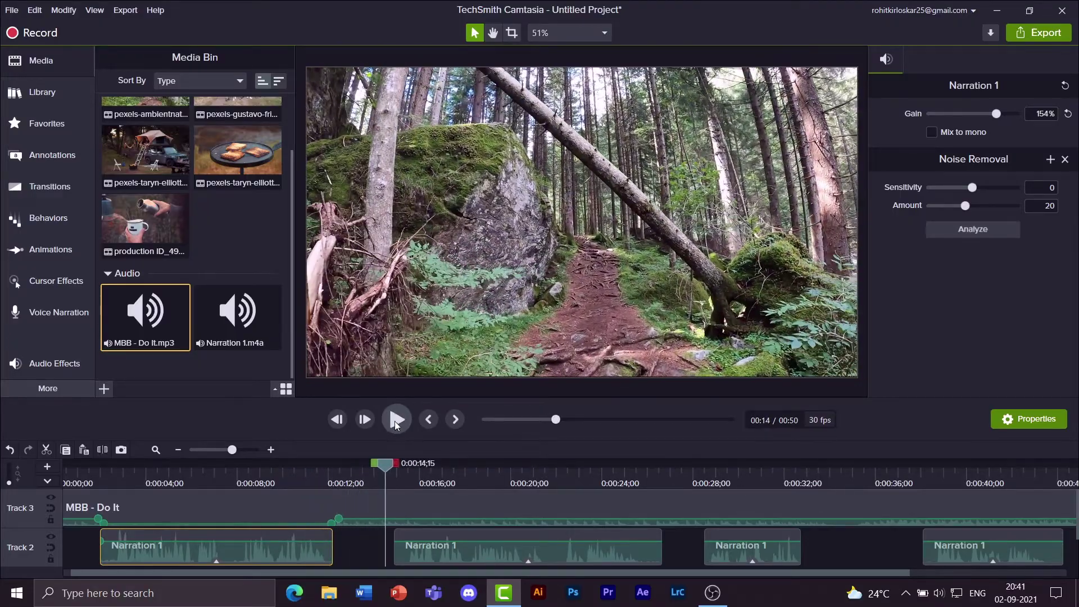
Set the gain of the second, third and last Narration 1 clips to 150%
{"action": "left_click", "coordinate": [469, 546]}
{"action": "double_click", "coordinate": [1048, 111]}
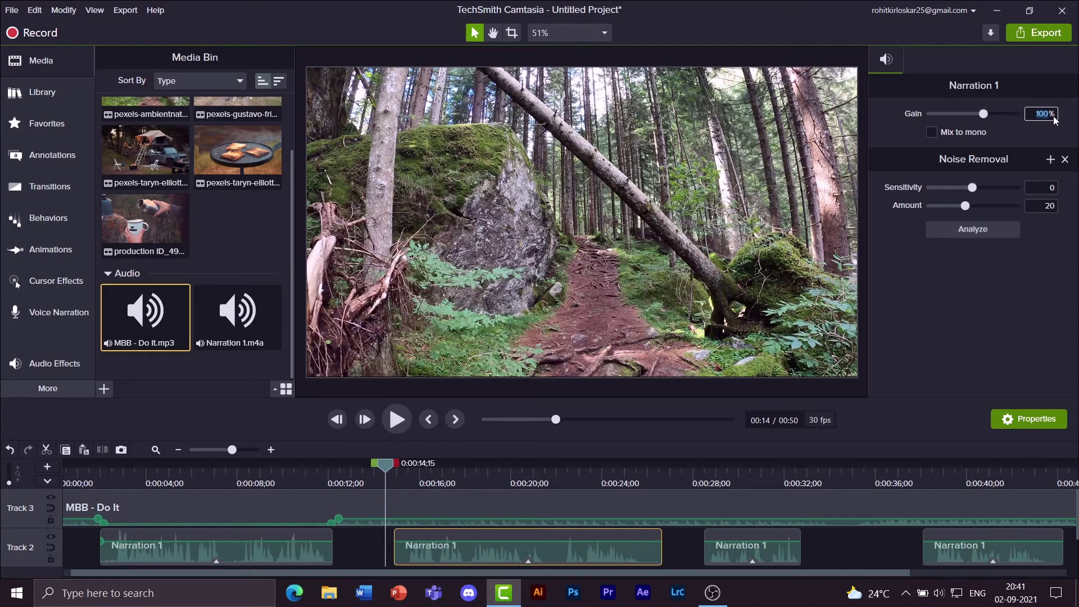
{"action": "type", "text": "150"}
{"action": "key", "text": "Return"}
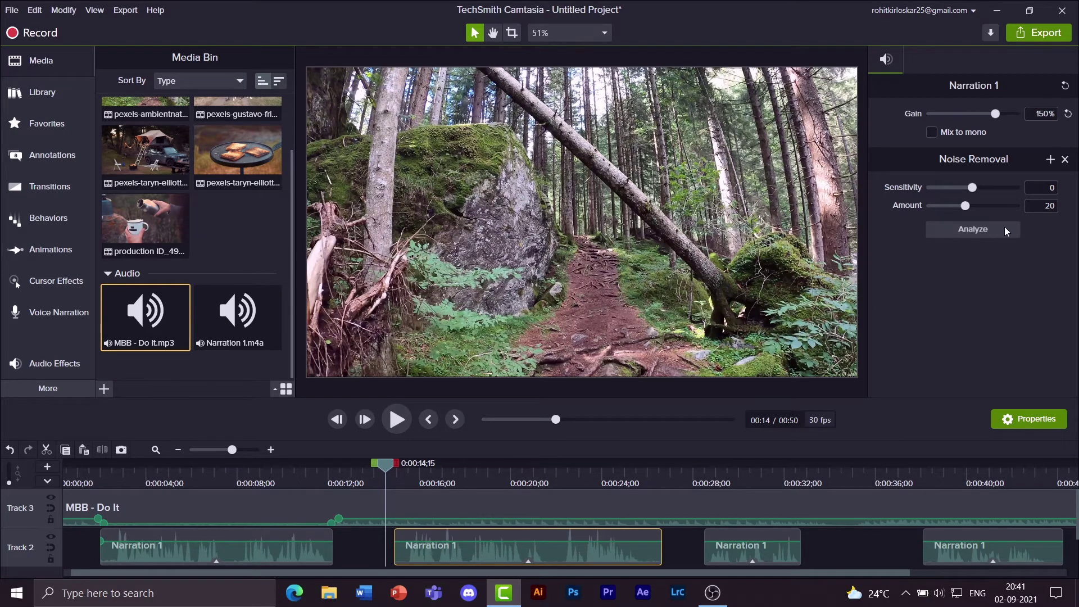
{"action": "left_click", "coordinate": [770, 556]}
{"action": "double_click", "coordinate": [1048, 113]}
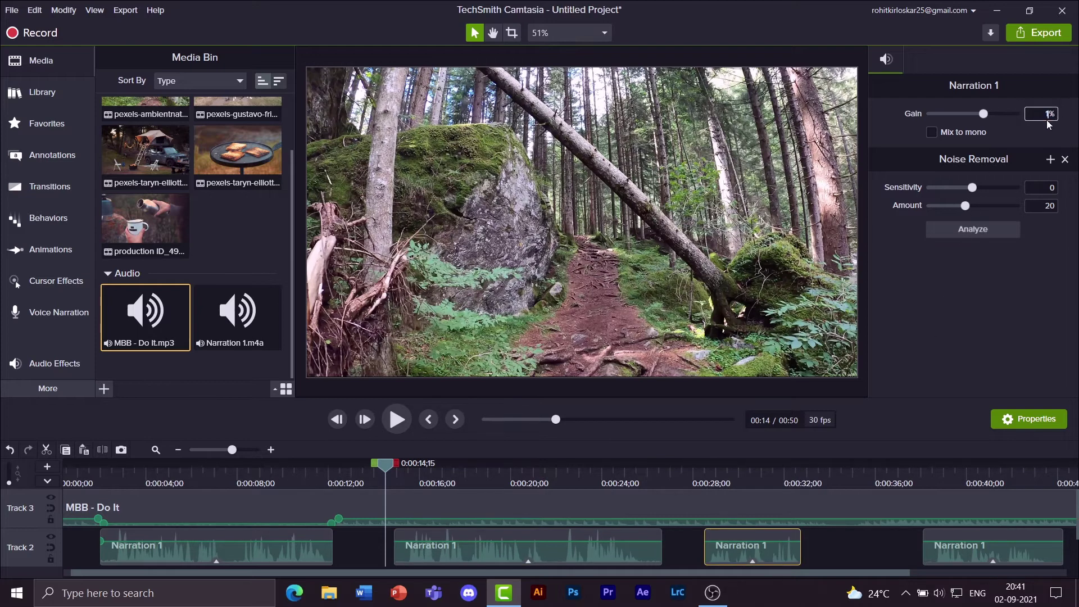
{"action": "key", "text": "Return"}
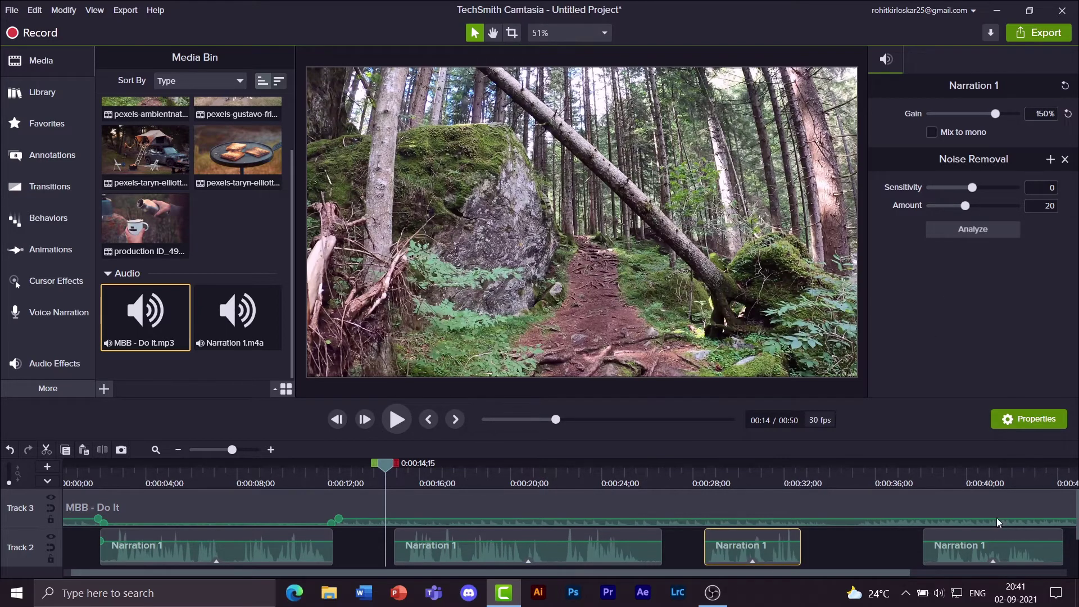
{"action": "left_click", "coordinate": [989, 548]}
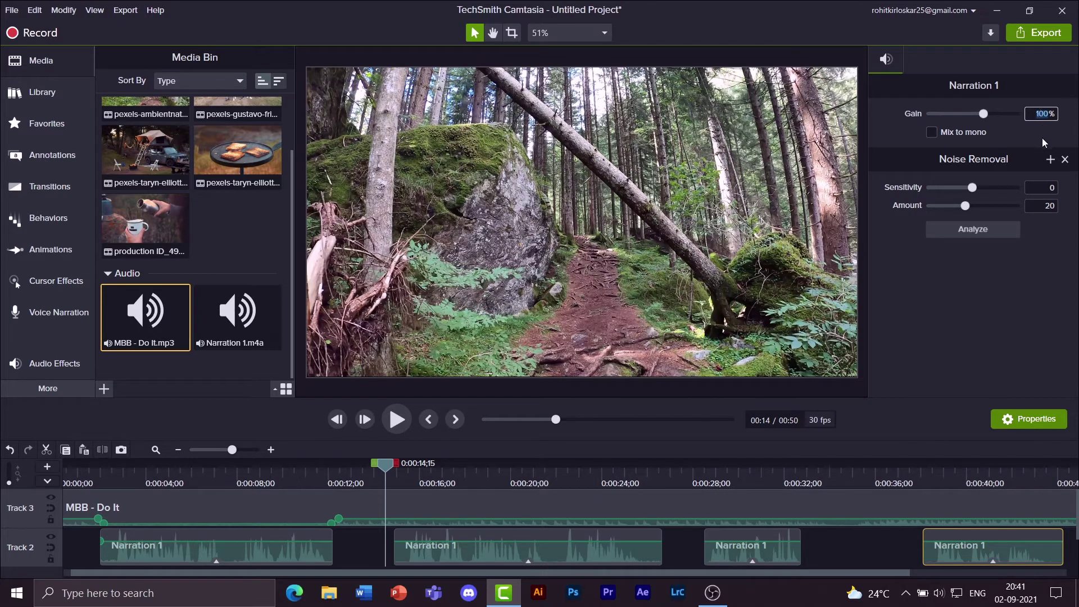
{"action": "type", "text": "150"}
{"action": "key", "text": "Return"}
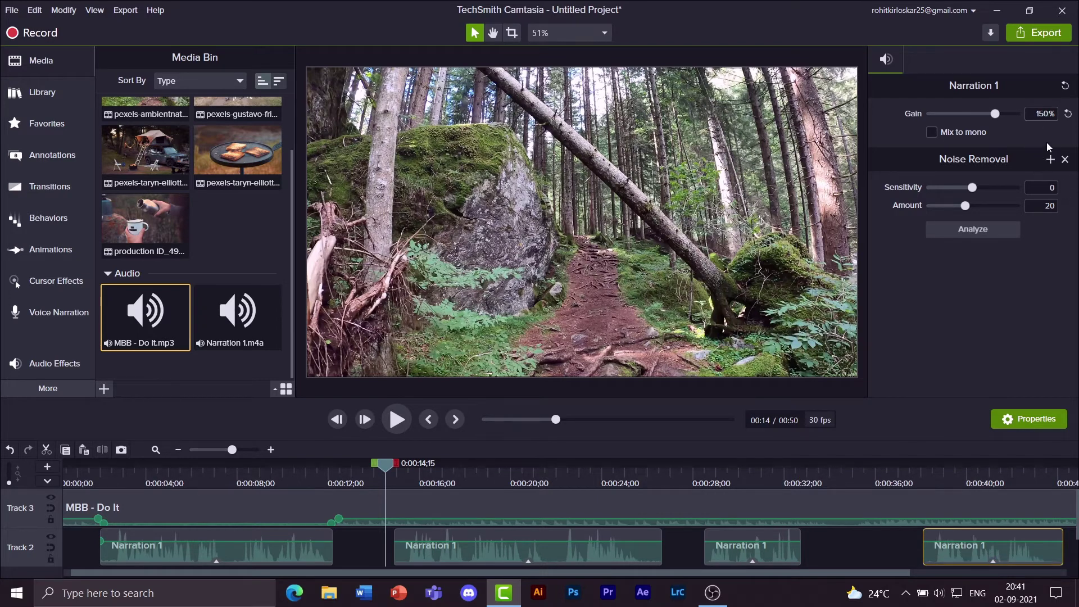
Add music volume points around the second narration and dip the music to 13%
{"action": "left_click", "coordinate": [411, 518]}
{"action": "key", "text": "ctrl+Home"}
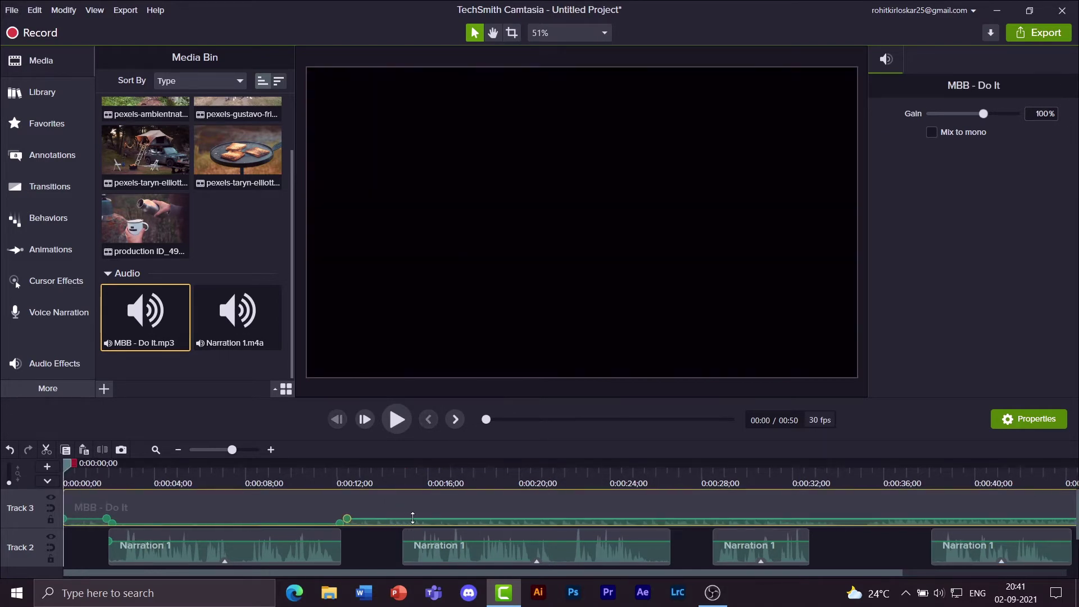
{"action": "double_click", "coordinate": [405, 517]}
{"action": "double_click", "coordinate": [409, 517]}
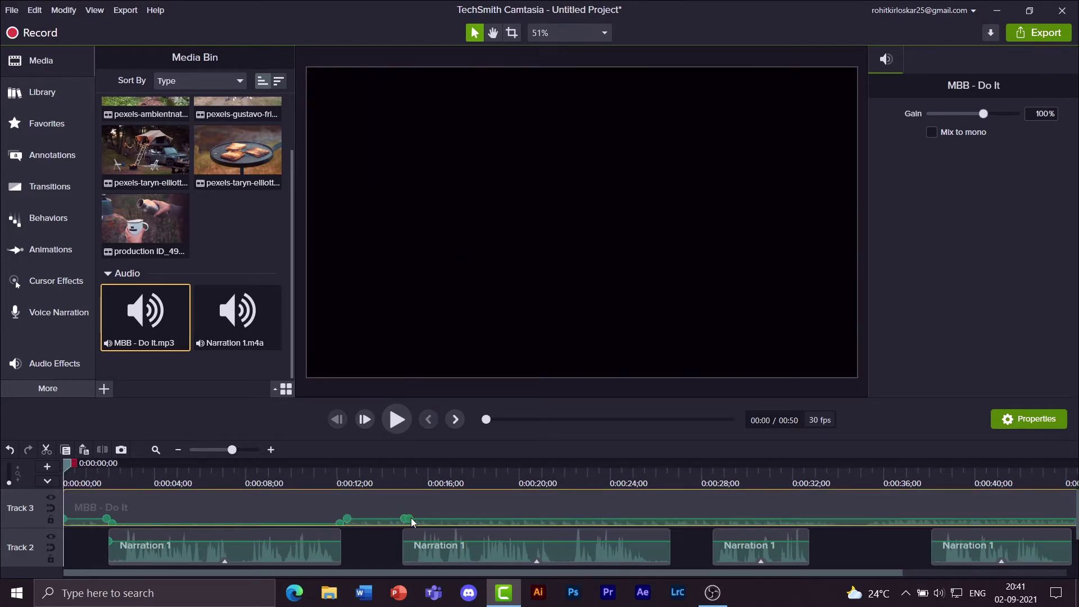
{"action": "double_click", "coordinate": [664, 518]}
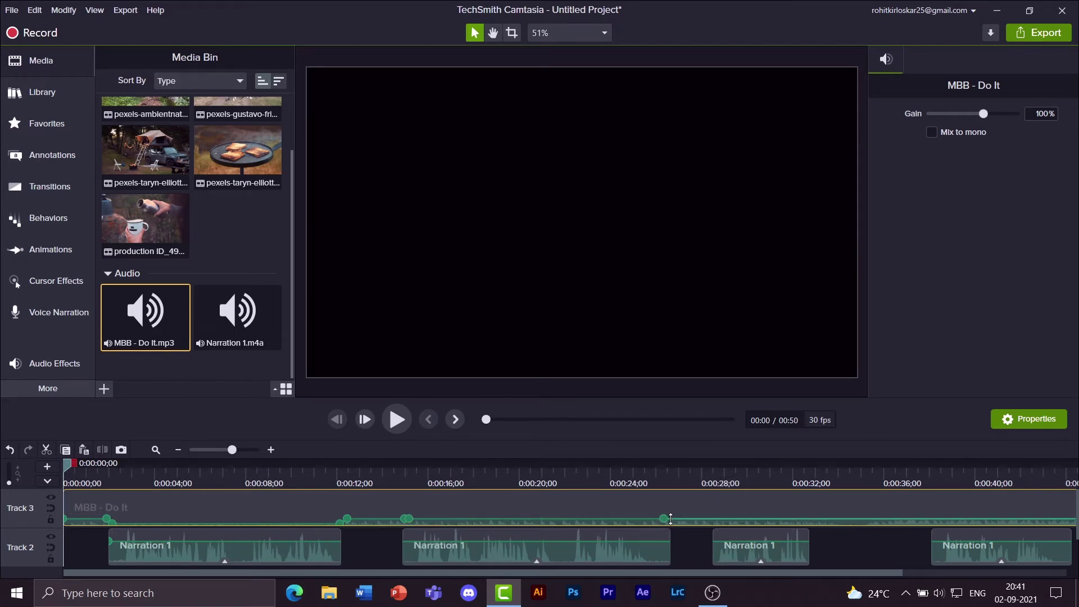
{"action": "double_click", "coordinate": [668, 518]}
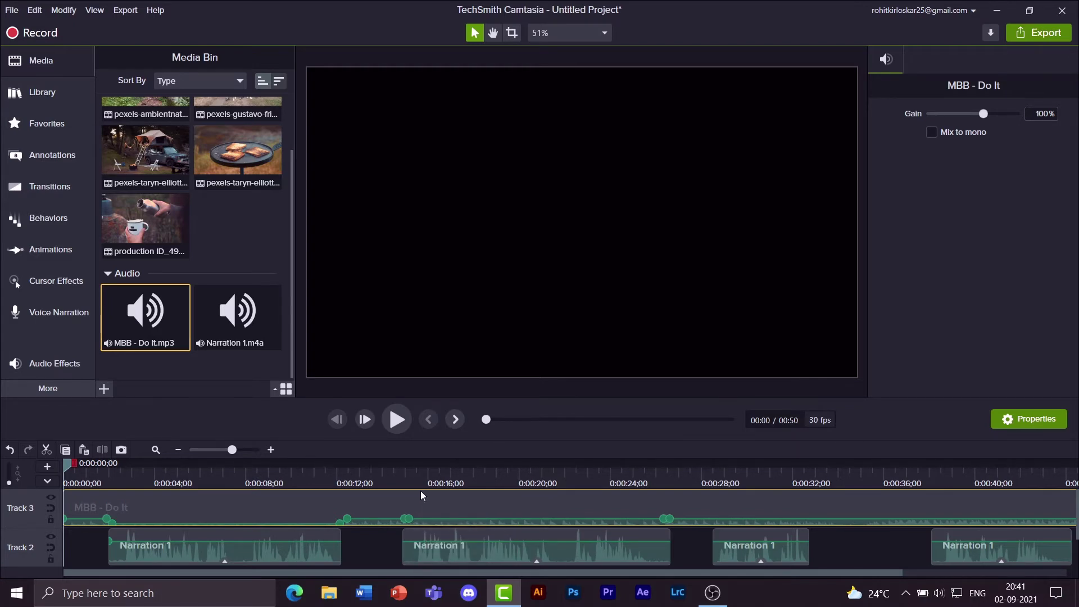
{"action": "left_click", "coordinate": [420, 467]}
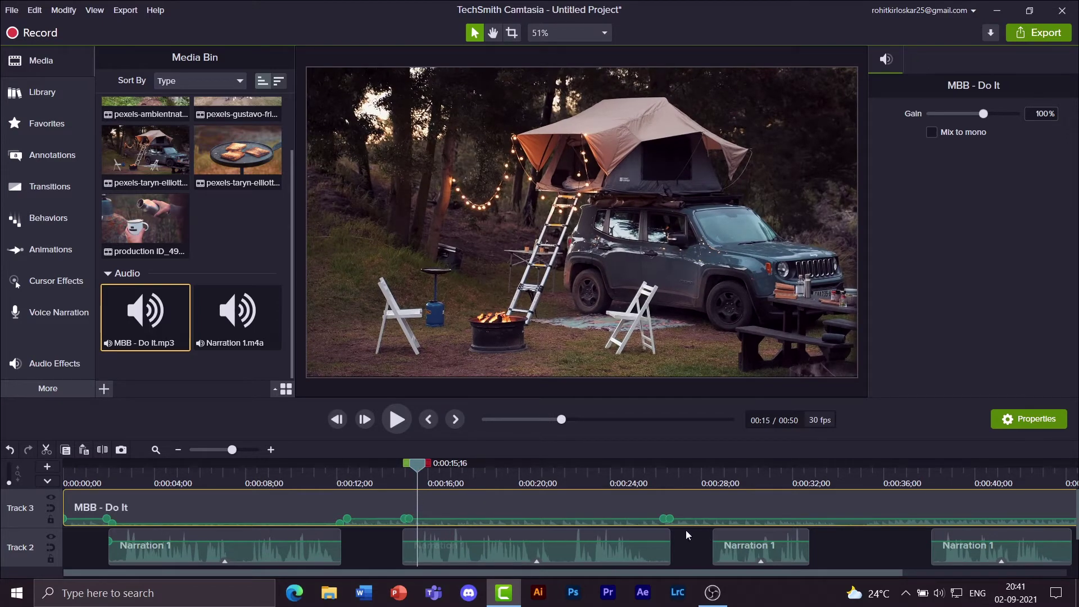
{"action": "left_click", "coordinate": [641, 468]}
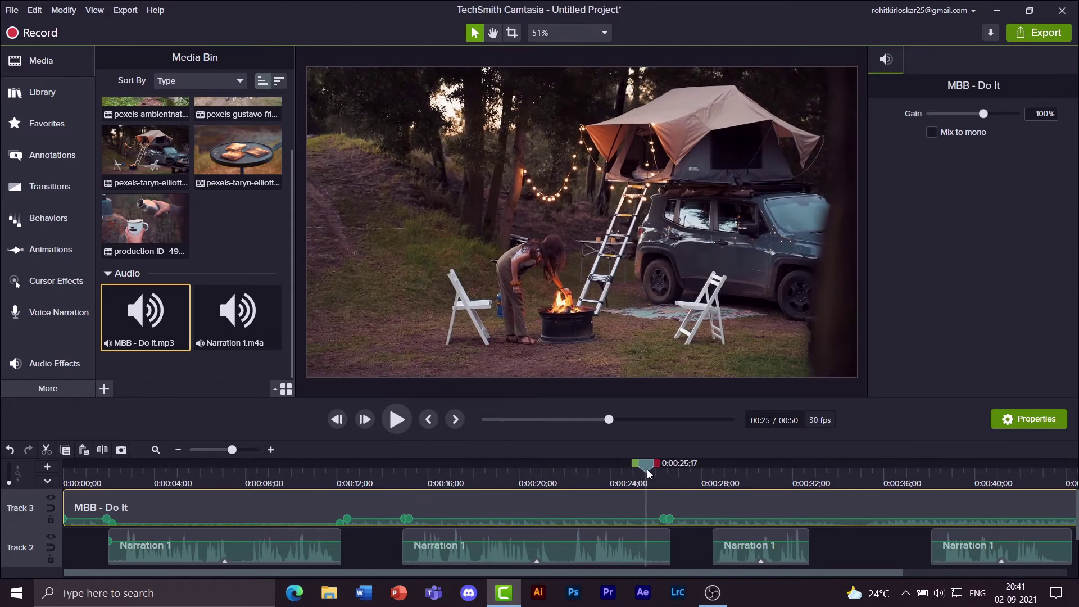
{"action": "left_click_drag", "start_coordinate": [642, 471], "coordinate": [652, 472]}
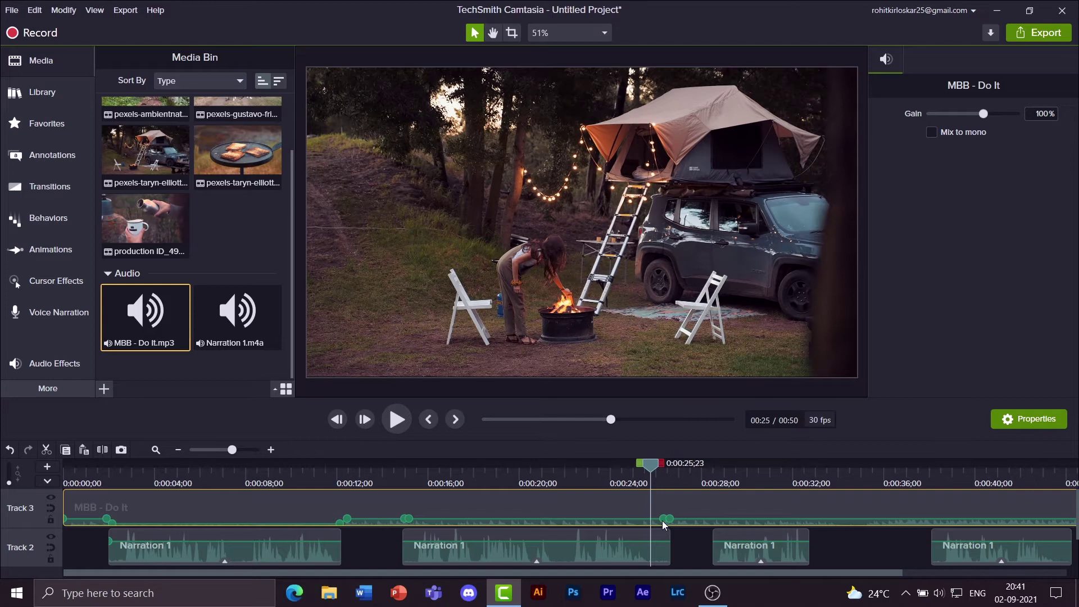
{"action": "left_click_drag", "start_coordinate": [664, 522], "coordinate": [663, 525]}
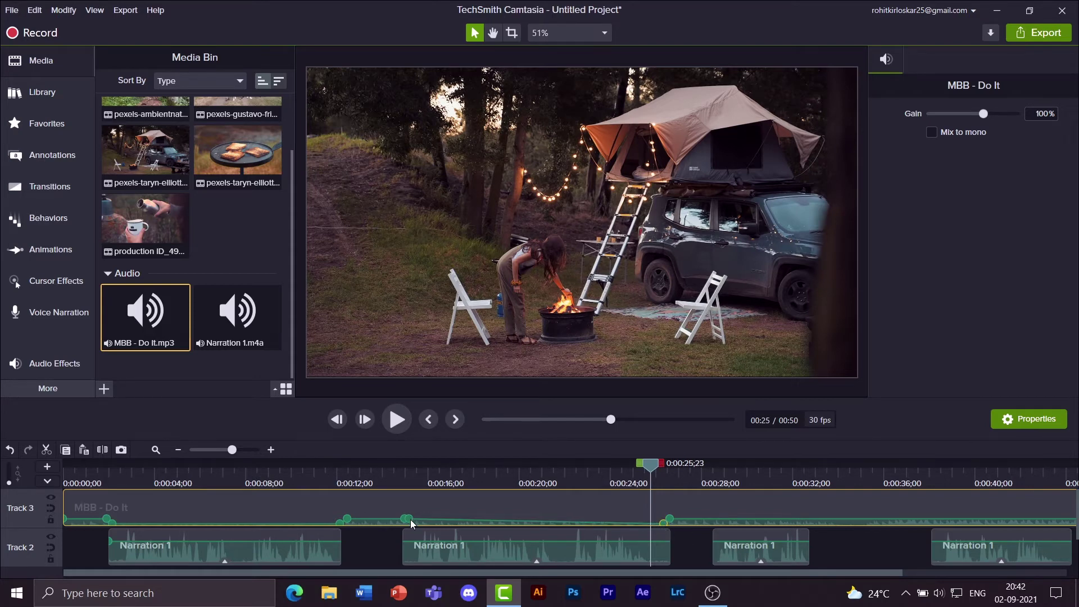
{"action": "left_click_drag", "start_coordinate": [410, 522], "coordinate": [411, 525]}
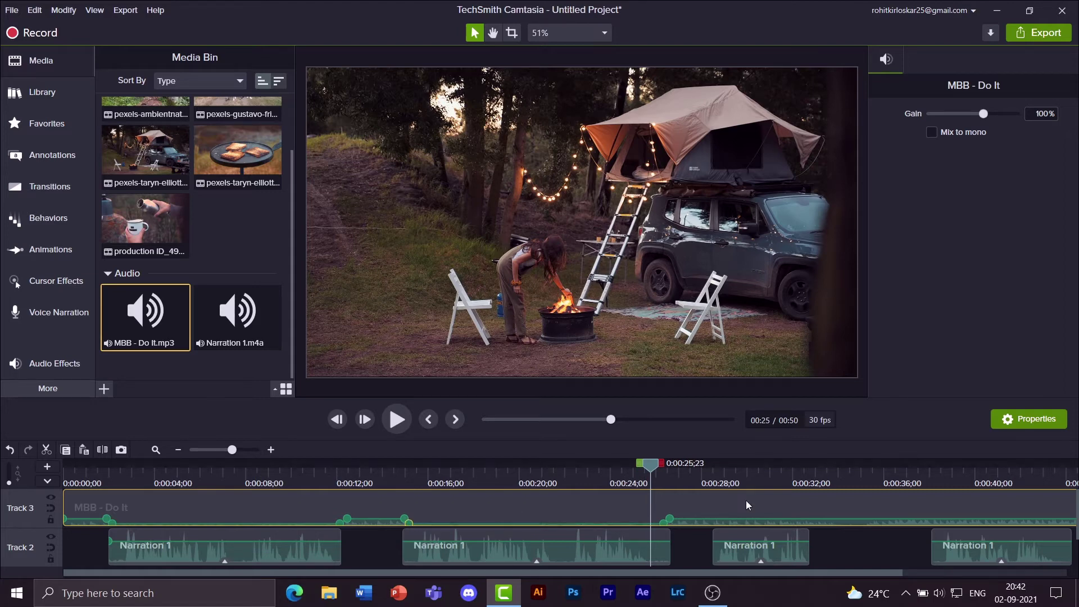
Add music volume points around the third narration and dip the music to 24%
{"action": "double_click", "coordinate": [711, 518]}
{"action": "double_click", "coordinate": [716, 518]}
{"action": "double_click", "coordinate": [808, 519]}
{"action": "double_click", "coordinate": [811, 519]}
{"action": "left_click_drag", "start_coordinate": [808, 524], "coordinate": [807, 524]}
{"action": "left_click_drag", "start_coordinate": [720, 522], "coordinate": [719, 523]}
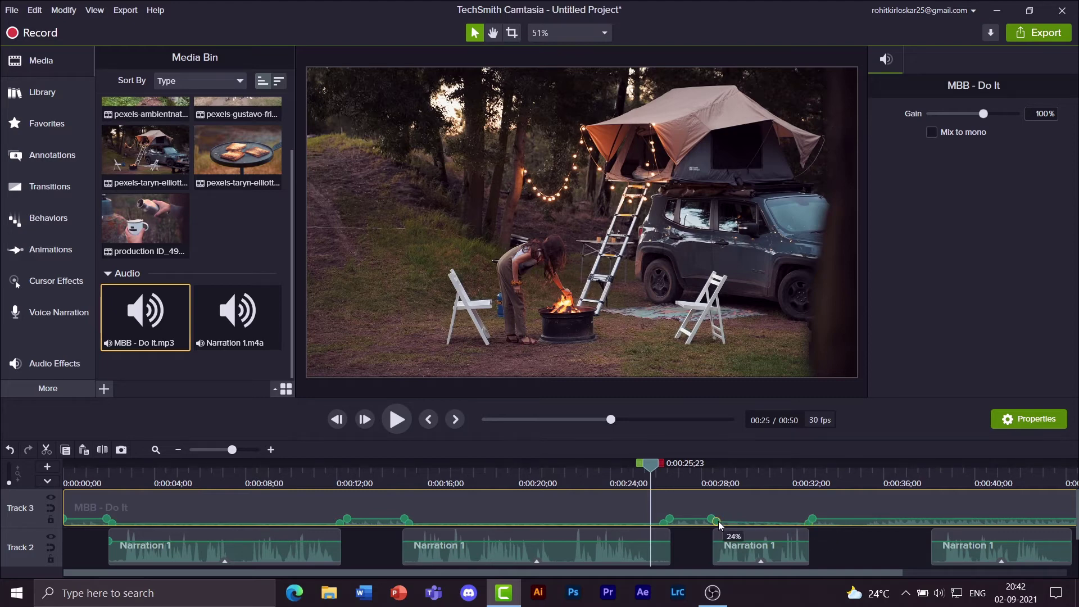
Add a music volume point at the fourth narration's start and pull it to 31%
{"action": "double_click", "coordinate": [928, 519]}
{"action": "left_click_drag", "start_coordinate": [933, 520], "coordinate": [933, 523]}
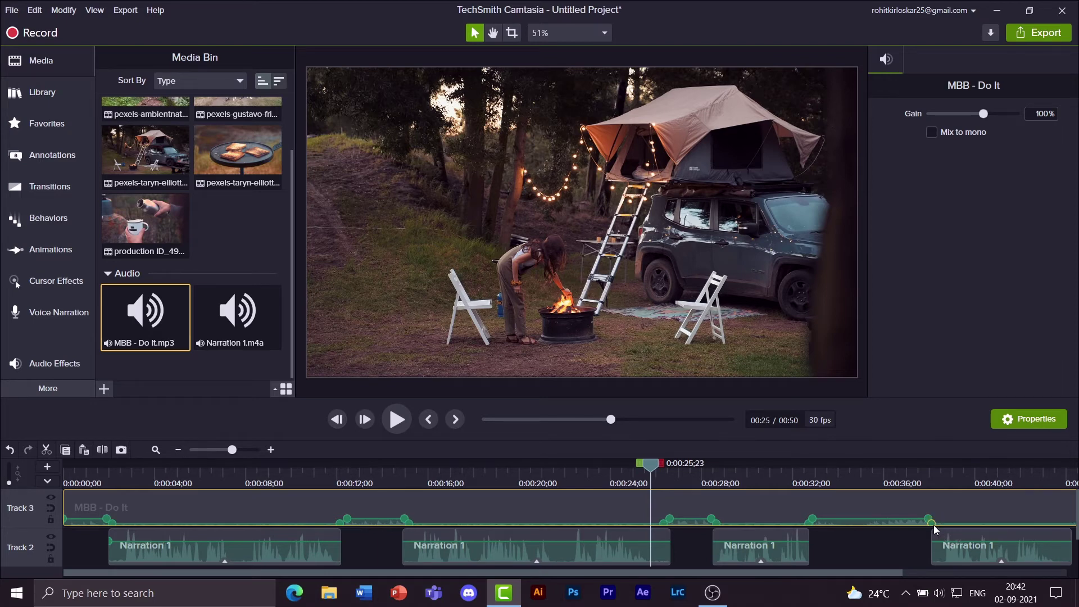
{"action": "left_click_drag", "start_coordinate": [908, 575], "coordinate": [1062, 579]}
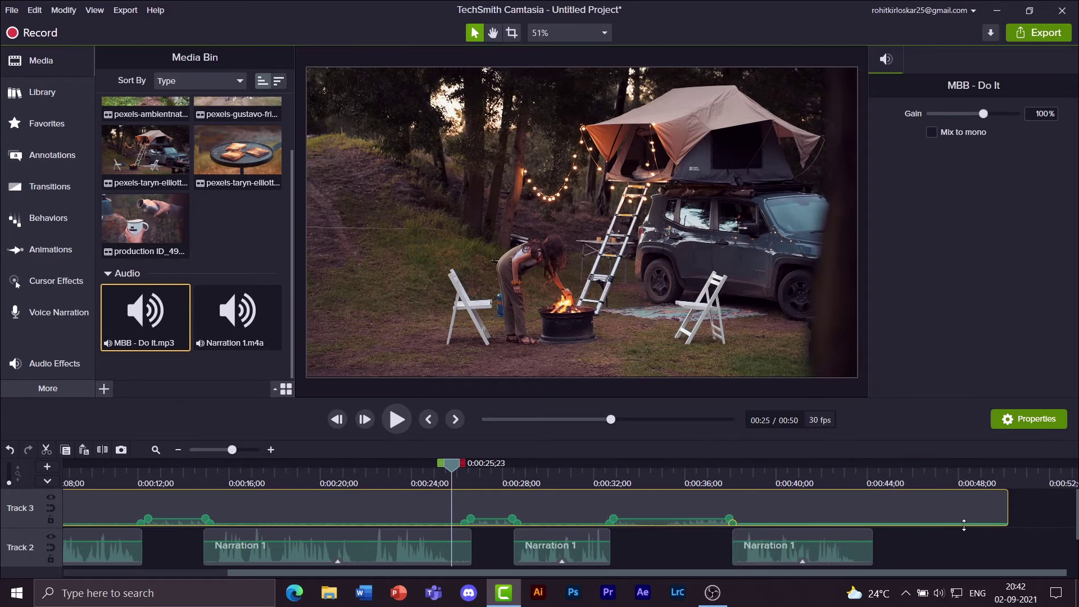
Undo the last music volume point and raise an 11% dip point to 15%
{"action": "left_click", "coordinate": [37, 13]}
{"action": "left_click", "coordinate": [51, 27]}
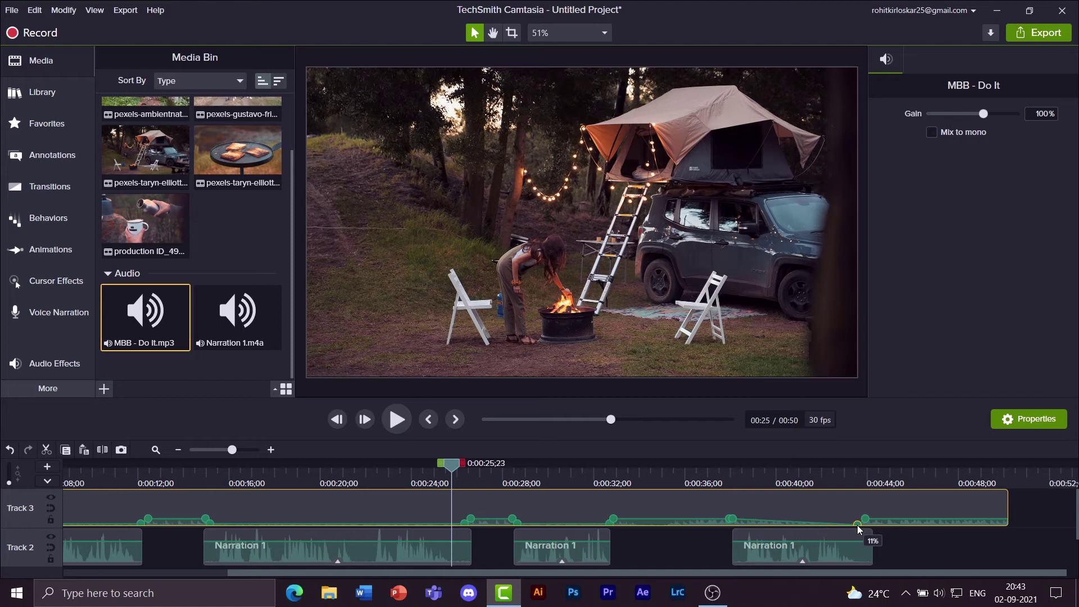
{"action": "left_click_drag", "start_coordinate": [858, 525], "coordinate": [858, 524]}
{"action": "left_click_drag", "start_coordinate": [230, 450], "coordinate": [225, 450]}
{"action": "left_click_drag", "start_coordinate": [368, 469], "coordinate": [64, 469]}
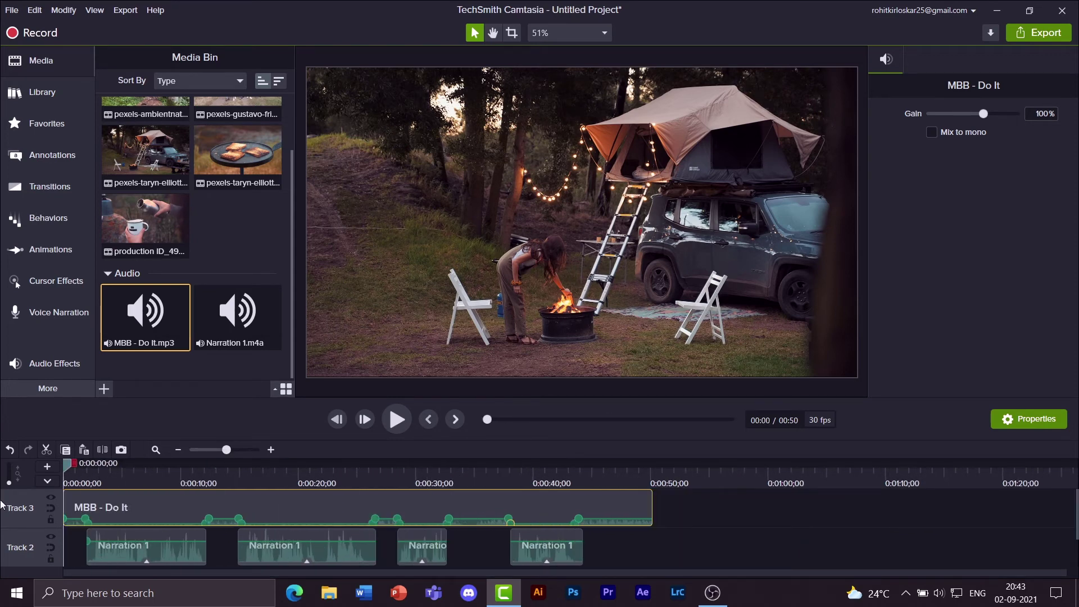
{"action": "left_click", "coordinate": [396, 420]}
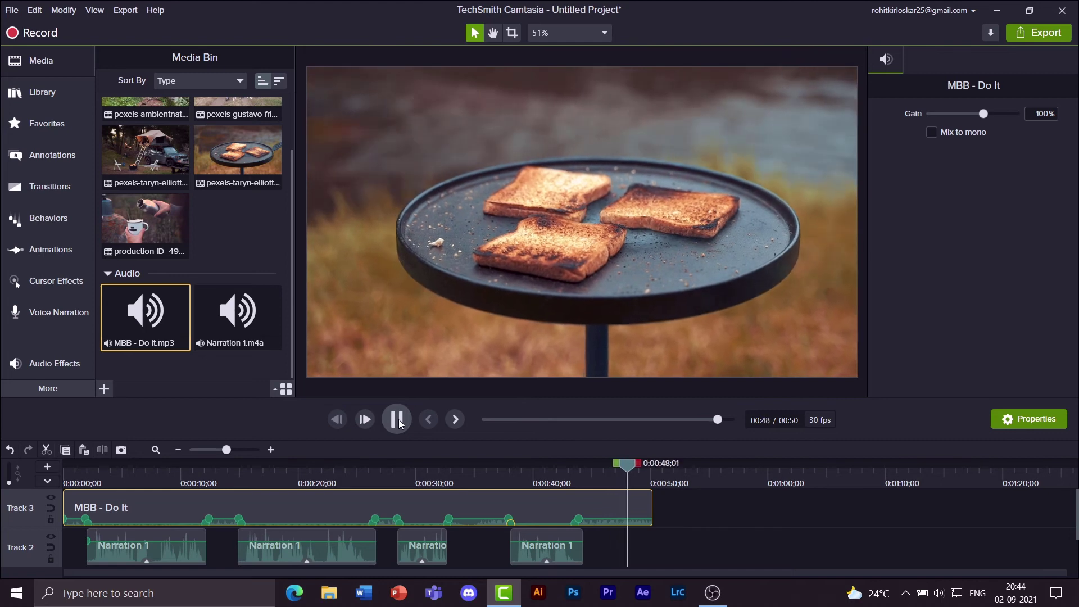
{"action": "left_click", "coordinate": [397, 419]}
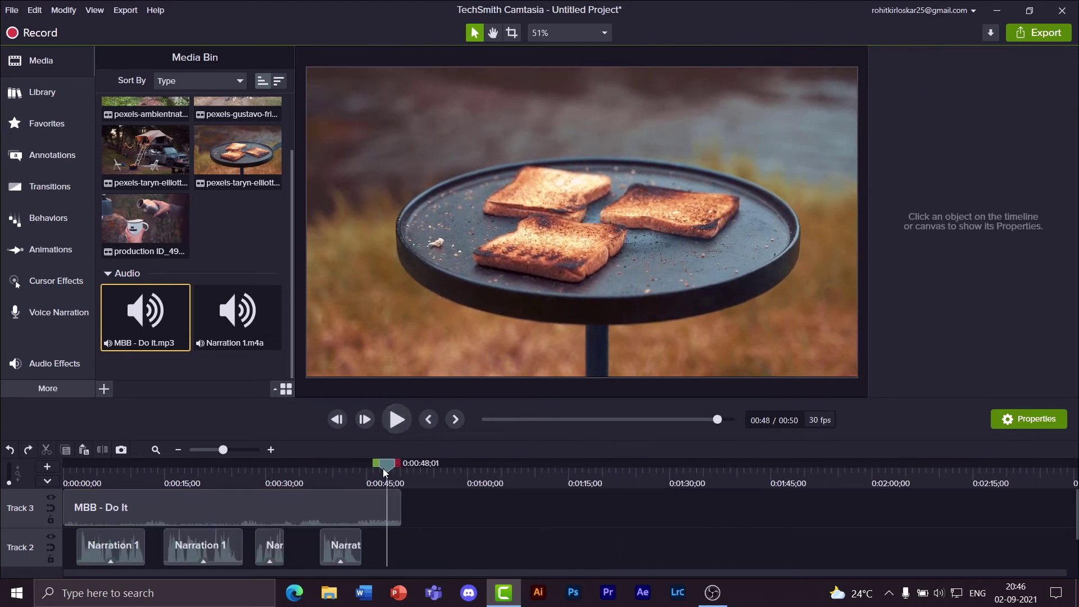
{"action": "left_click_drag", "start_coordinate": [384, 471], "coordinate": [386, 473]}
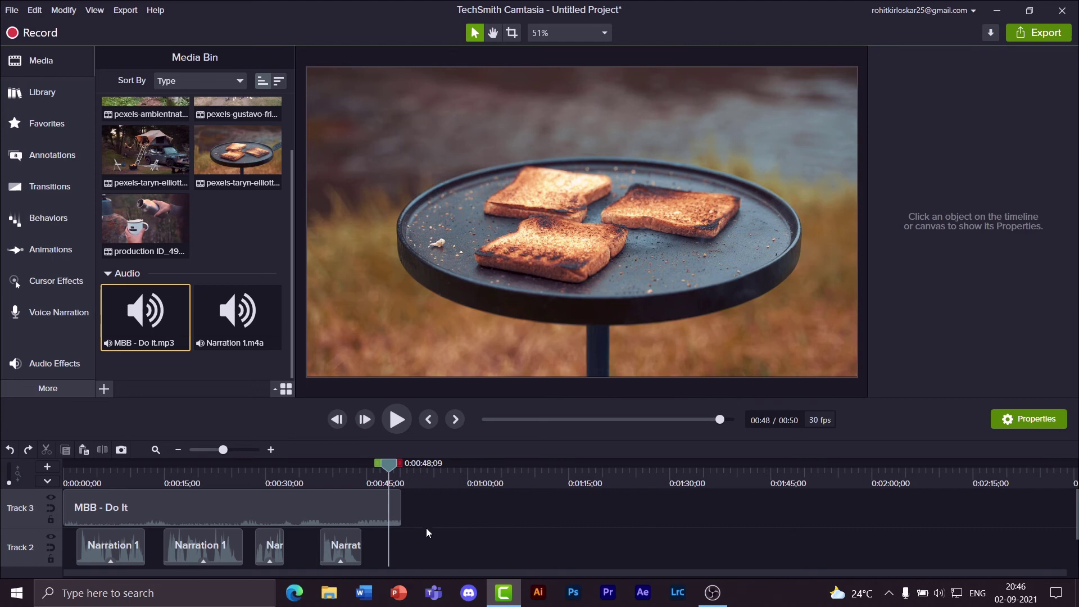
Apply Fade Out and Fade In audio effects to the MBB - Do It music clip
{"action": "left_click", "coordinate": [372, 514]}
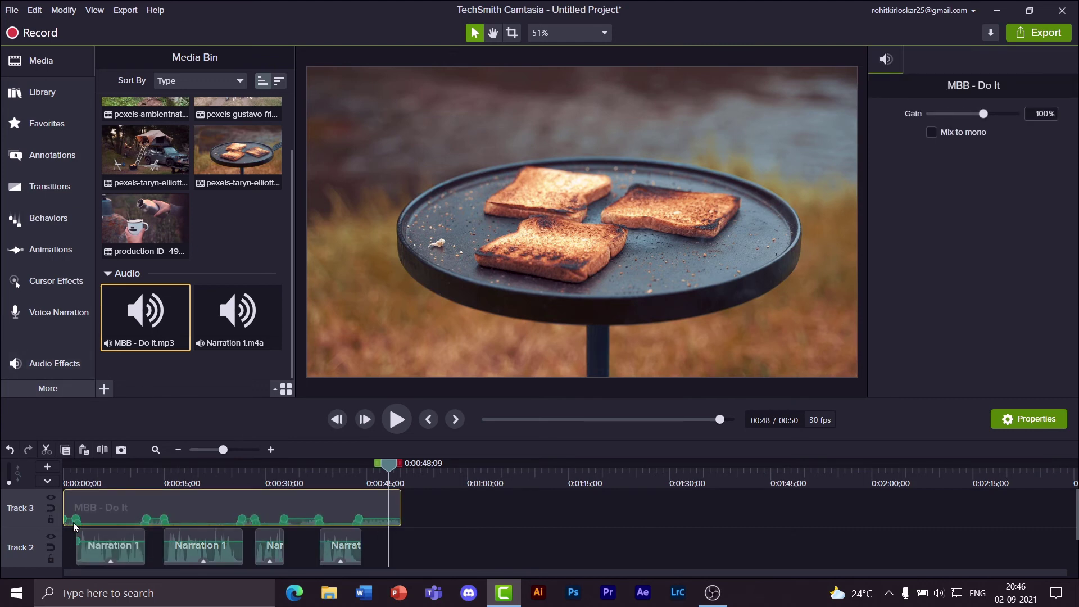
{"action": "left_click", "coordinate": [62, 372]}
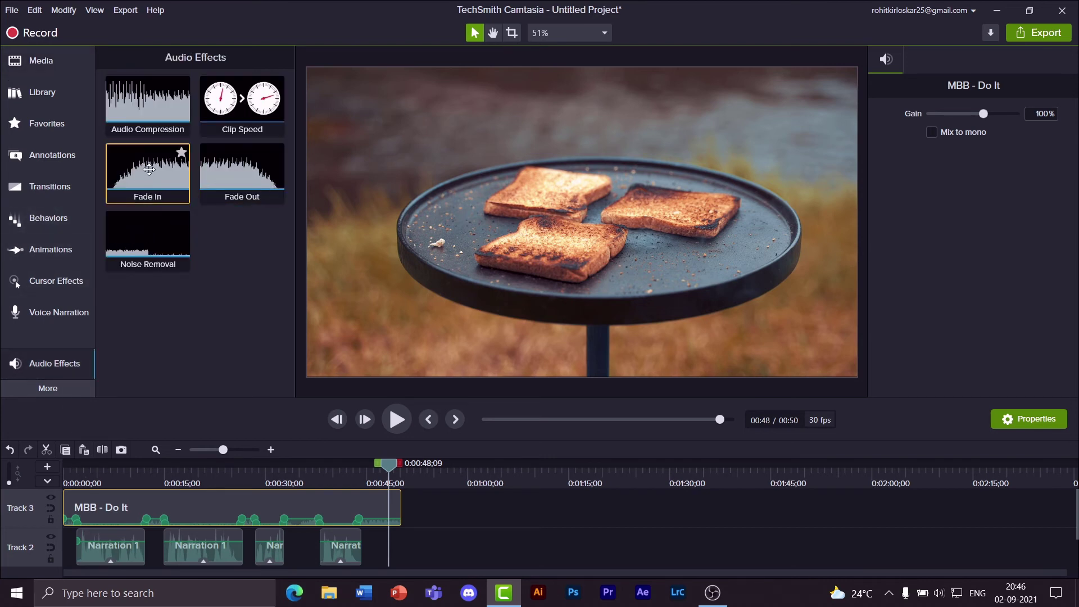
{"action": "left_click_drag", "start_coordinate": [241, 177], "coordinate": [383, 511]}
{"action": "left_click_drag", "start_coordinate": [147, 169], "coordinate": [126, 514]}
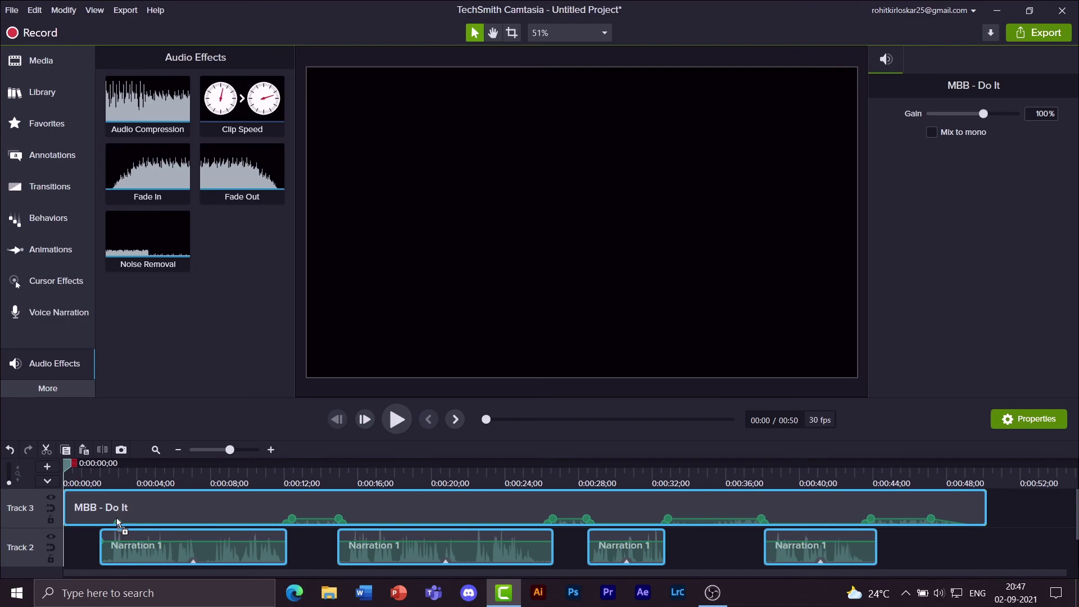
Play back the start and the last seconds around 42 s to check both fades
{"action": "left_click", "coordinate": [400, 427]}
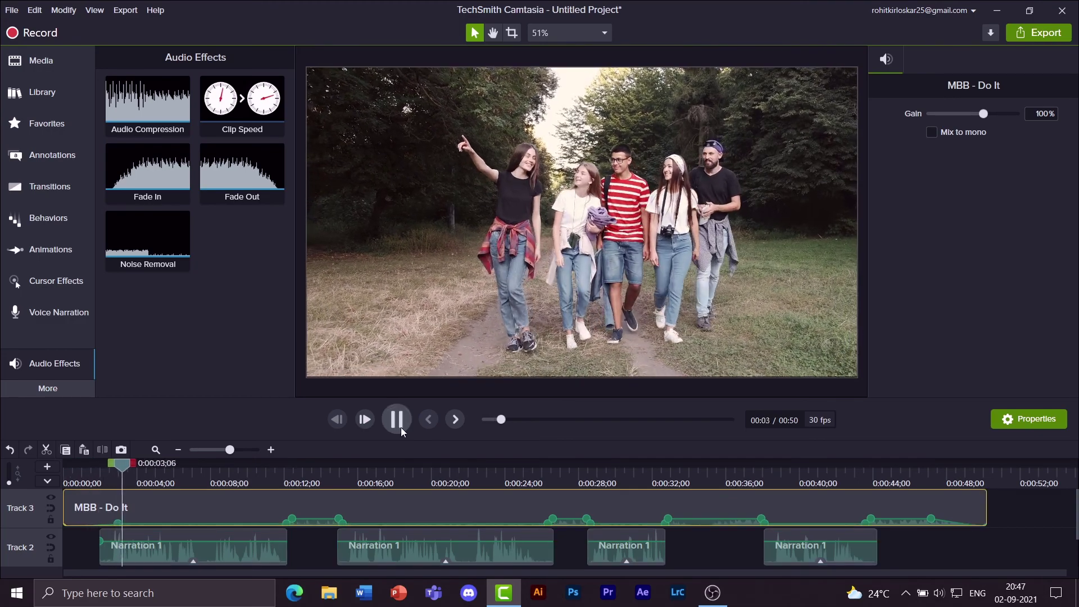
{"action": "left_click", "coordinate": [400, 427]}
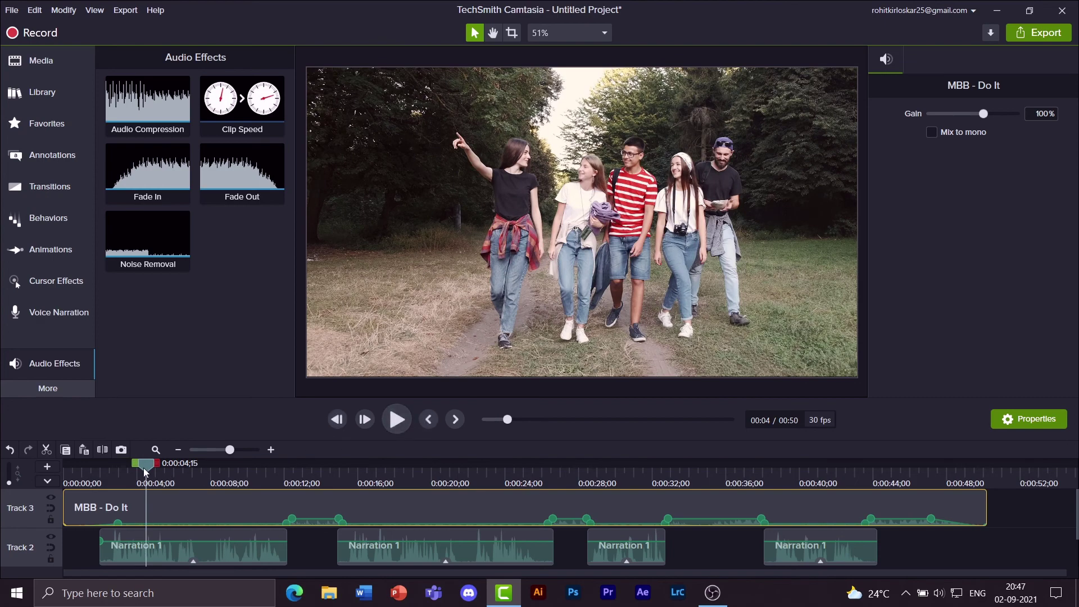
{"action": "left_click_drag", "start_coordinate": [140, 464], "coordinate": [724, 464]}
{"action": "left_click_drag", "start_coordinate": [793, 484], "coordinate": [848, 466]}
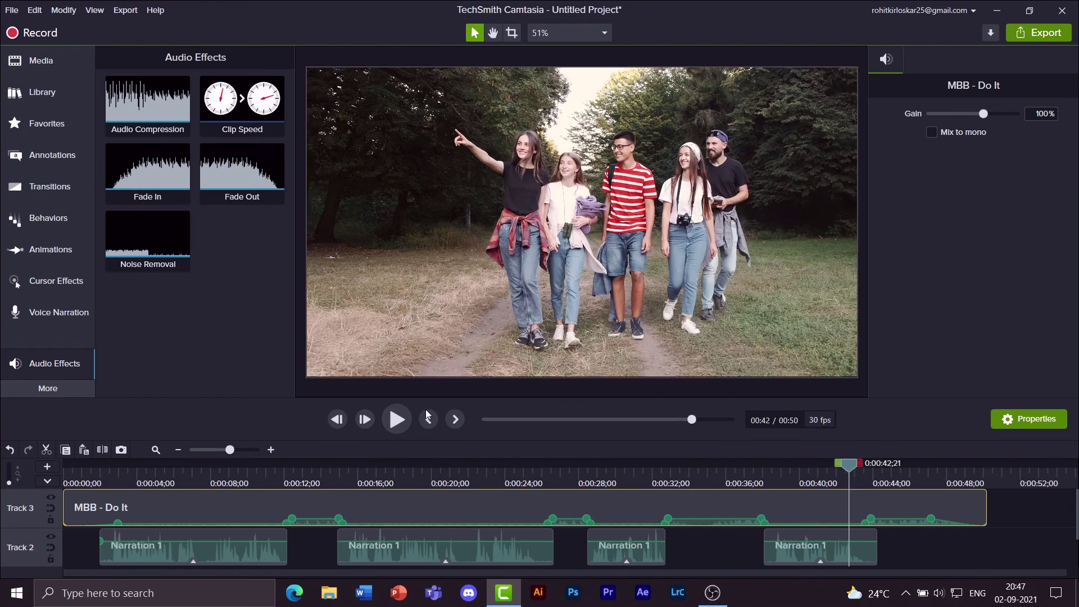
{"action": "left_click", "coordinate": [397, 420]}
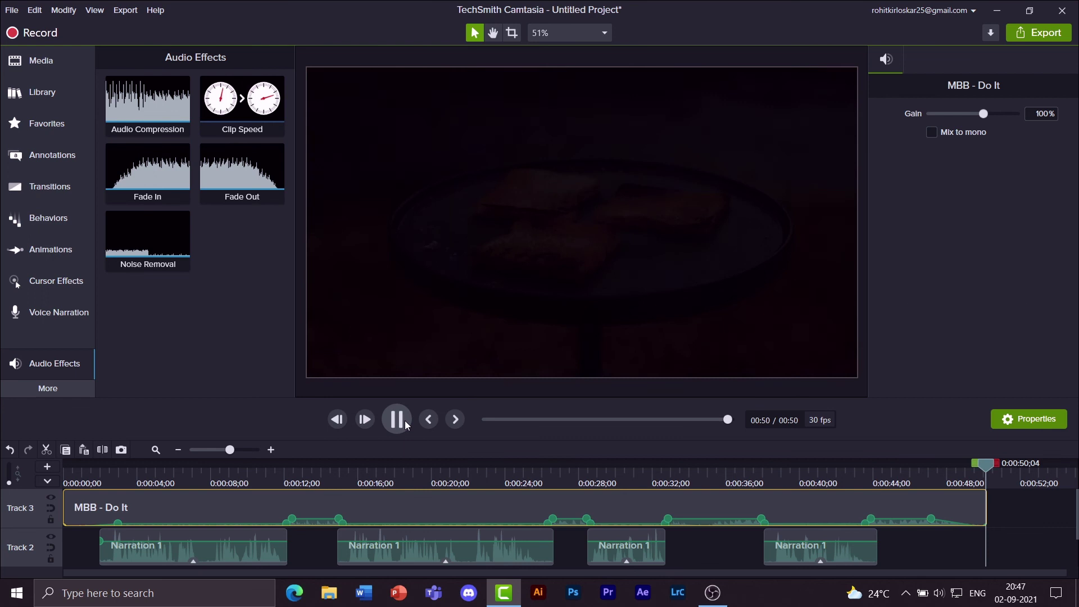
{"action": "left_click", "coordinate": [405, 420]}
{"action": "left_click", "coordinate": [404, 420]}
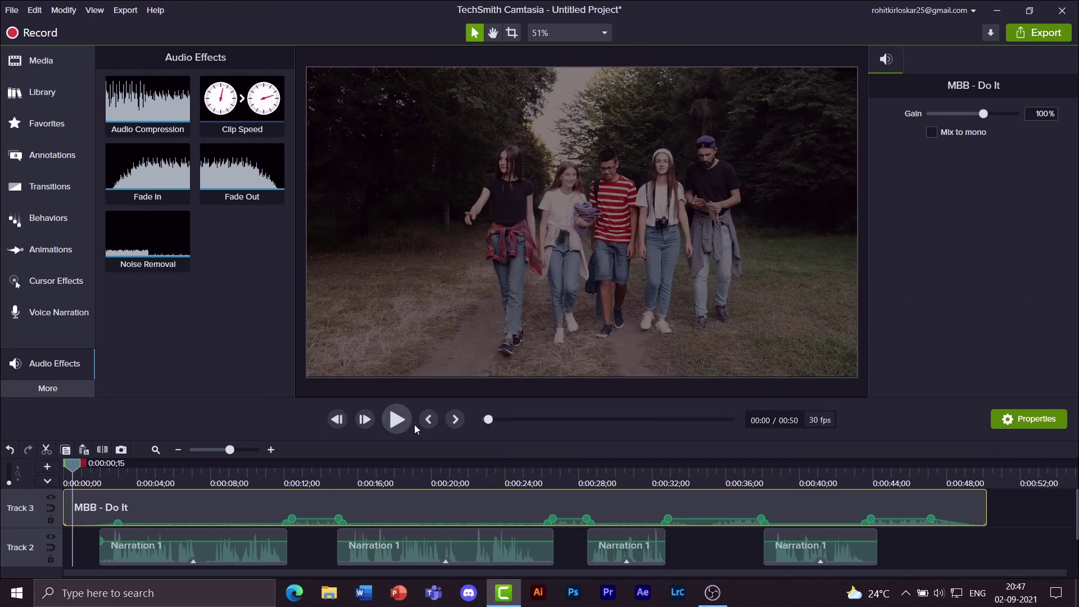